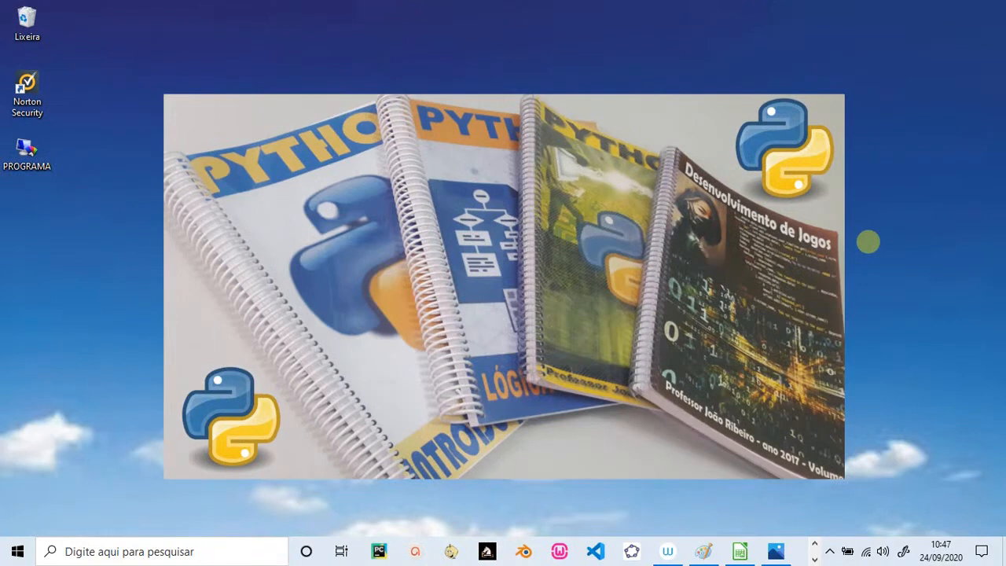
Switch to Paint with the blank black canvas, passing through the GOSTEI_DO_VIDEO.PNG image
key(alt+Tab)
key(alt+Tab)
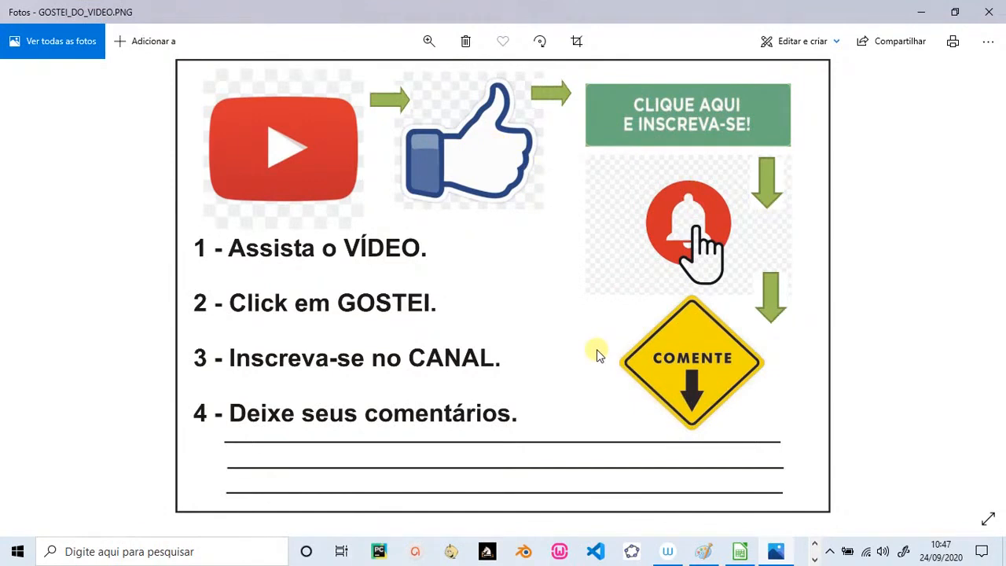
key(alt+Tab)
key(alt+Tab)
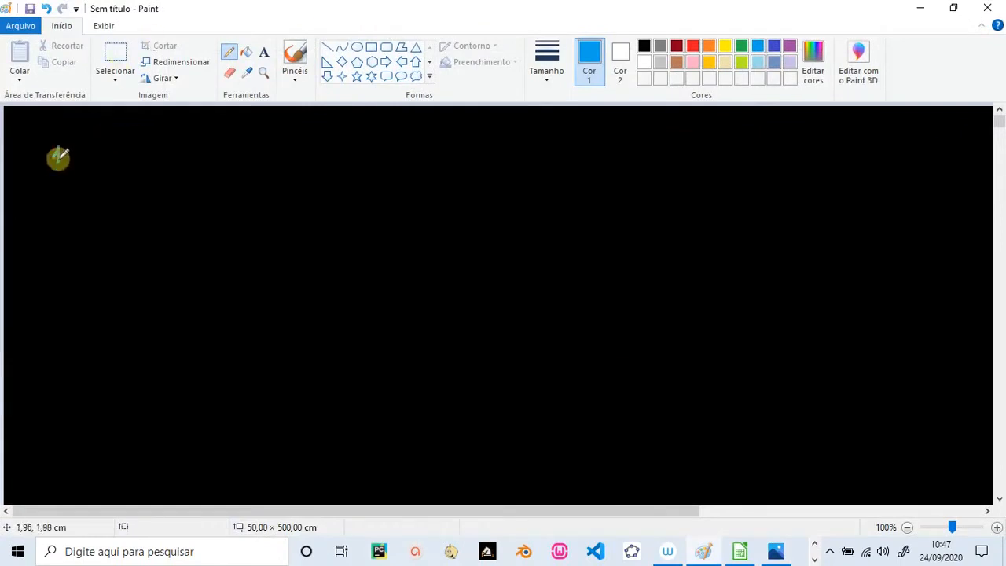
Handwrite the heading "18º aula - LibreOffice CALC - 24/09/2020 - 10:48 h" with the title in blue, date in green and time in purple
mouse_move(58, 157)
mouse_down()
mouse_move(142, 135)
mouse_move(159, 162)
mouse_move(187, 155)
mouse_up()
mouse_move(217, 146)
mouse_down()
mouse_move(217, 127)
mouse_move(240, 147)
mouse_move(276, 150)
mouse_move(301, 134)
mouse_move(379, 149)
mouse_move(427, 134)
mouse_move(435, 148)
mouse_move(476, 143)
mouse_move(480, 155)
mouse_up()
mouse_move(497, 143)
mouse_down()
mouse_move(540, 136)
mouse_move(548, 151)
mouse_move(602, 142)
mouse_move(612, 156)
mouse_up()
mouse_move(626, 128)
mouse_down()
mouse_move(623, 157)
mouse_move(665, 134)
mouse_move(754, 154)
mouse_move(762, 145)
mouse_move(862, 149)
mouse_up()
click(790, 46)
click(792, 144)
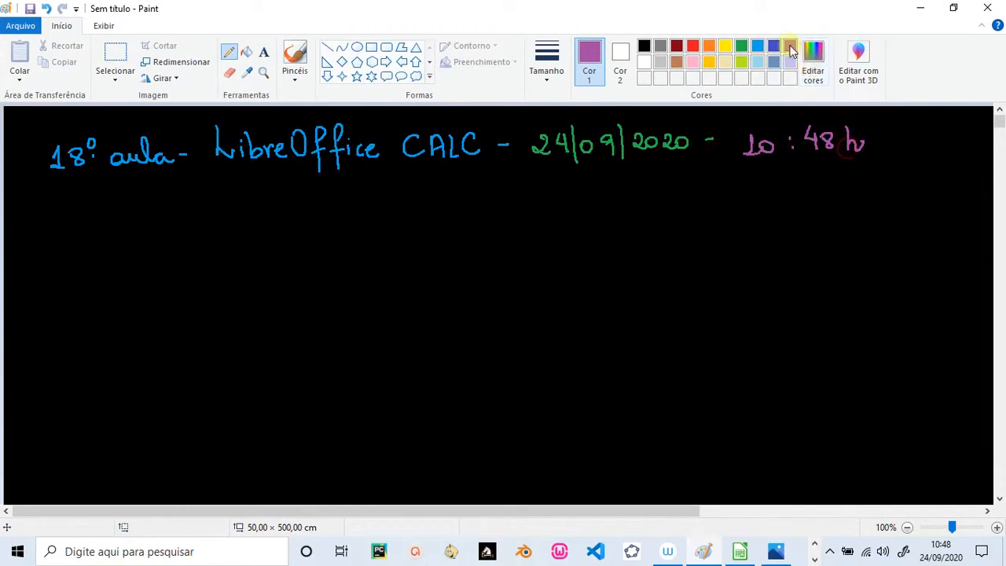
Underline the heading's title, date and time freehand in yellow
click(711, 63)
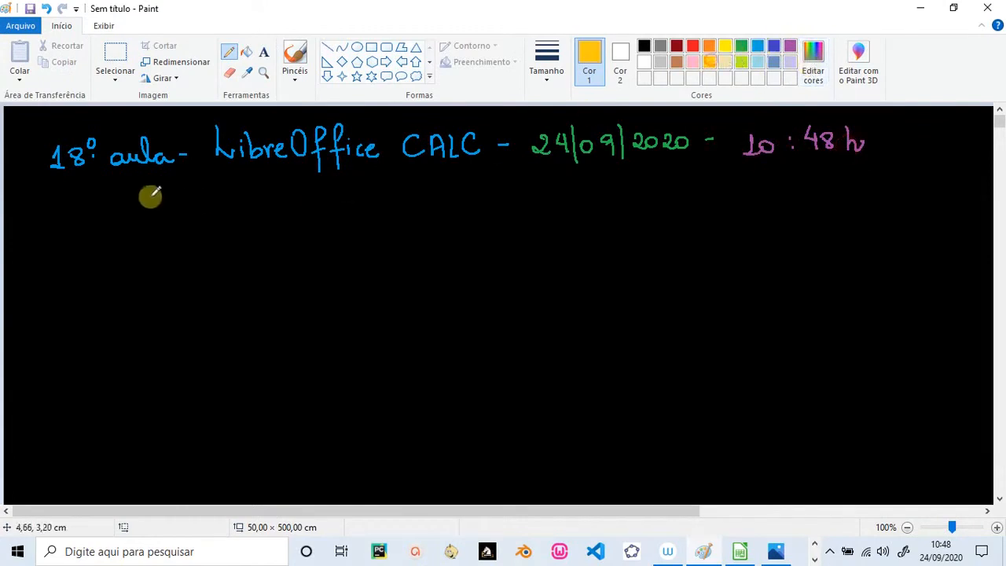
click(726, 46)
mouse_move(40, 187)
mouse_down()
mouse_move(386, 166)
mouse_move(880, 167)
mouse_up()
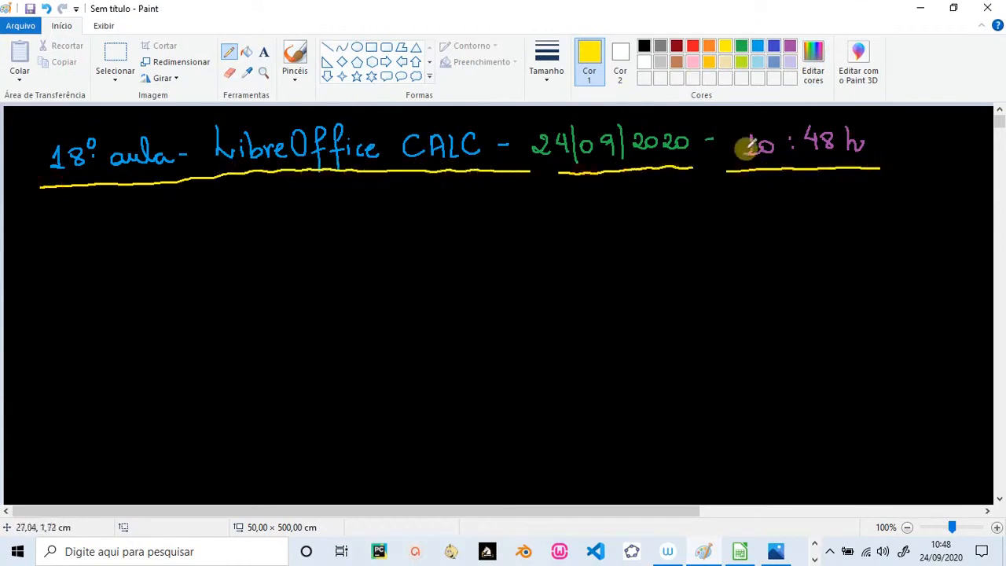
Handwrite "CONT.SE" in green centred below the heading and underline it twice in gold
click(744, 51)
mouse_move(375, 225)
mouse_down()
mouse_move(377, 240)
mouse_move(444, 229)
mouse_up()
mouse_move(434, 229)
mouse_down()
mouse_move(434, 249)
mouse_move(514, 246)
mouse_move(509, 236)
mouse_up()
click(451, 245)
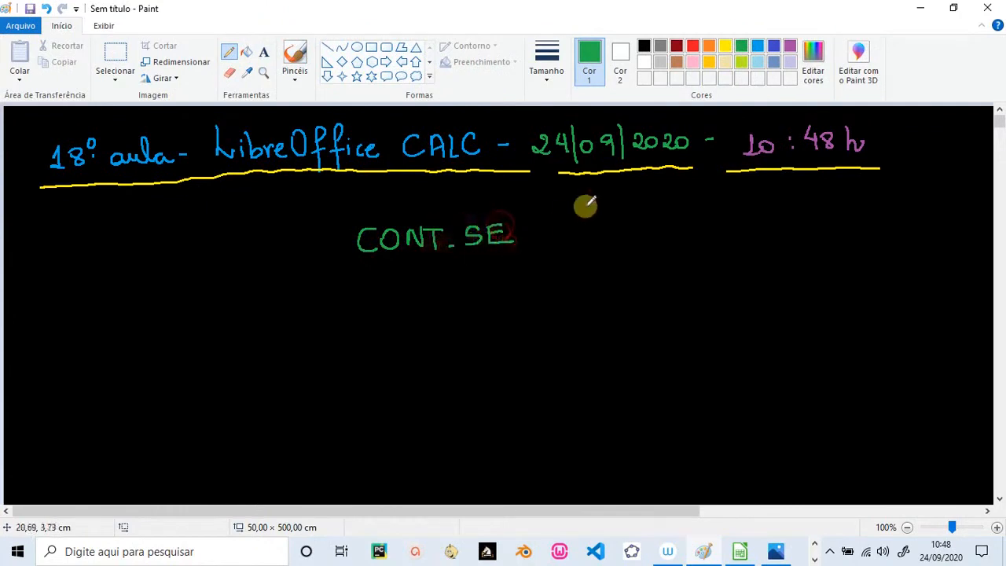
click(708, 62)
drag(339, 266, 525, 262)
drag(390, 271, 481, 271)
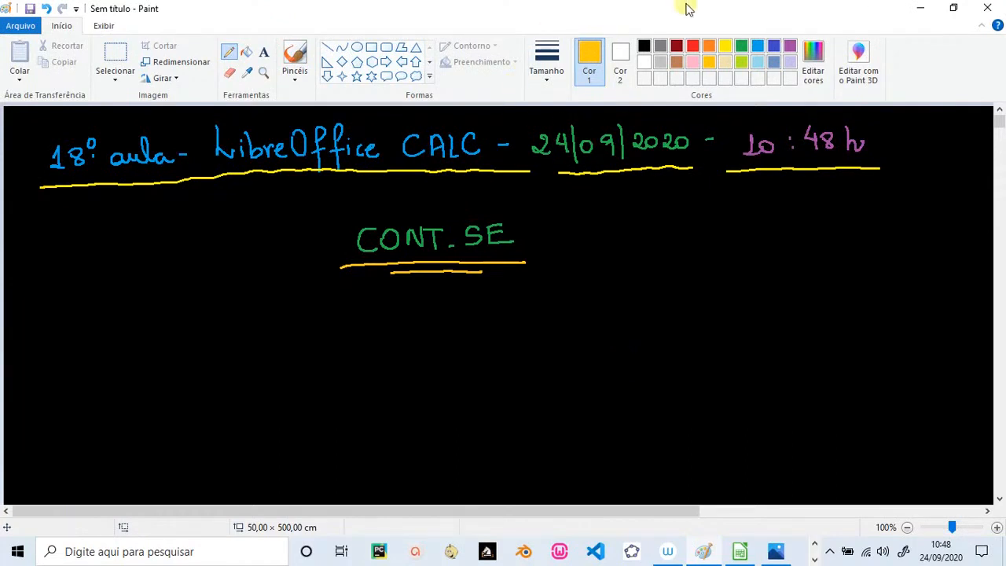
Sketch an indigo one-row table with seven columns below CONT.SE, using two horizontal and eight vertical lines
click(774, 47)
drag(155, 329, 807, 317)
drag(171, 388, 798, 381)
drag(209, 302, 214, 416)
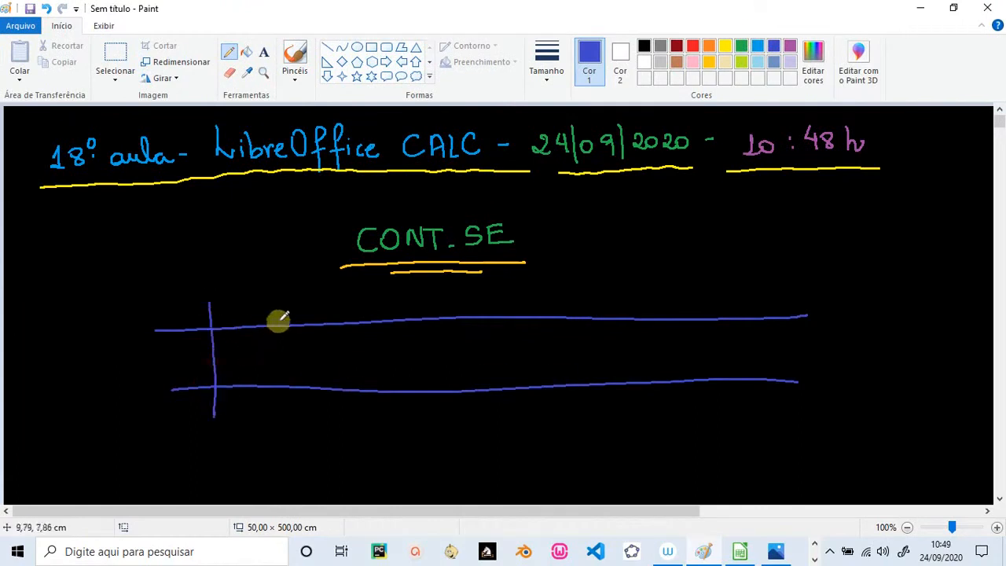
drag(278, 301, 290, 399)
drag(348, 299, 362, 408)
drag(434, 302, 454, 407)
drag(535, 293, 547, 402)
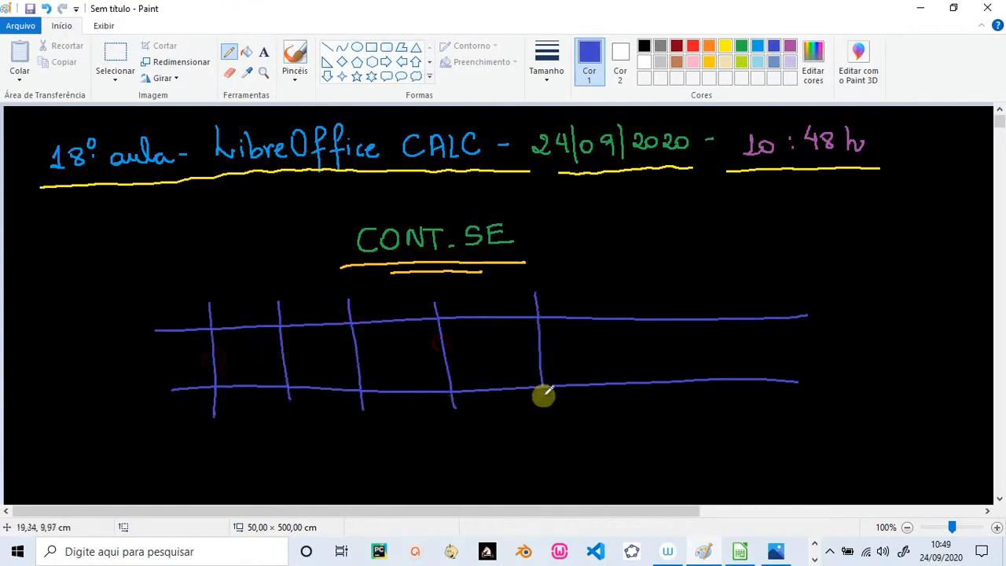
drag(610, 287, 626, 397)
drag(708, 283, 719, 403)
drag(780, 276, 795, 404)
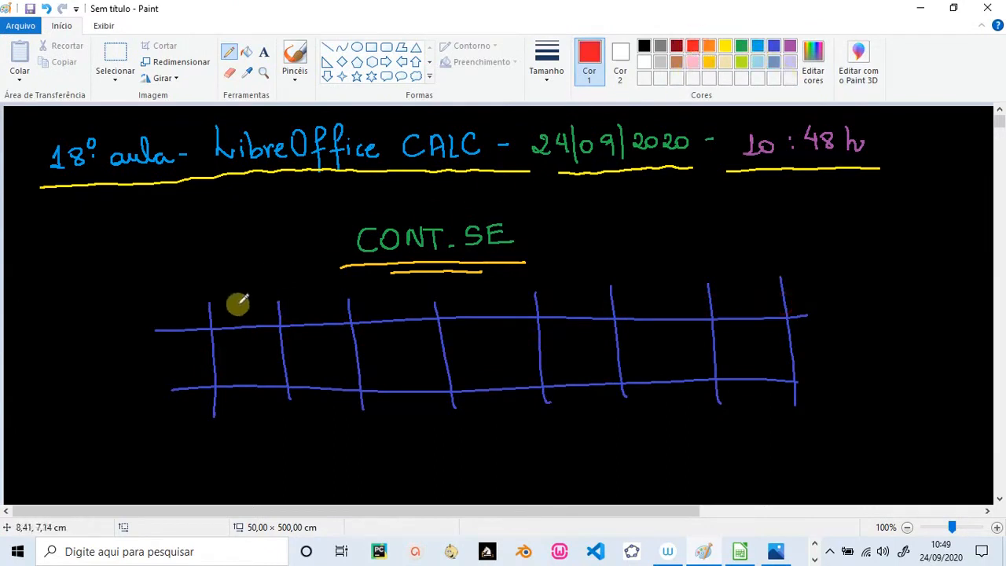
Label the table's columns A to G and its row 5 in red
drag(237, 314, 253, 314)
drag(240, 307, 250, 307)
drag(312, 293, 311, 313)
drag(312, 293, 312, 312)
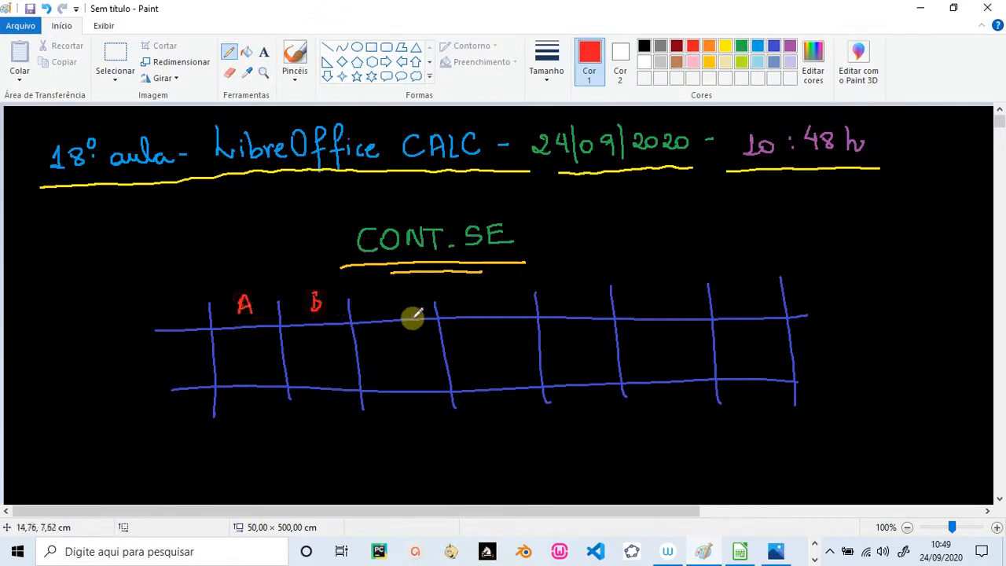
drag(399, 296, 398, 309)
drag(487, 288, 491, 301)
mouse_move(576, 279)
mouse_down()
mouse_move(577, 299)
mouse_move(588, 295)
mouse_up()
drag(648, 284, 649, 303)
drag(648, 285, 661, 283)
drag(649, 293, 658, 293)
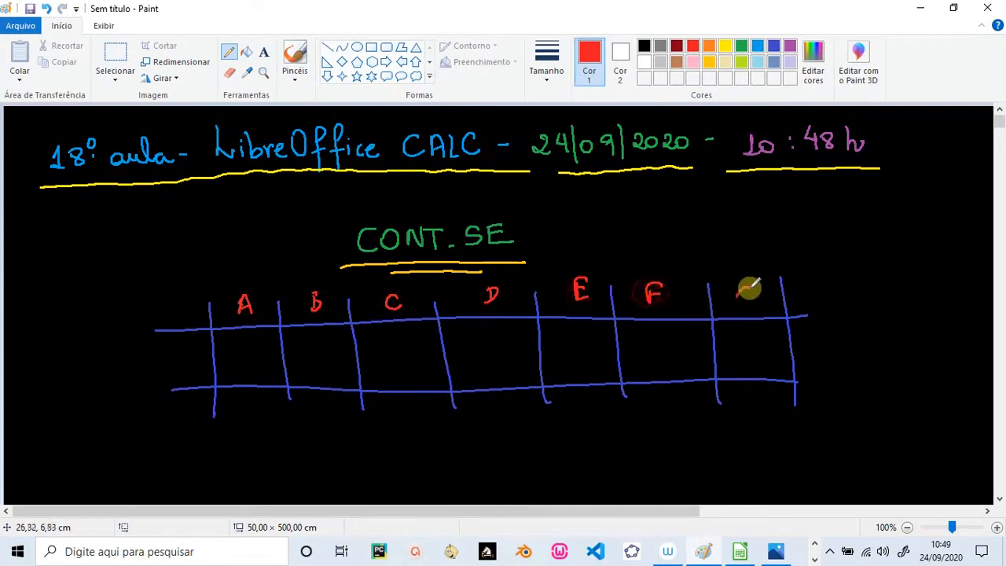
drag(750, 287, 747, 296)
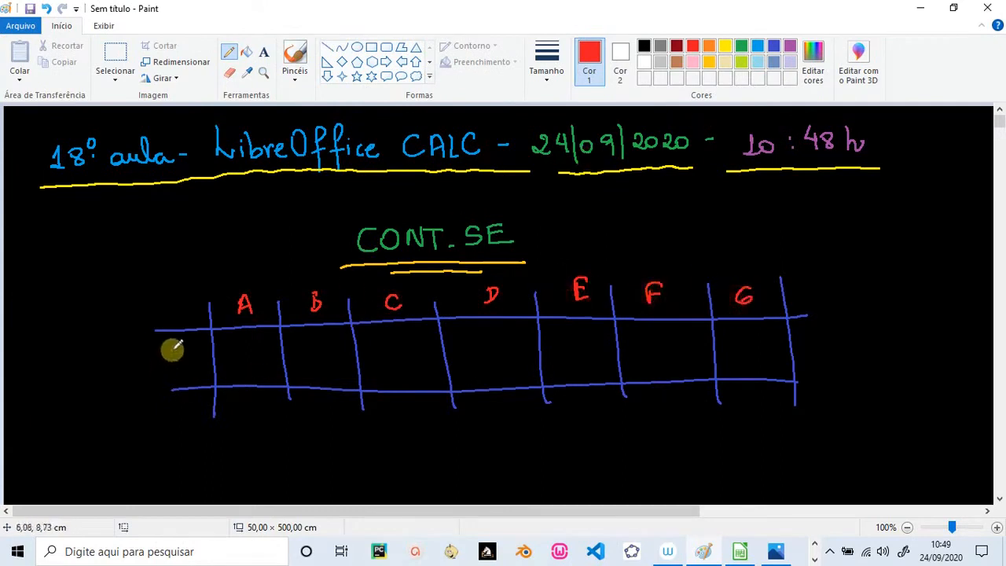
drag(169, 350, 167, 368)
drag(169, 350, 183, 350)
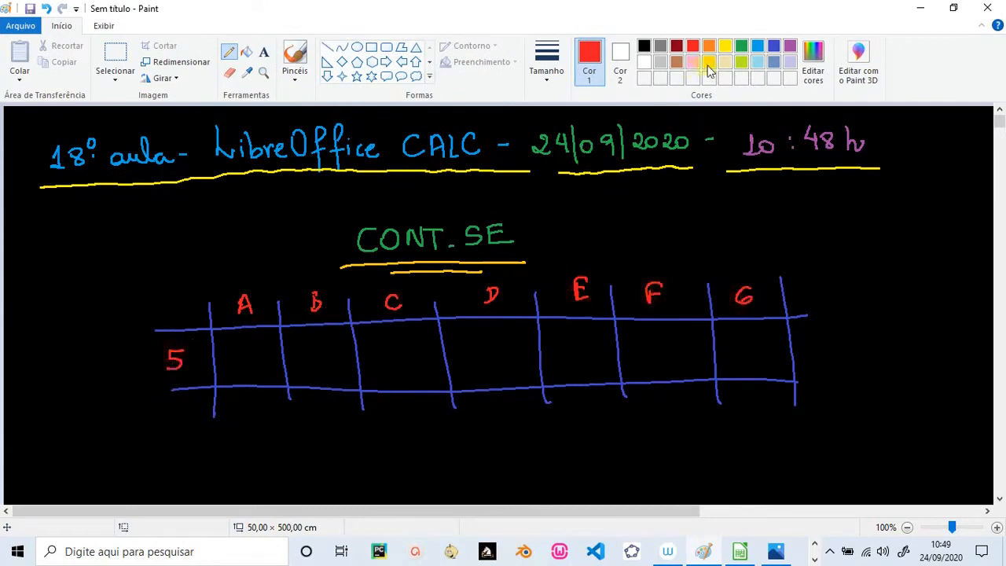
Write a yellow X in cells A5, D5 and G5 of the sketched table
click(724, 48)
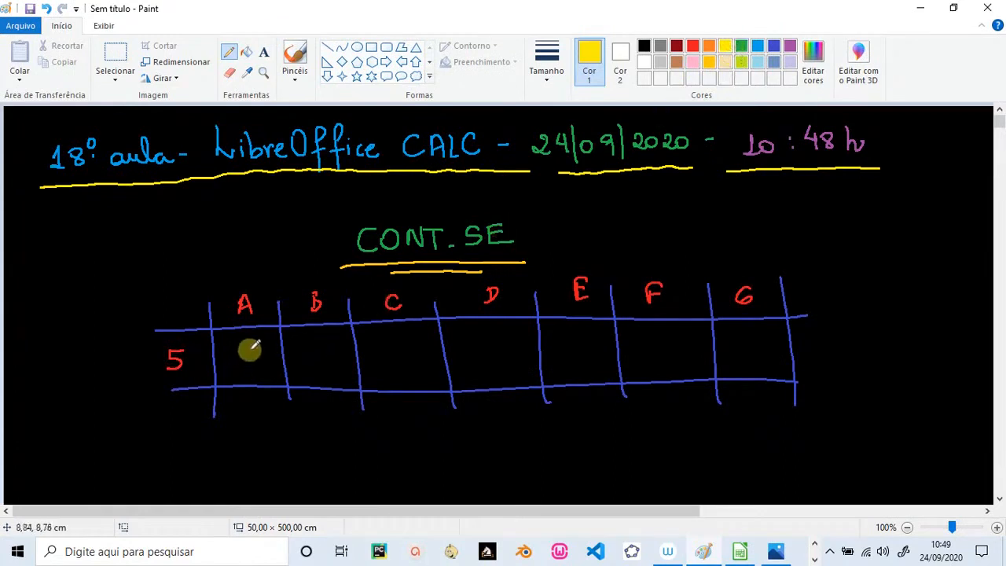
mouse_move(244, 347)
mouse_down()
mouse_move(258, 365)
mouse_move(244, 366)
mouse_up()
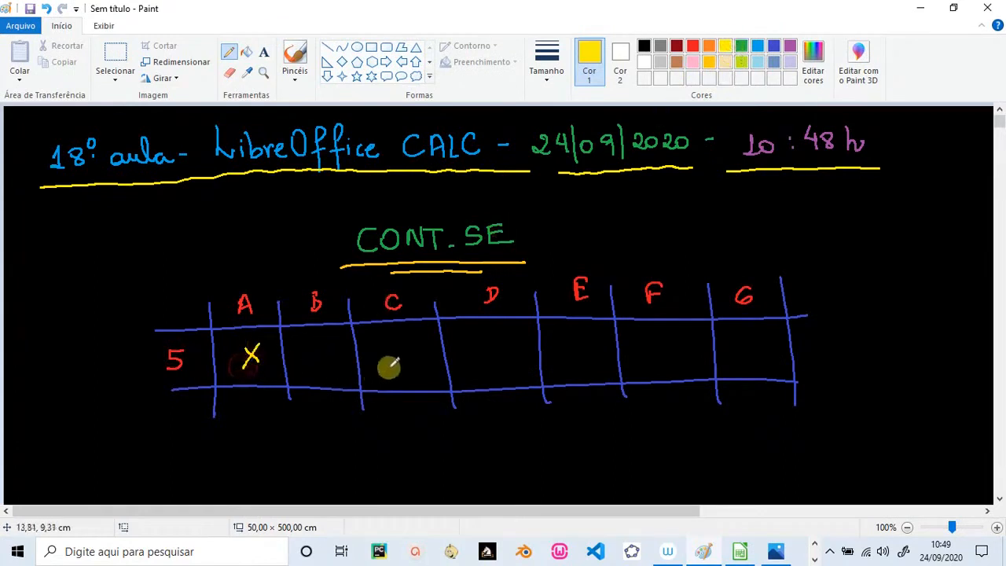
drag(477, 339, 493, 359)
drag(494, 338, 476, 360)
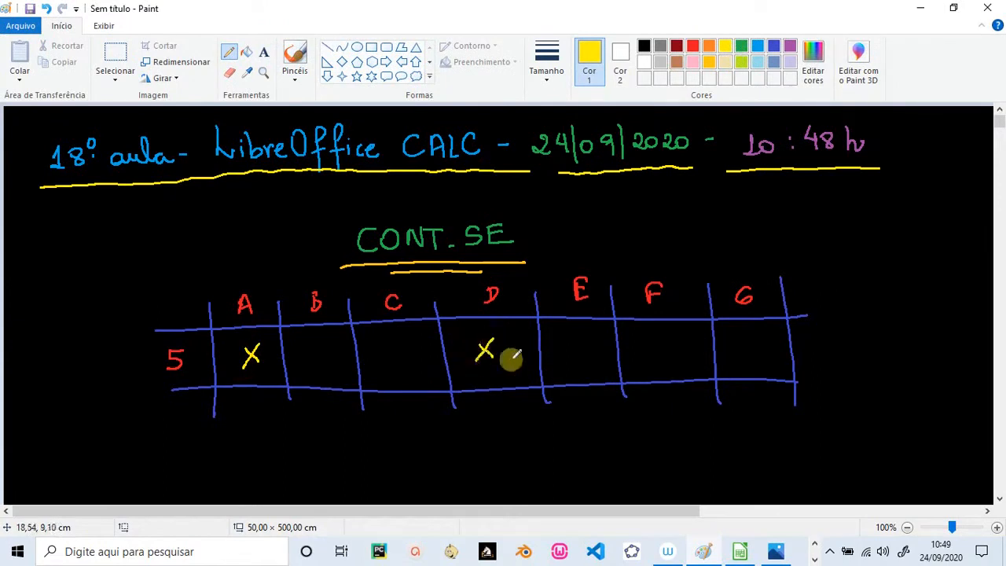
drag(746, 343, 754, 363)
drag(753, 343, 734, 364)
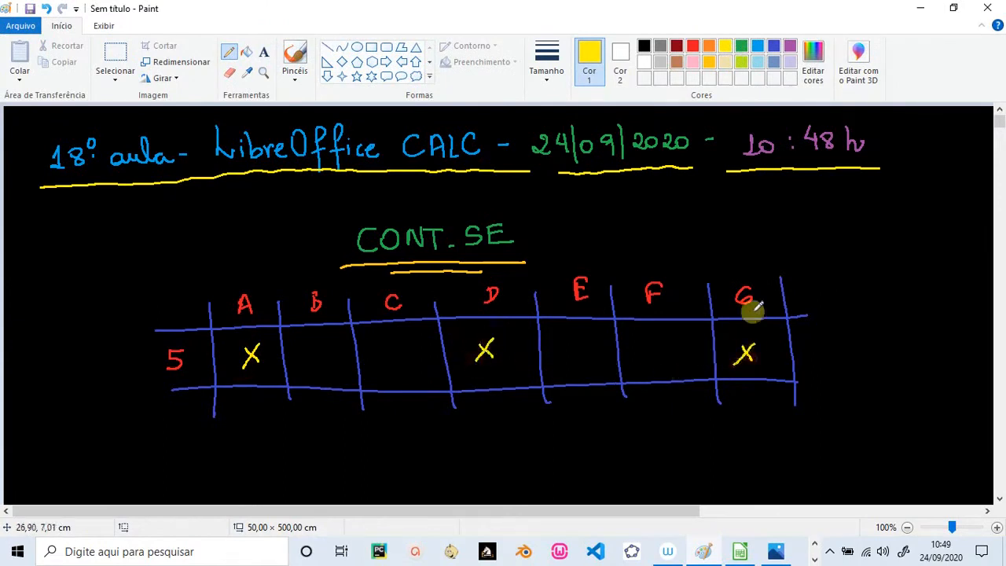
Fill cells B5, C5 and F5 with a lime Y and cell E5 with a gold Z
click(742, 62)
drag(318, 344, 326, 366)
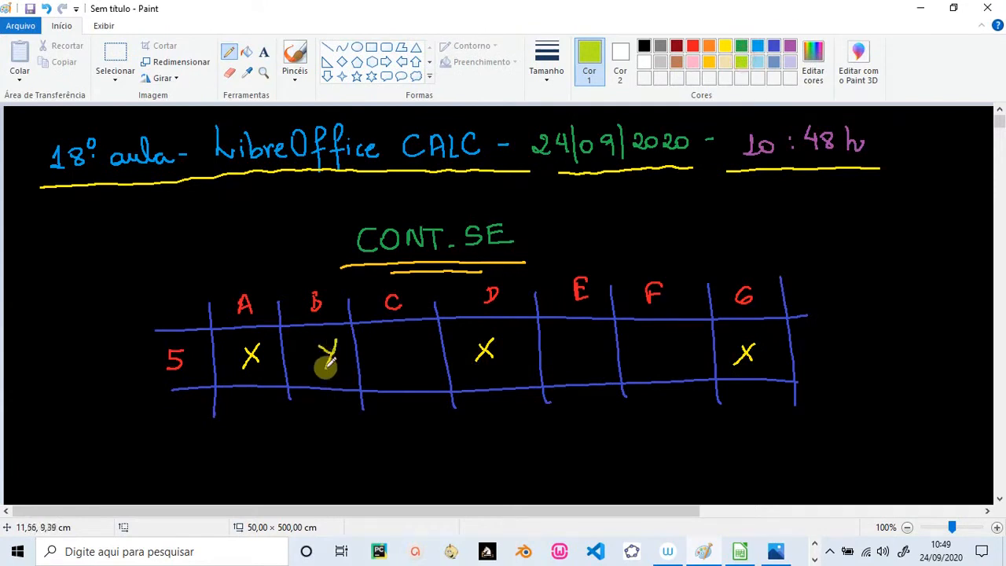
drag(395, 338, 402, 368)
drag(670, 344, 679, 357)
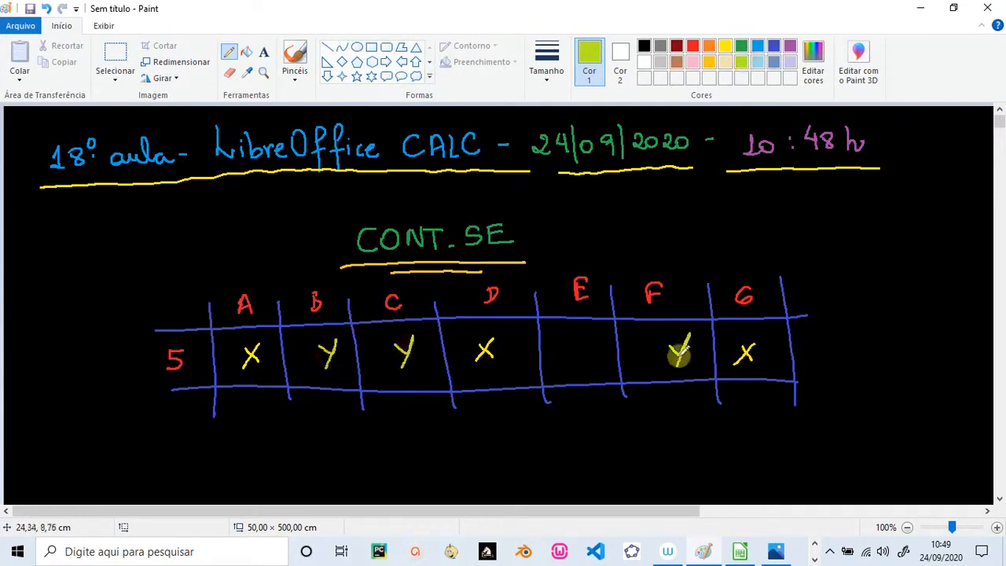
click(711, 63)
drag(561, 343, 583, 363)
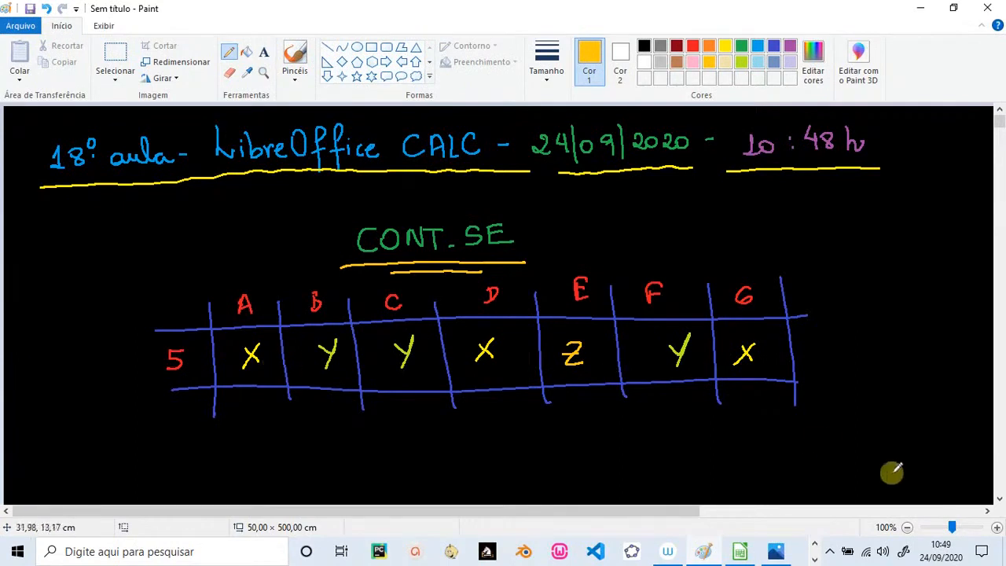
Handwrite "CONT.SE → ele conta" in purple below the table and undo the last strokes of the following word
click(999, 499)
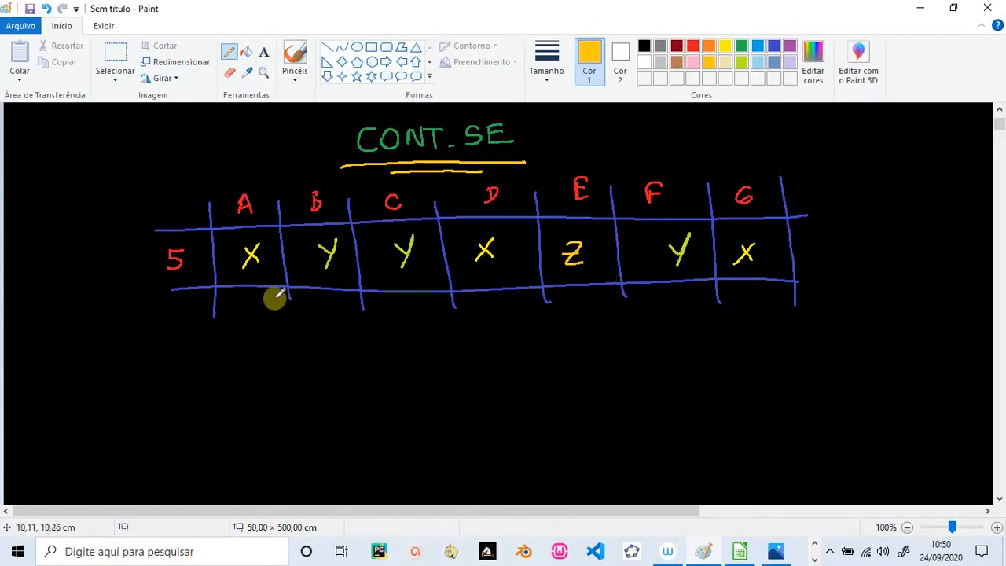
click(788, 46)
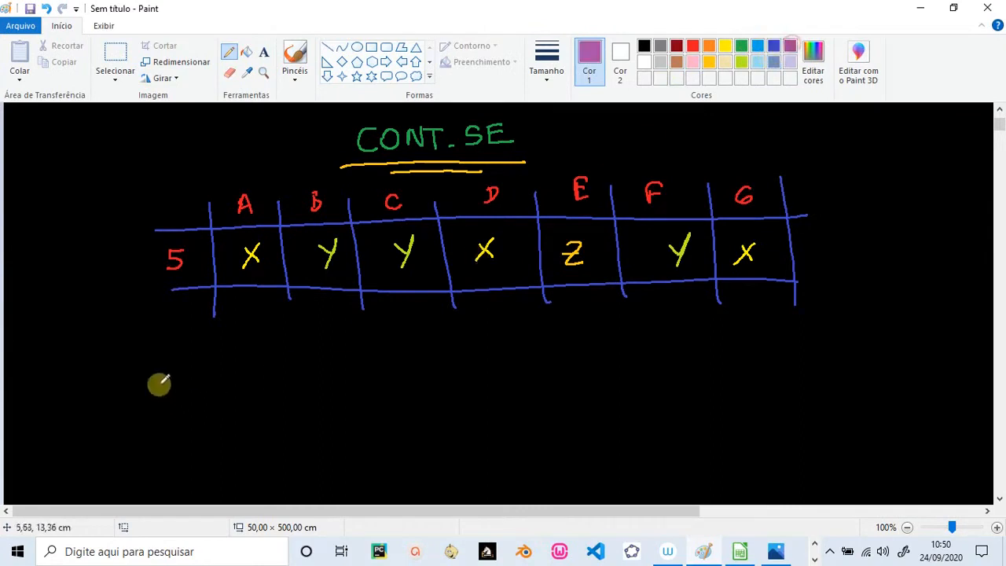
mouse_move(172, 358)
mouse_down()
mouse_move(253, 349)
mouse_move(321, 362)
mouse_move(354, 343)
mouse_move(537, 348)
mouse_up()
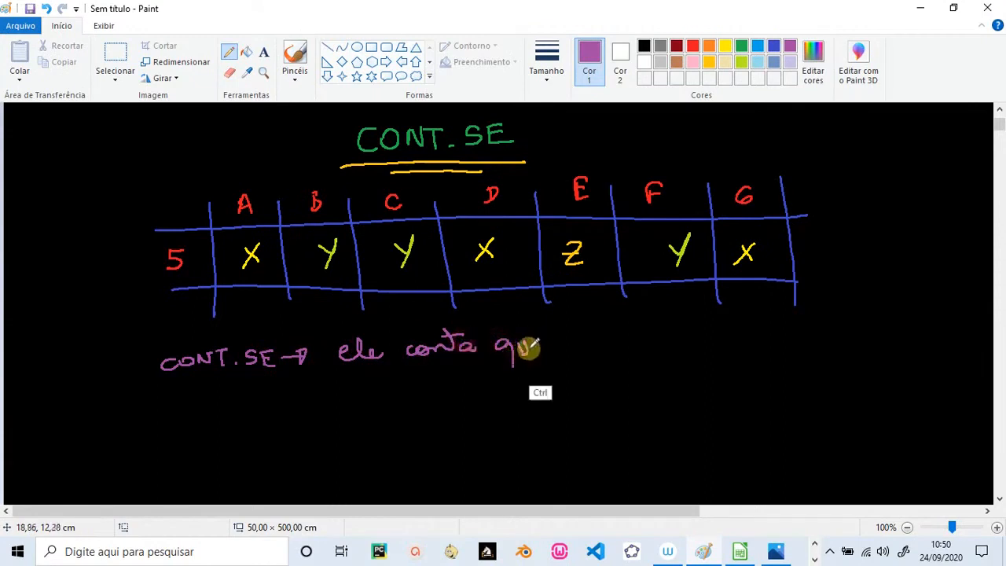
key(ctrl+z)
key(ctrl+z)
key(ctrl+z)
Continue the purple definition with "quantas vezes um determinado dado ou informação aparece." over two lines
mouse_move(505, 341)
mouse_down()
mouse_move(539, 346)
mouse_move(557, 325)
mouse_move(573, 343)
mouse_move(664, 332)
mouse_move(766, 340)
mouse_move(814, 319)
mouse_move(886, 337)
mouse_move(948, 332)
mouse_up()
mouse_move(341, 388)
mouse_down()
mouse_move(381, 397)
mouse_move(467, 387)
mouse_move(476, 399)
mouse_move(503, 385)
mouse_move(499, 397)
mouse_move(544, 386)
mouse_up()
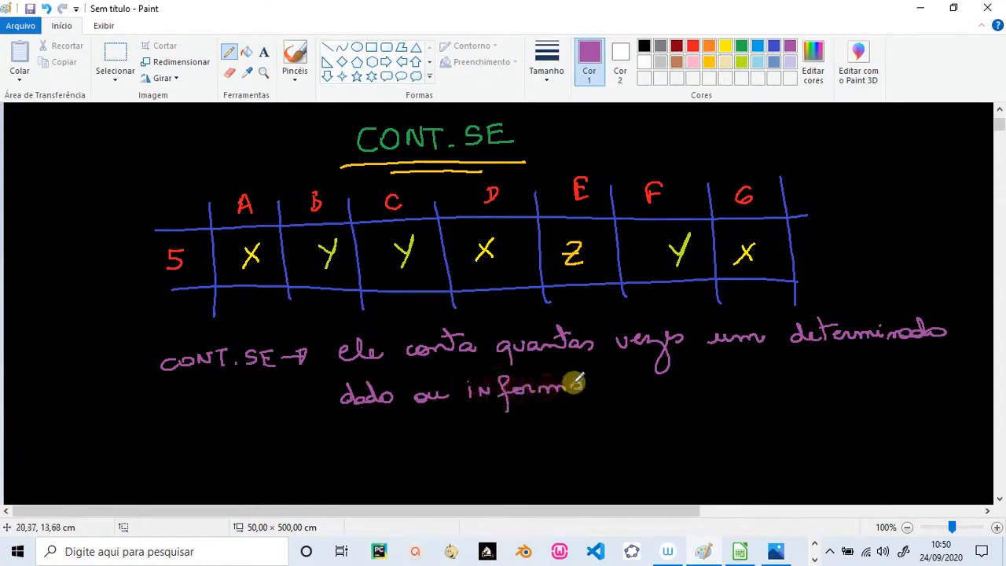
mouse_move(576, 382)
mouse_down()
mouse_move(605, 382)
mouse_move(611, 359)
mouse_up()
drag(605, 399, 606, 411)
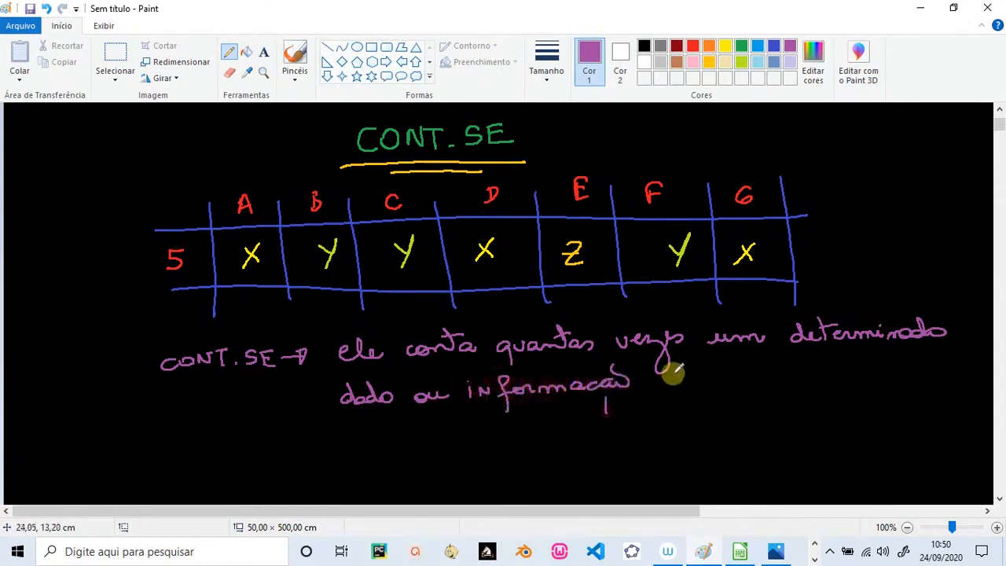
mouse_move(673, 374)
mouse_down()
mouse_move(696, 386)
mouse_move(768, 375)
mouse_up()
click(771, 378)
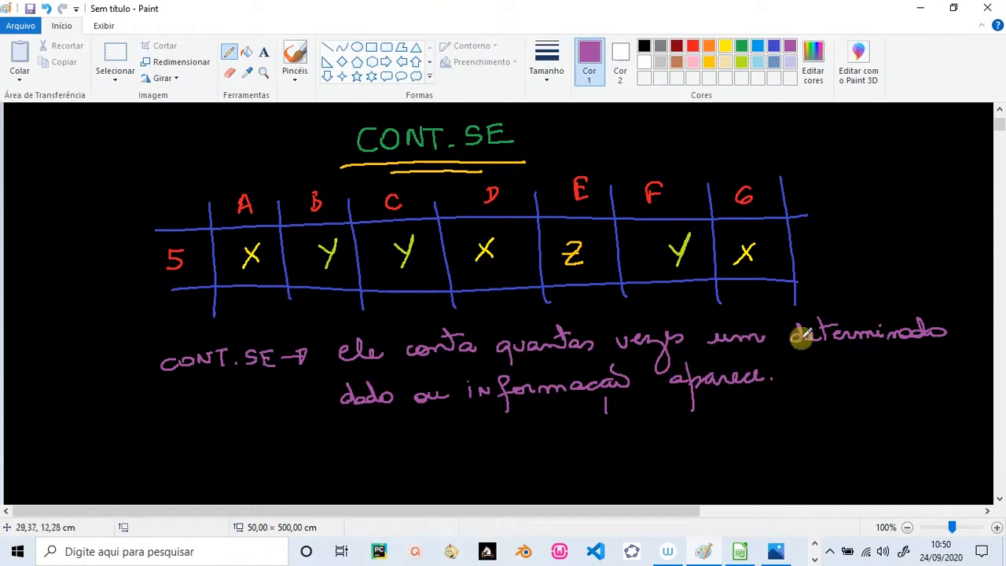
Handwrite the formula opening "= CONT.SE(" in blue below the definition
click(998, 498)
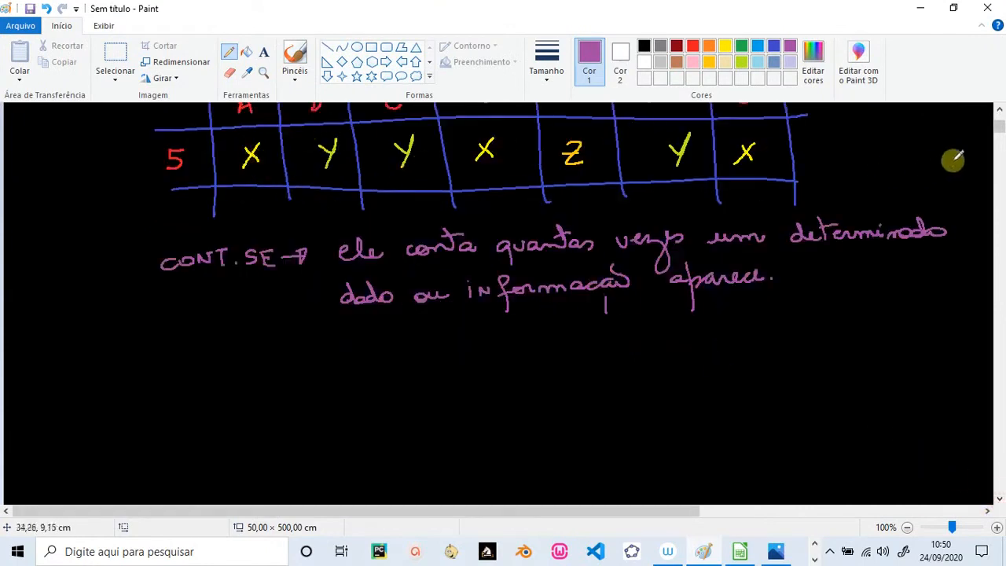
click(998, 112)
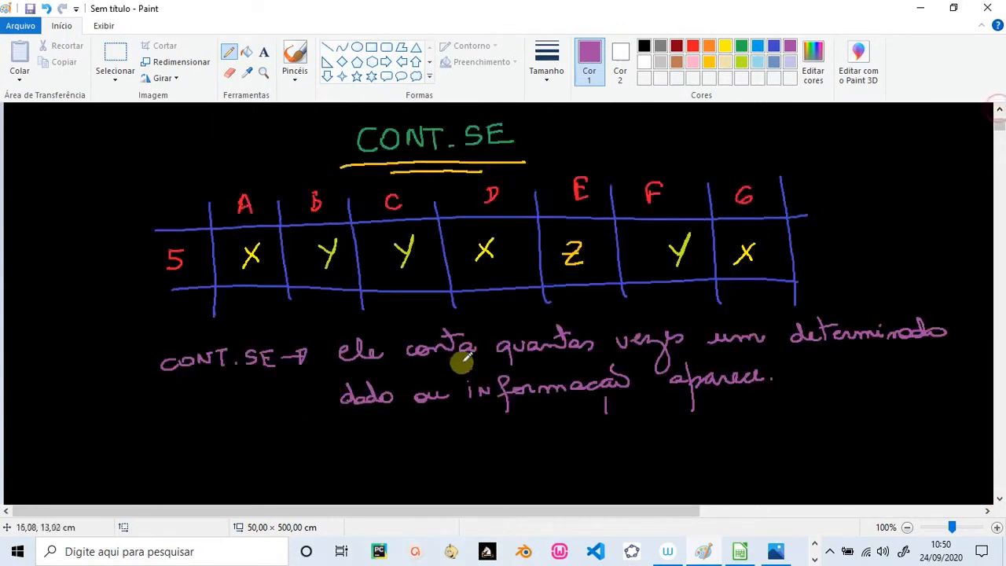
click(757, 45)
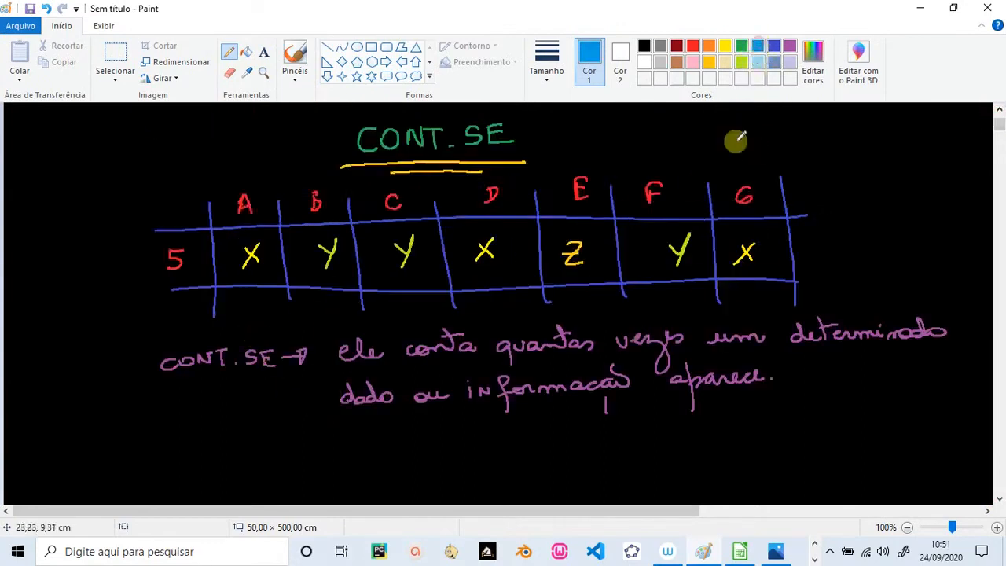
drag(287, 474, 400, 459)
mouse_move(394, 459)
mouse_down()
mouse_move(395, 475)
mouse_move(437, 462)
mouse_move(433, 469)
mouse_move(471, 469)
mouse_up()
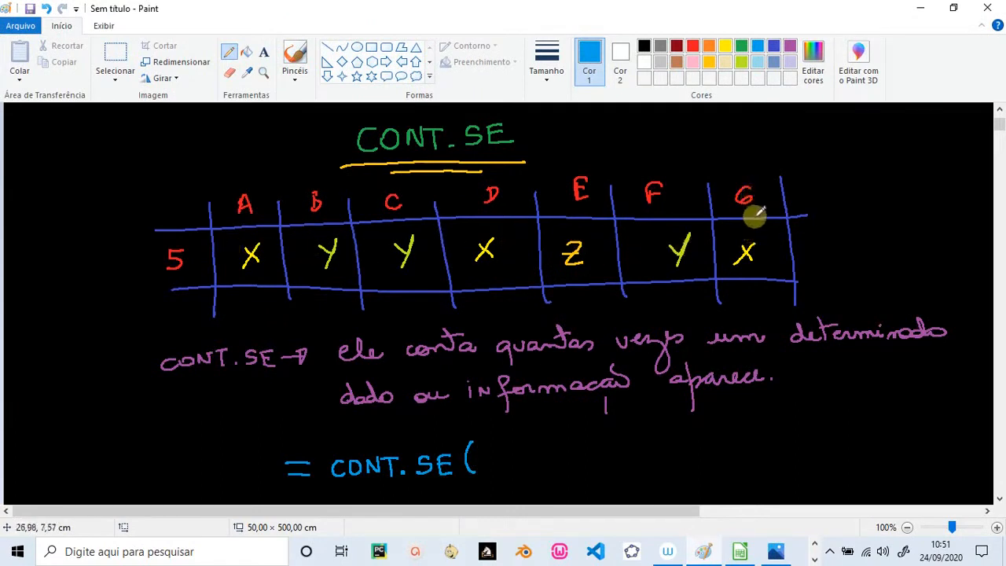
Add the range "A5:G5" in red after the formula's opening parenthesis and undo the extra stroke behind it
click(694, 47)
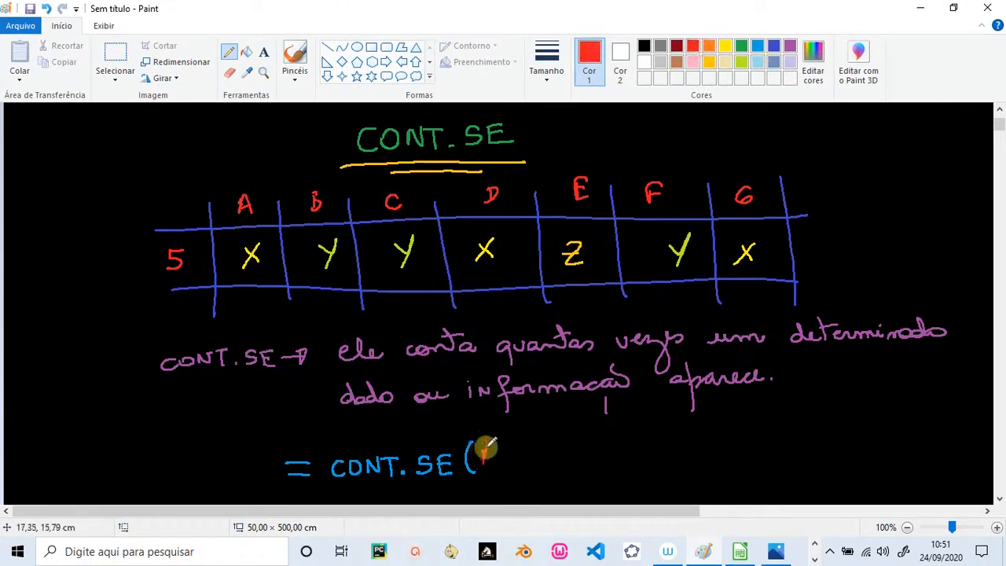
mouse_move(482, 463)
mouse_down()
mouse_move(490, 445)
mouse_move(507, 446)
mouse_up()
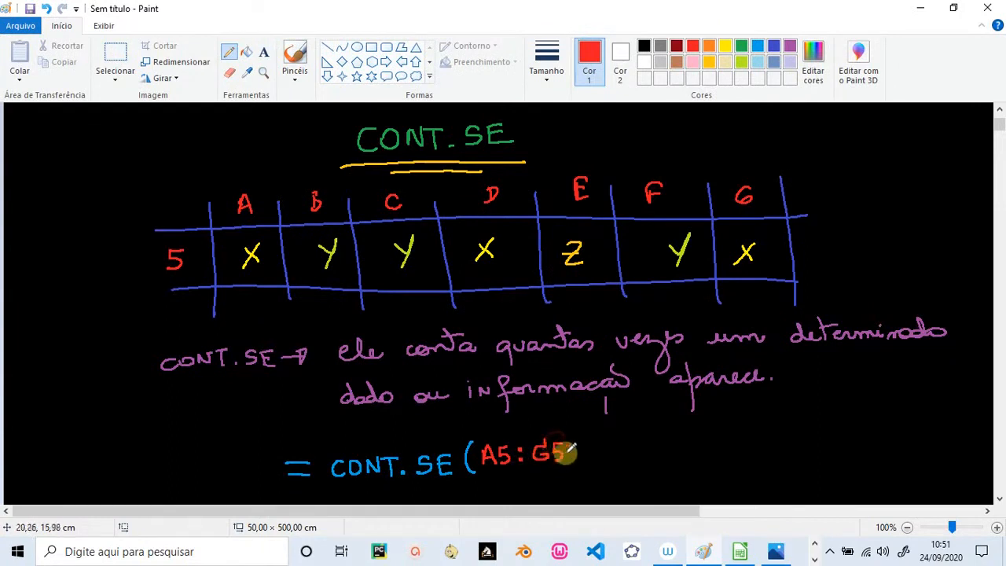
drag(574, 434, 578, 447)
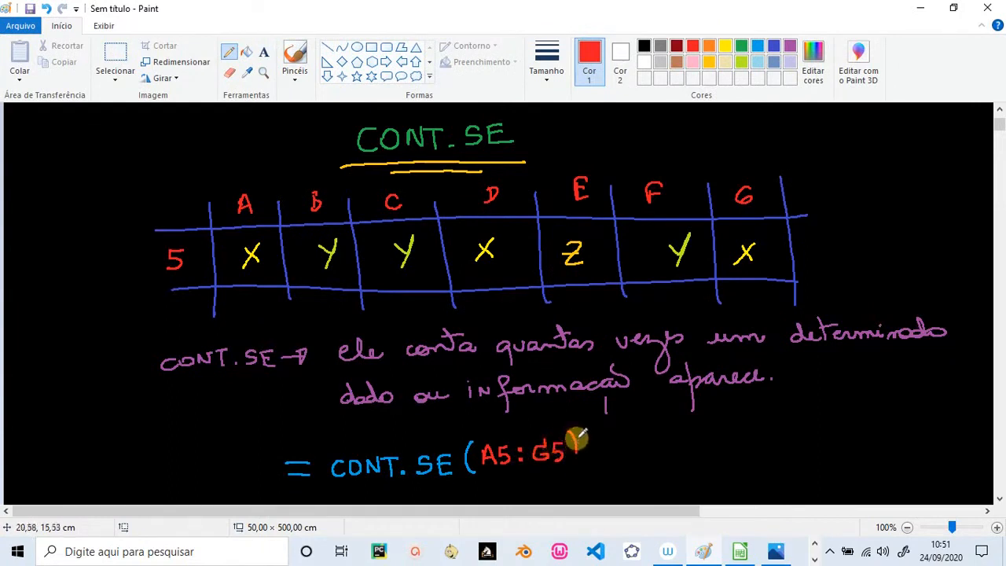
key(ctrl+z)
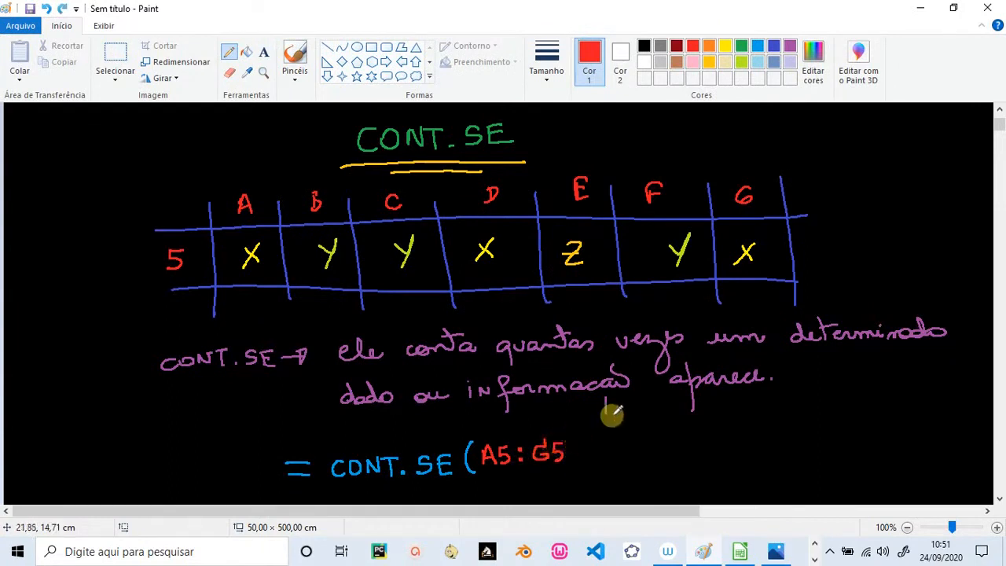
Complete the first formula after "A5:G5" with a green semicolon, "X" in quotation marks in gold, and a blue closing parenthesis
click(742, 50)
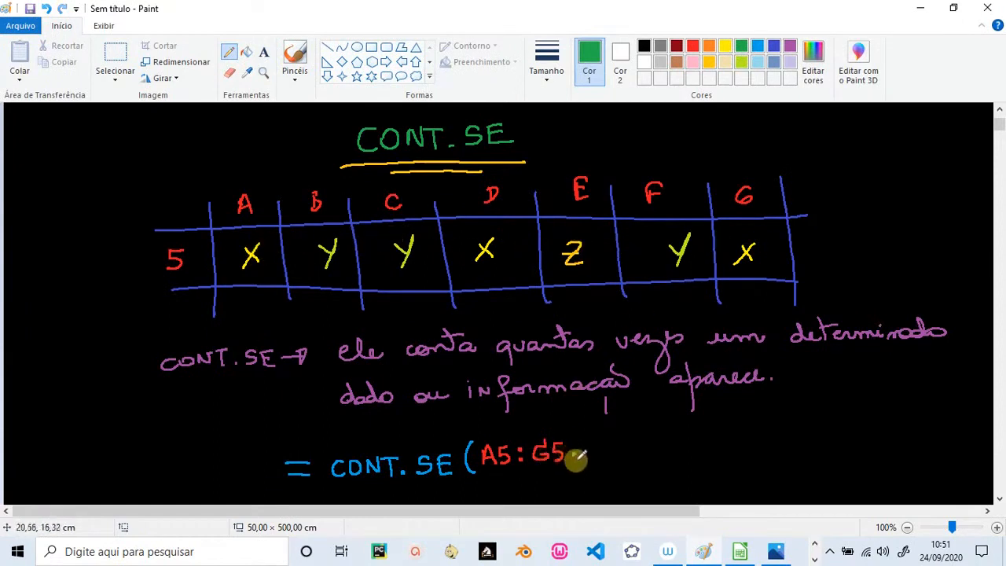
drag(576, 458, 574, 472)
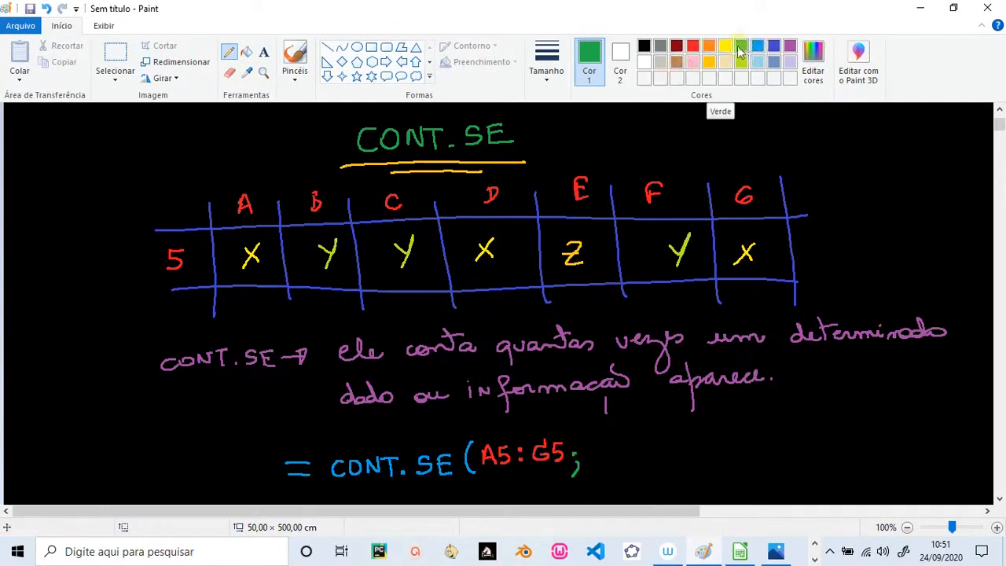
click(709, 62)
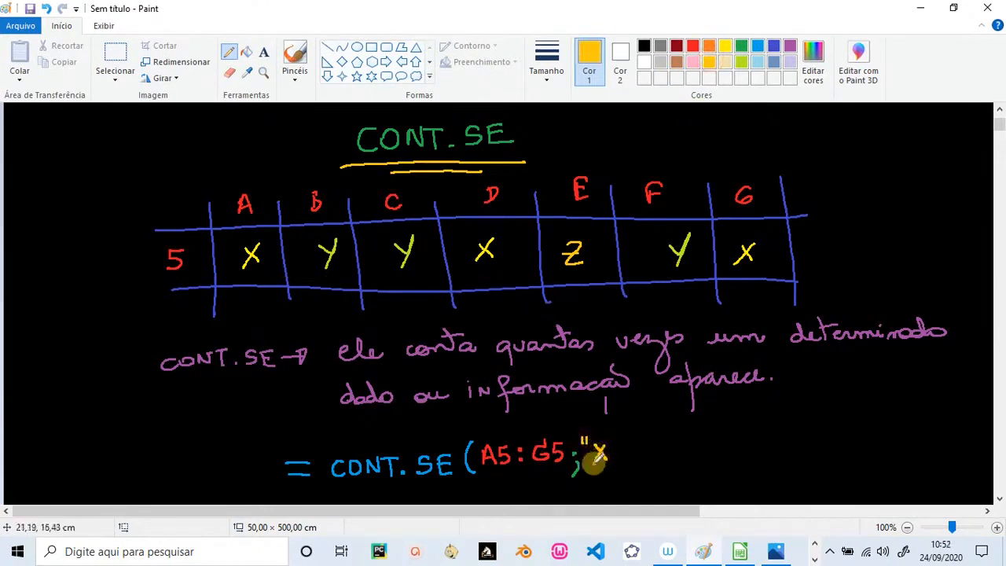
drag(618, 433, 617, 441)
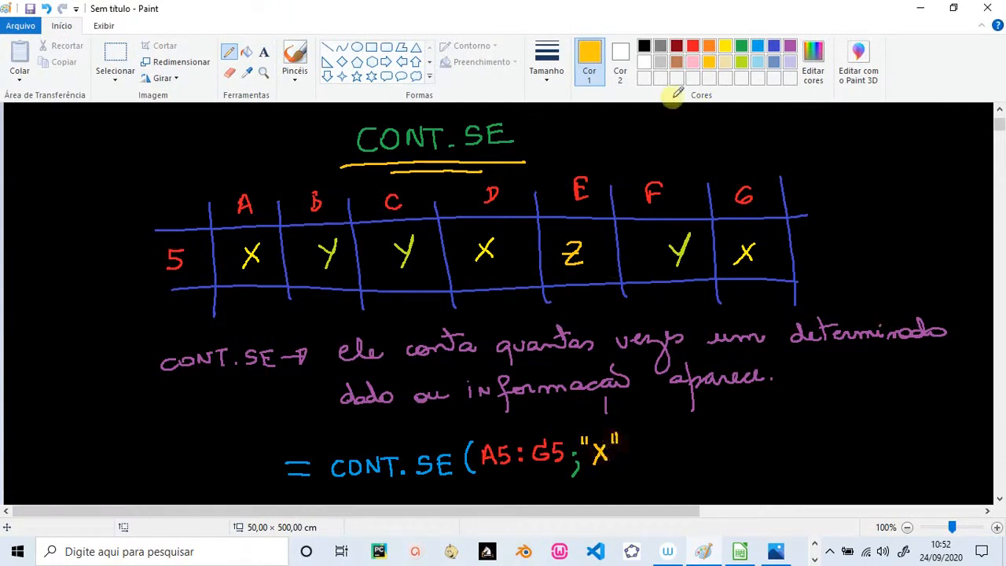
click(758, 46)
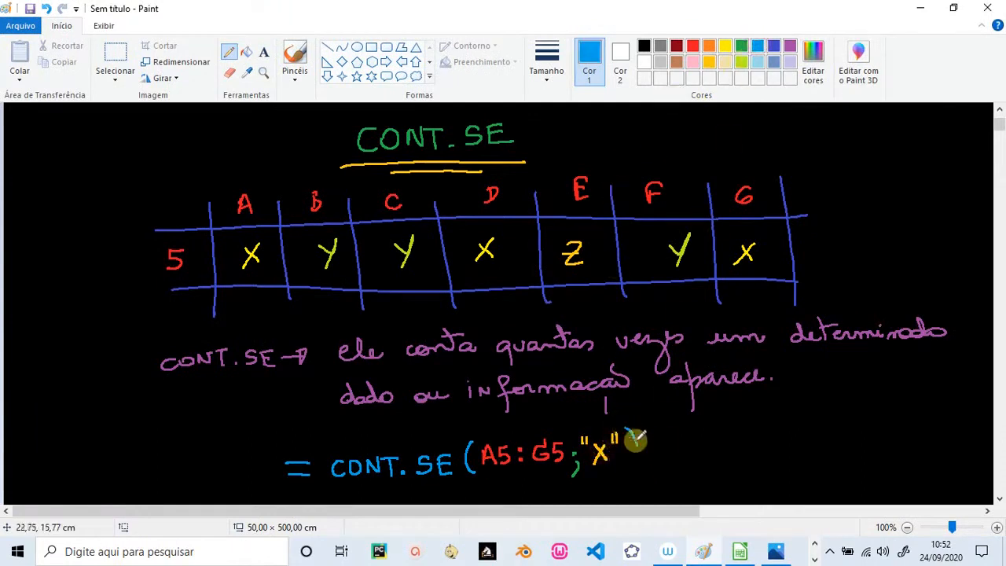
drag(629, 430, 633, 465)
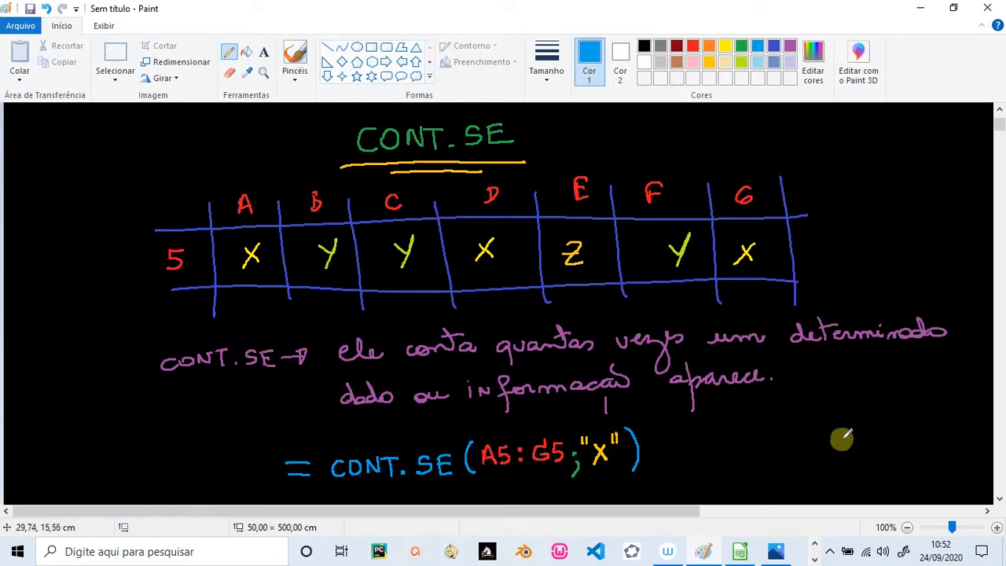
Annotate the first formula in gold, with an arrow from "função" to CONT.SE and a brace labelled "intervalo" under A5:G5
scroll(999, 497, down, 3)
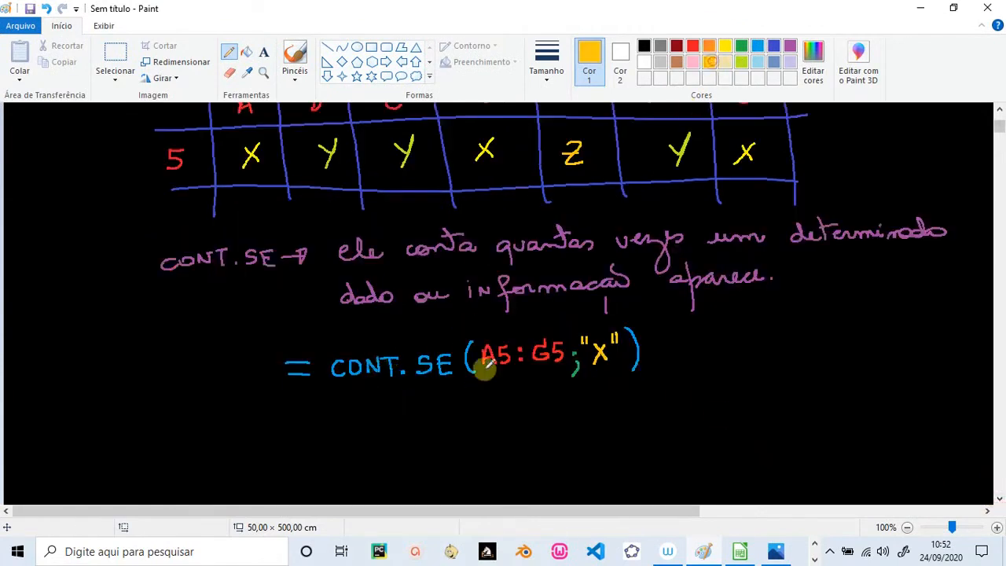
mouse_move(366, 454)
mouse_down()
mouse_move(388, 401)
mouse_move(392, 416)
mouse_up()
mouse_move(303, 498)
mouse_down()
mouse_move(293, 482)
mouse_move(366, 472)
mouse_move(355, 490)
mouse_up()
drag(482, 392, 548, 379)
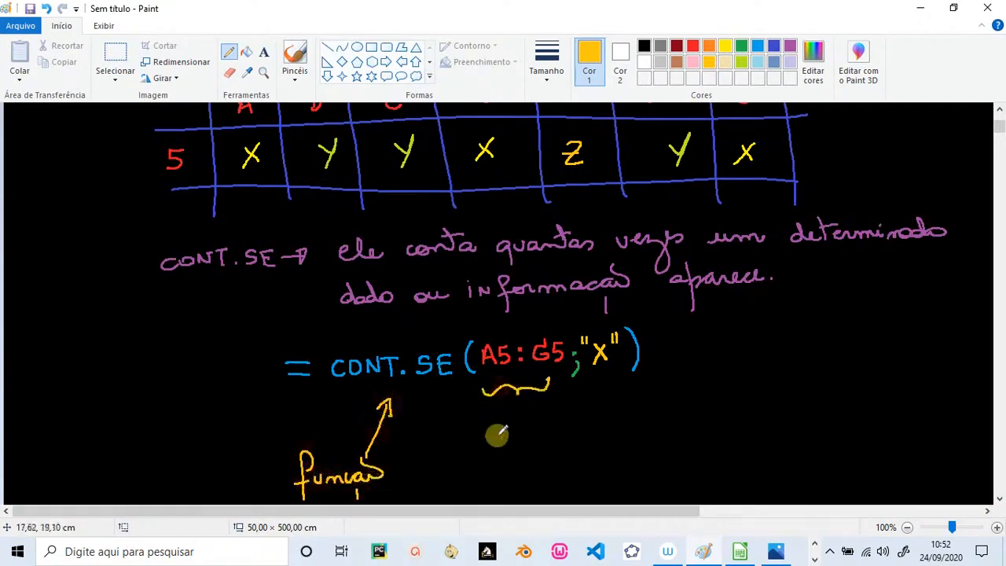
mouse_move(491, 432)
mouse_down()
mouse_move(491, 444)
mouse_move(509, 427)
mouse_move(556, 420)
mouse_move(568, 404)
mouse_move(592, 414)
mouse_up()
click(491, 423)
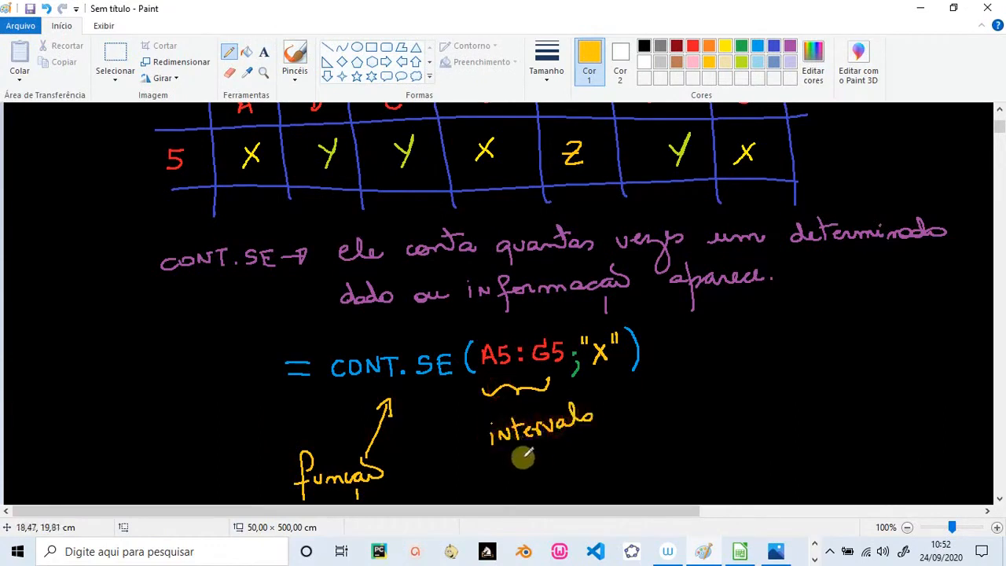
Mark the "X" criterion with a lime brace and arrow, and label it "O que ele deve contar ???"
click(743, 65)
drag(597, 387, 630, 384)
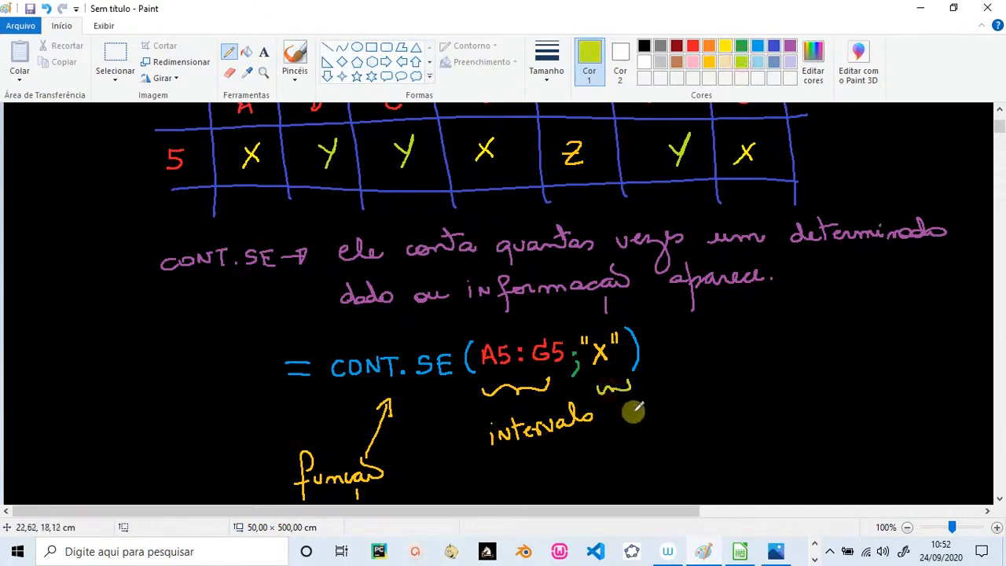
mouse_move(641, 423)
mouse_down()
mouse_move(673, 416)
mouse_move(714, 432)
mouse_move(738, 417)
mouse_move(855, 399)
mouse_move(791, 444)
mouse_move(872, 430)
mouse_up()
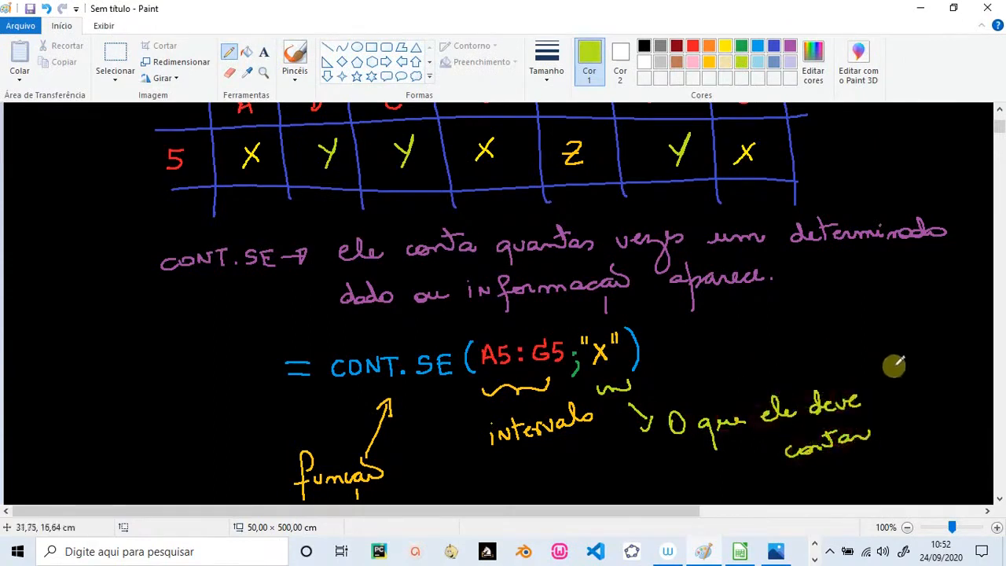
drag(884, 362, 899, 385)
drag(905, 346, 919, 380)
drag(932, 334, 938, 375)
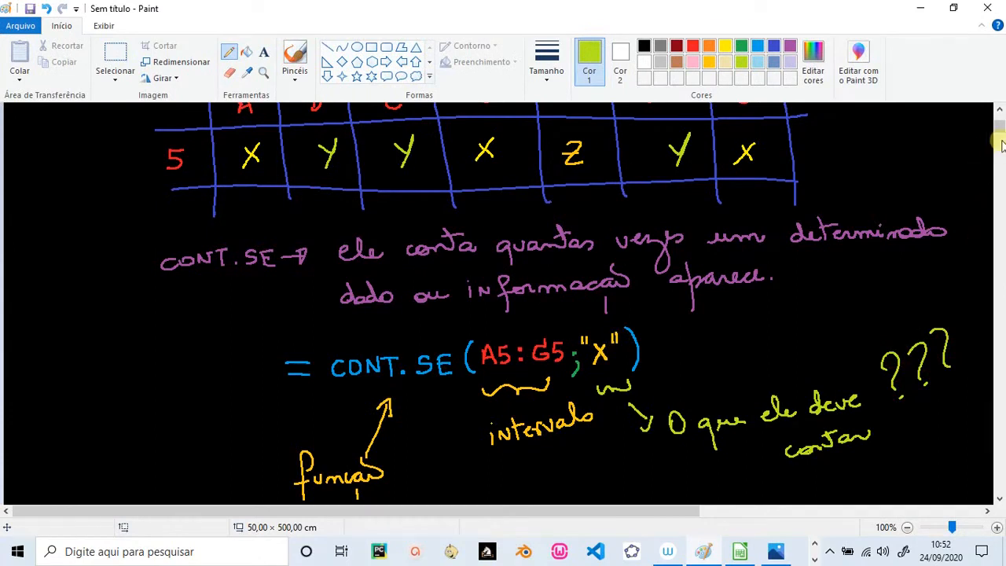
Handwrite a second formula opening "= CONT.SE(" in blue below the "função" label
drag(1000, 129, 1000, 121)
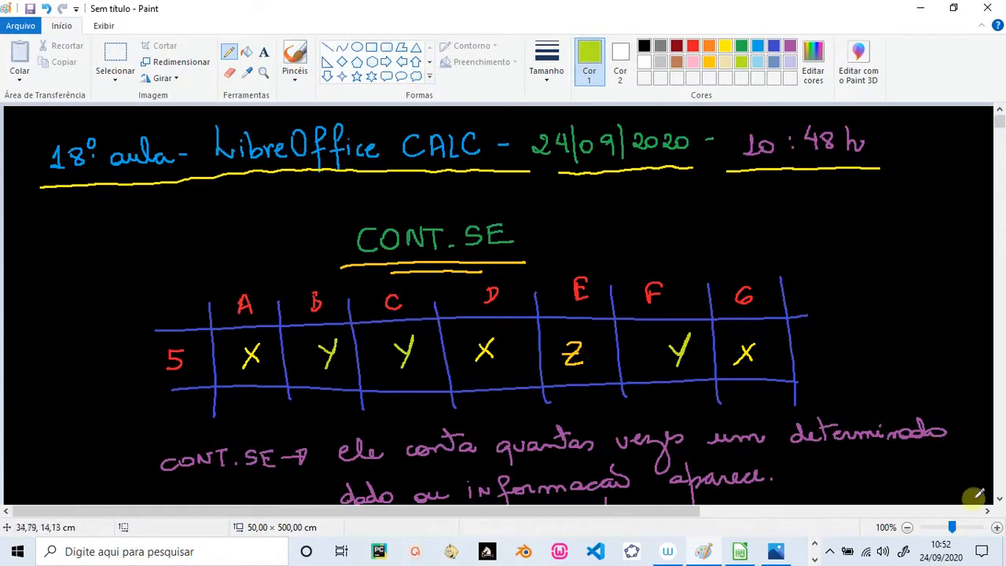
click(999, 499)
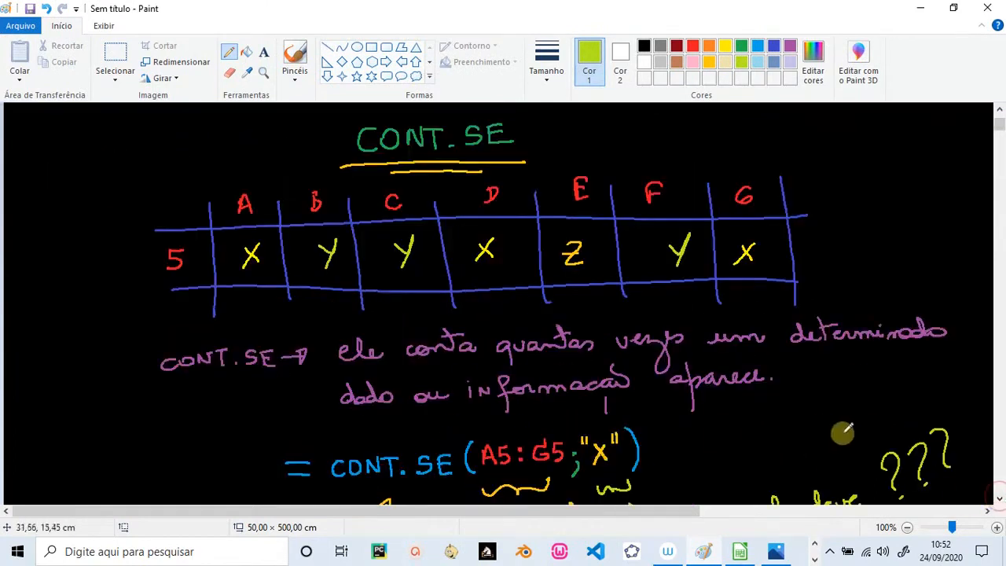
click(1000, 501)
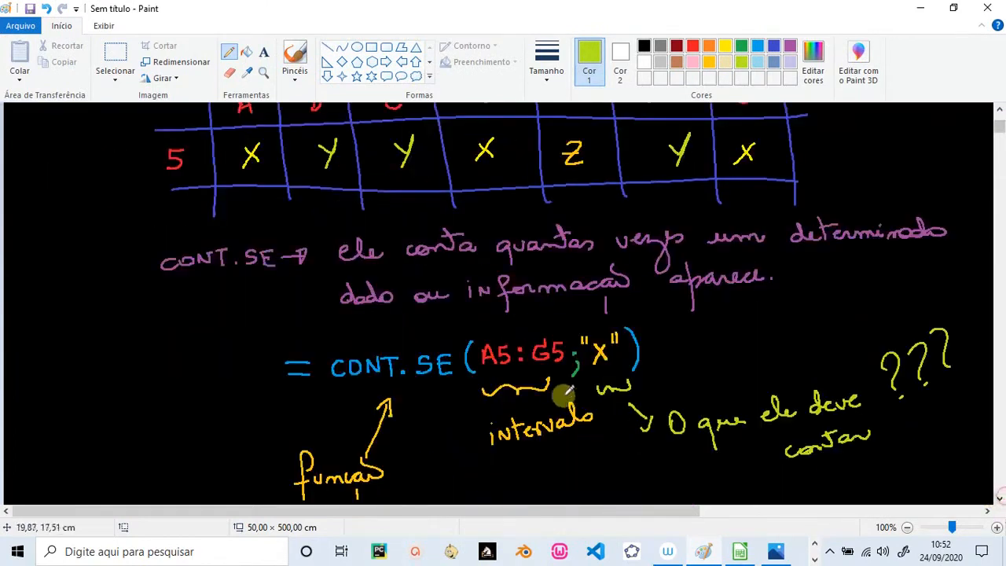
click(999, 502)
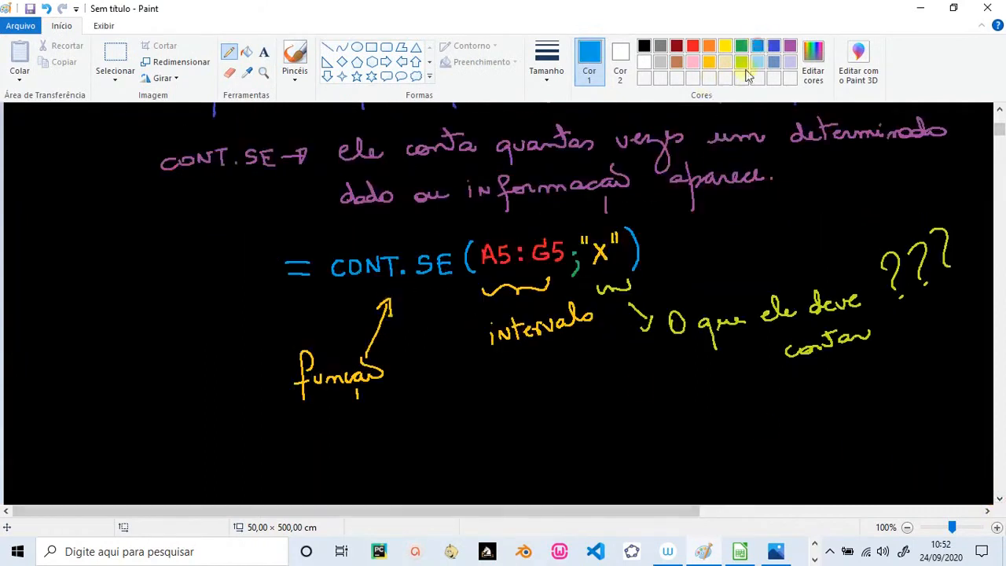
mouse_move(305, 451)
mouse_down()
mouse_move(322, 449)
mouse_move(320, 439)
mouse_up()
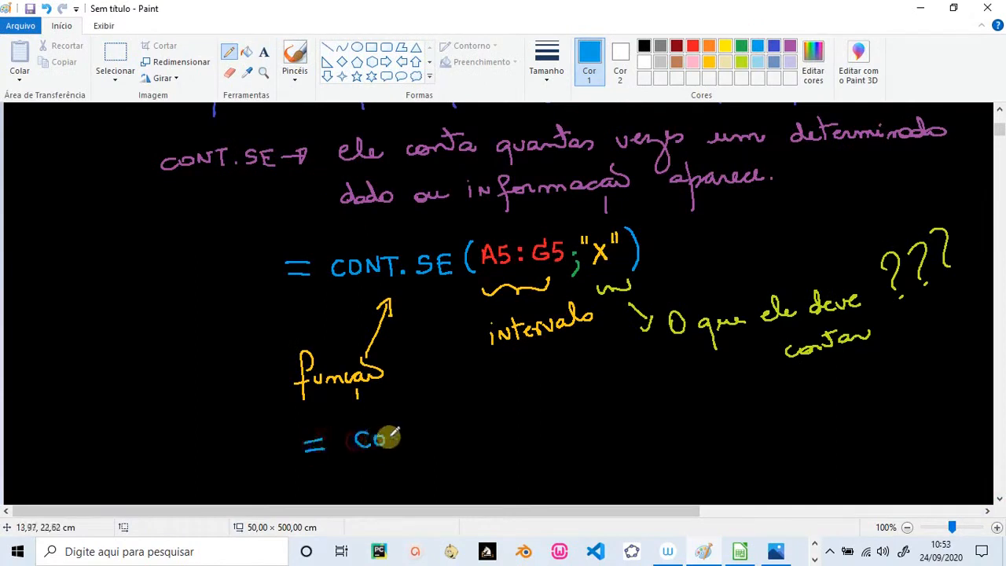
drag(406, 428, 423, 427)
click(427, 438)
mouse_move(415, 428)
mouse_down()
mouse_move(415, 445)
mouse_move(473, 437)
mouse_up()
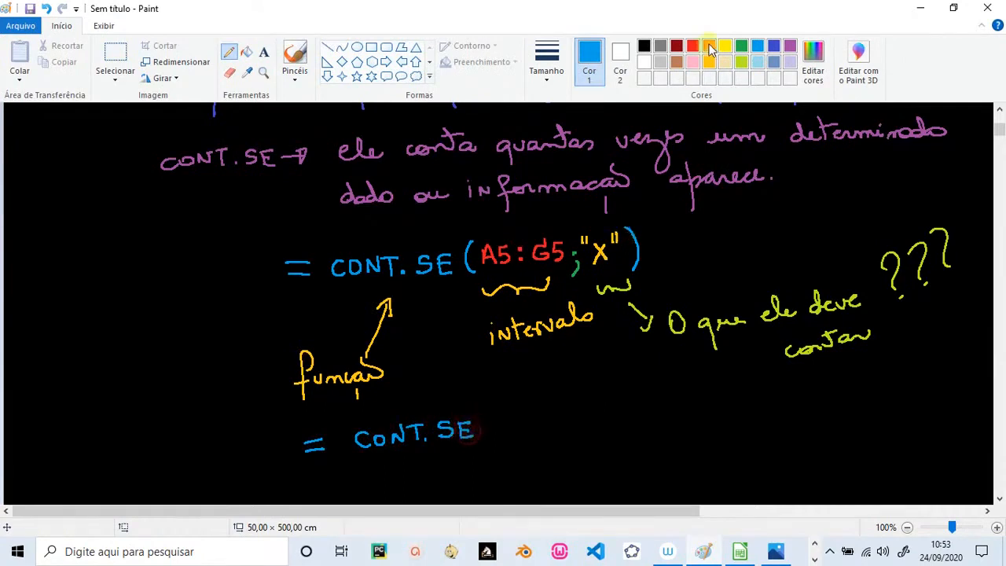
drag(491, 398, 492, 442)
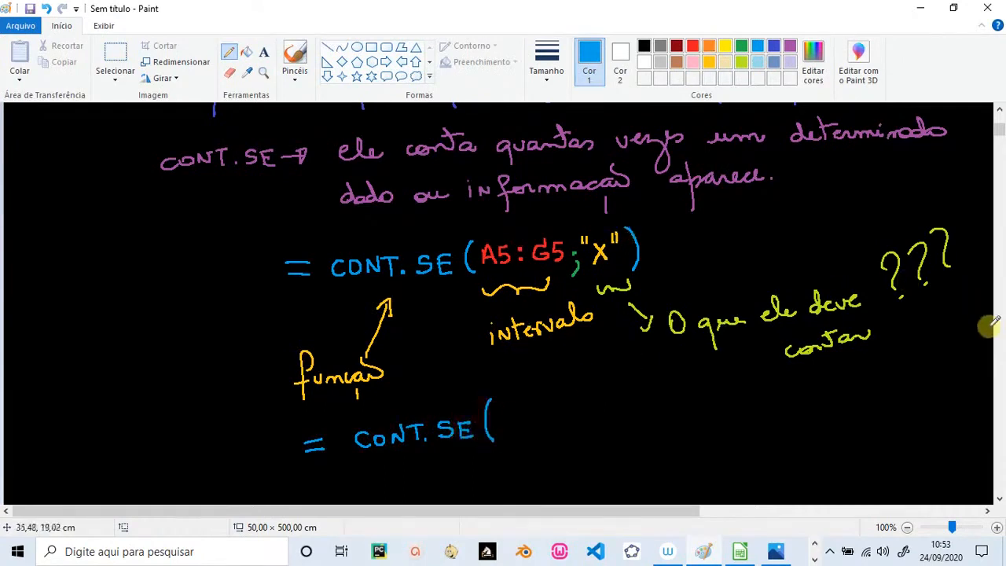
Complete the second formula with "A5:G5" in red, a green semicolon, and "Y" in quotation marks with a closing parenthesis in orange
drag(1001, 140, 1000, 124)
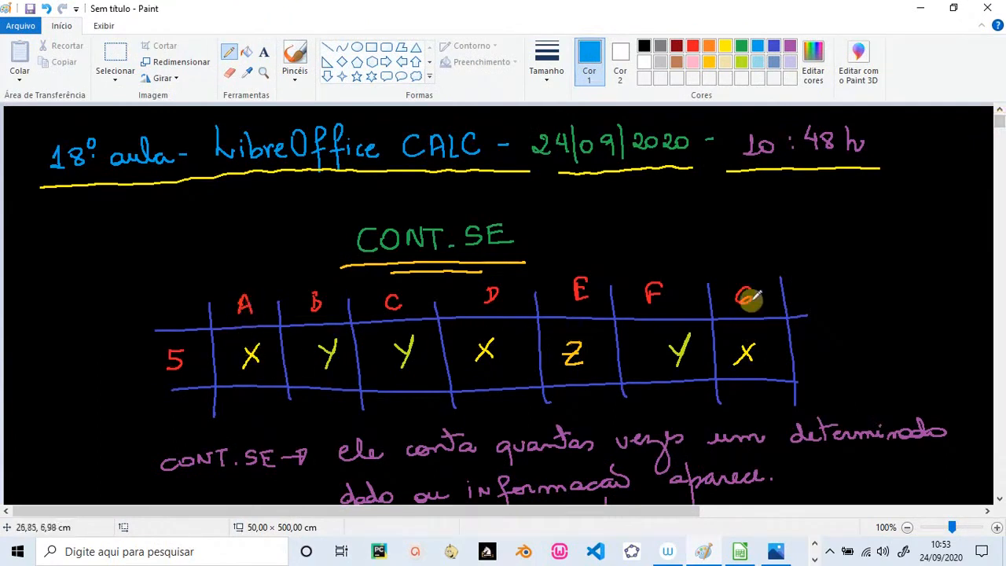
click(998, 500)
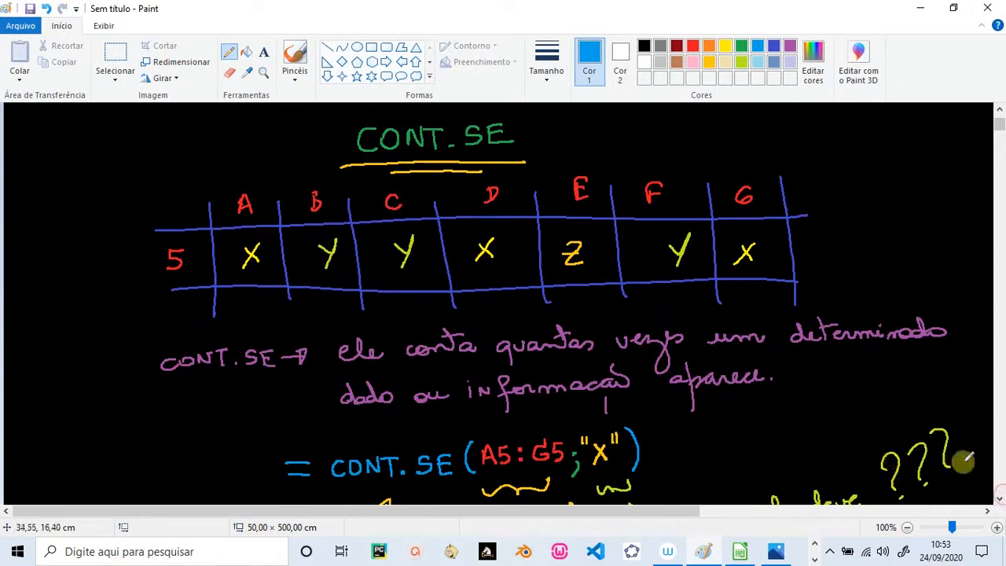
scroll(999, 499, down, 3)
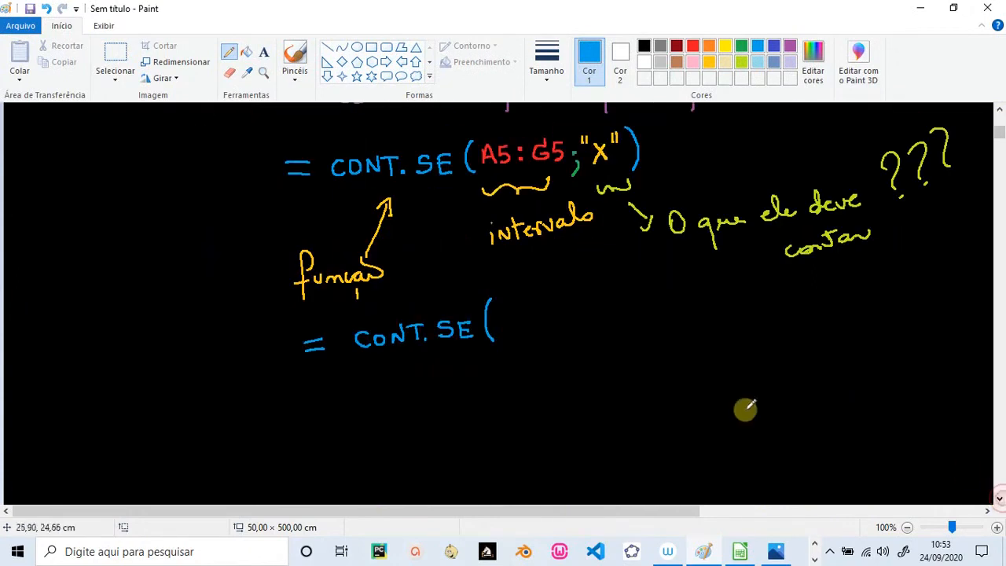
click(693, 46)
drag(506, 306, 499, 326)
drag(505, 306, 510, 317)
drag(519, 307, 579, 300)
click(539, 309)
click(539, 322)
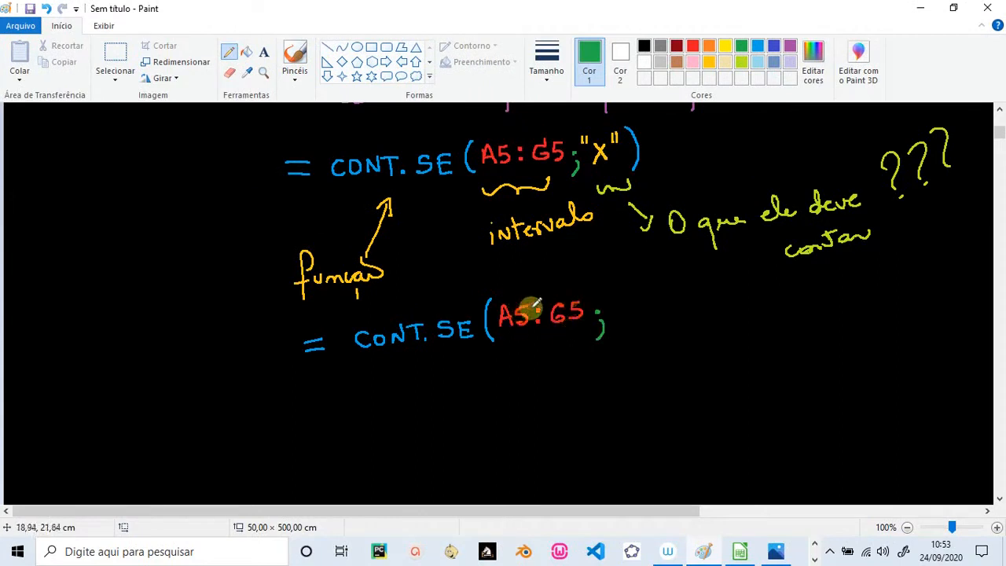
click(708, 45)
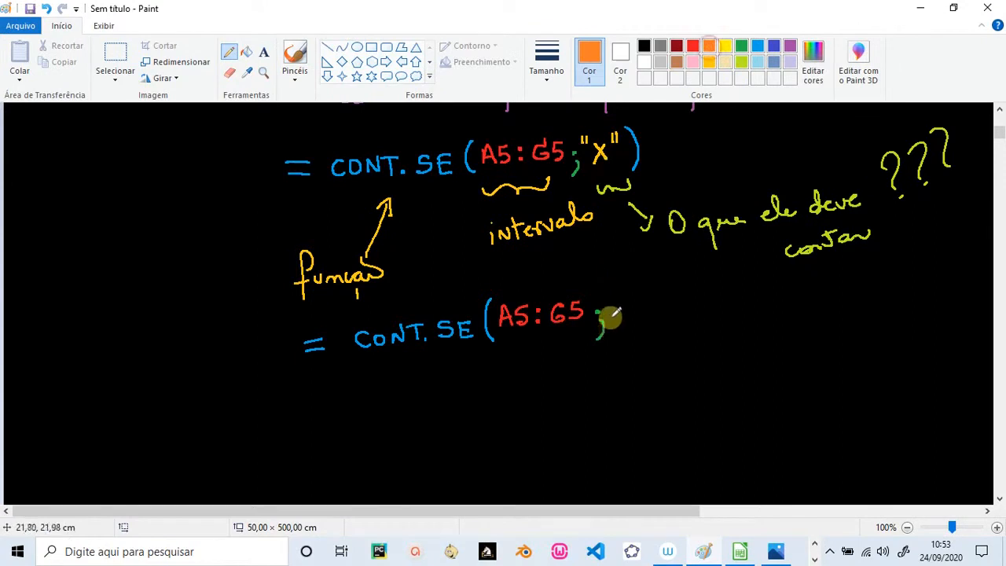
mouse_move(622, 311)
mouse_down()
mouse_move(633, 322)
mouse_move(644, 294)
mouse_move(662, 334)
mouse_up()
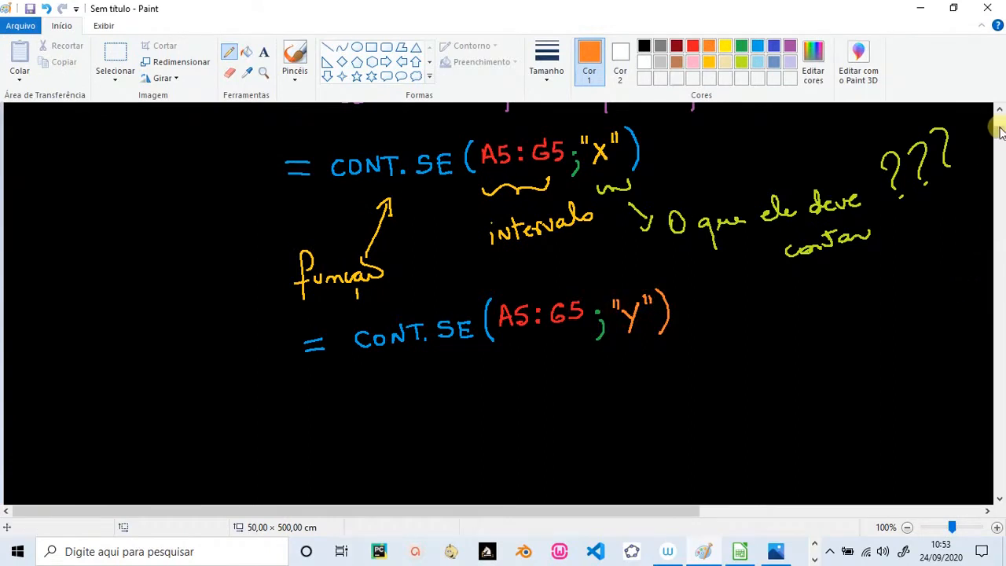
Handwrite "= CONT.SE" in purple below the second formula to start a third one
scroll(999, 126, up, 5)
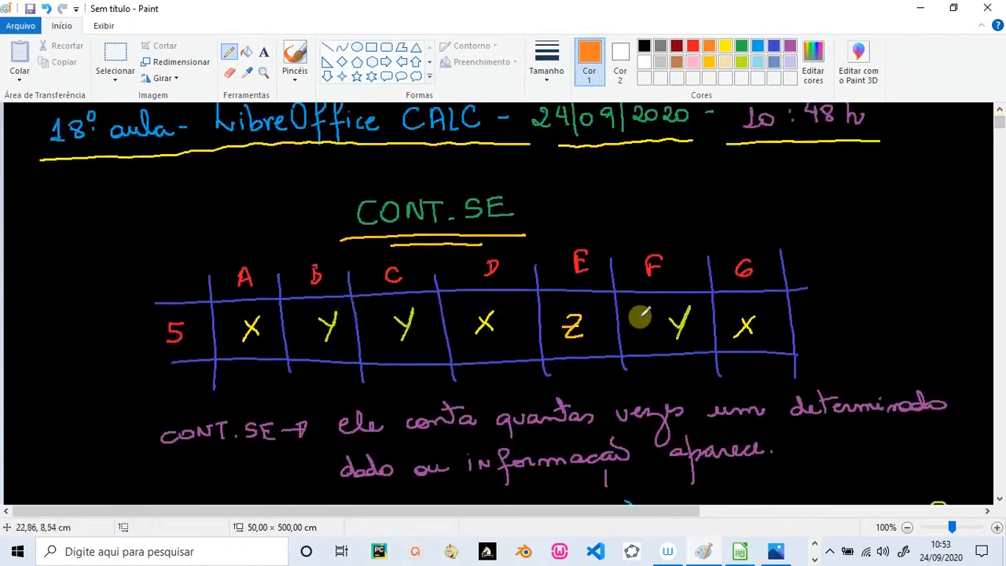
click(998, 500)
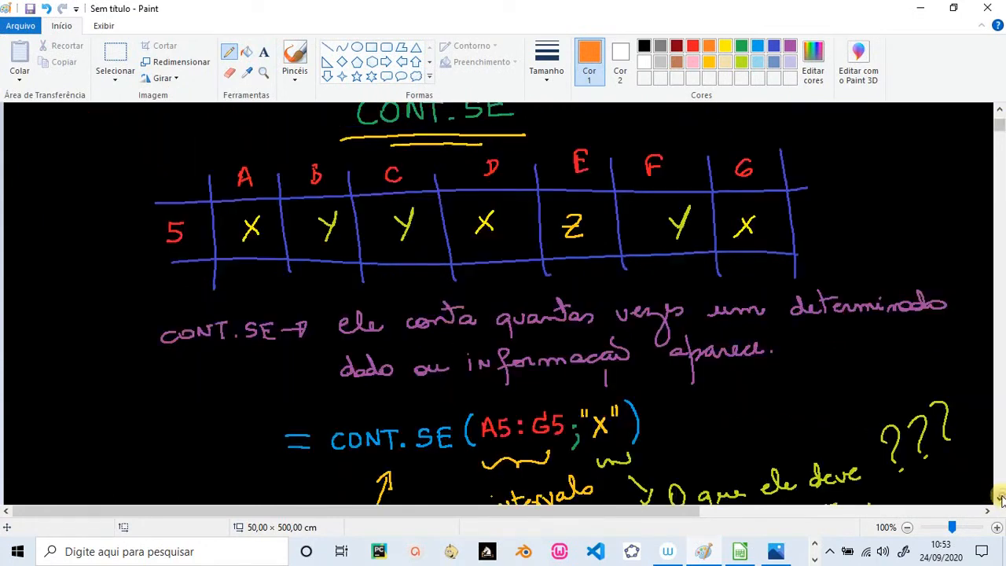
click(998, 498)
click(998, 498)
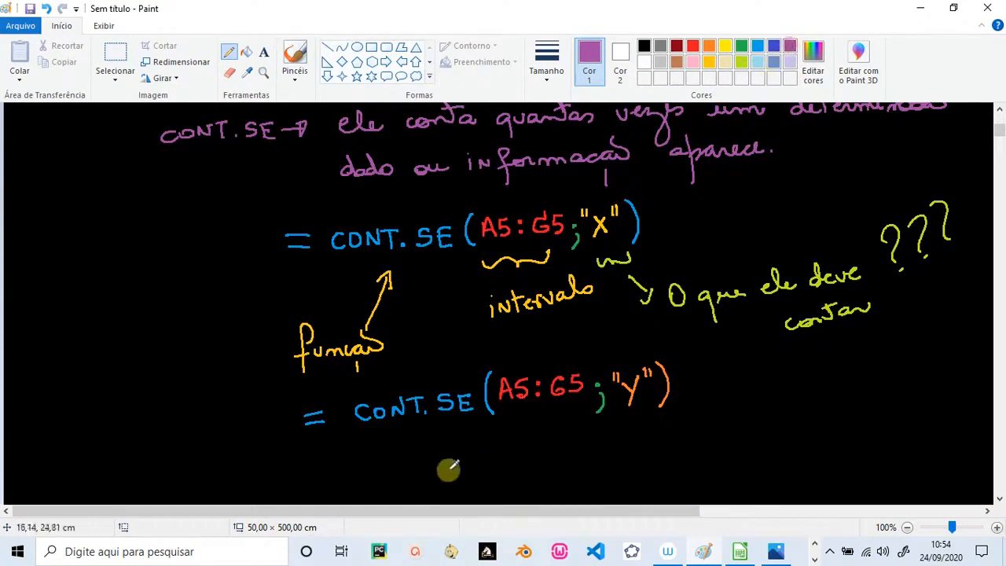
mouse_move(335, 481)
mouse_down()
mouse_move(440, 467)
mouse_move(464, 449)
mouse_move(475, 468)
mouse_up()
drag(474, 453, 485, 460)
drag(475, 469, 488, 469)
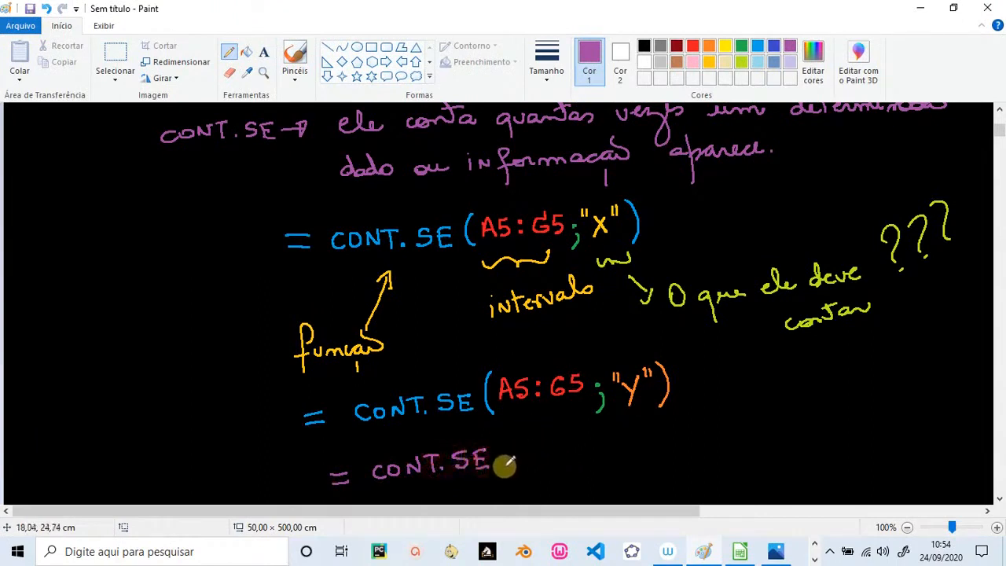
Complete the third formula with "(A5:G5;" in purple and "Z" in quotation marks with a closing parenthesis in blue
mouse_move(508, 442)
mouse_down()
mouse_move(506, 470)
mouse_move(528, 448)
mouse_move(563, 447)
mouse_move(568, 437)
mouse_move(558, 443)
mouse_move(581, 439)
mouse_move(601, 466)
mouse_up()
click(603, 448)
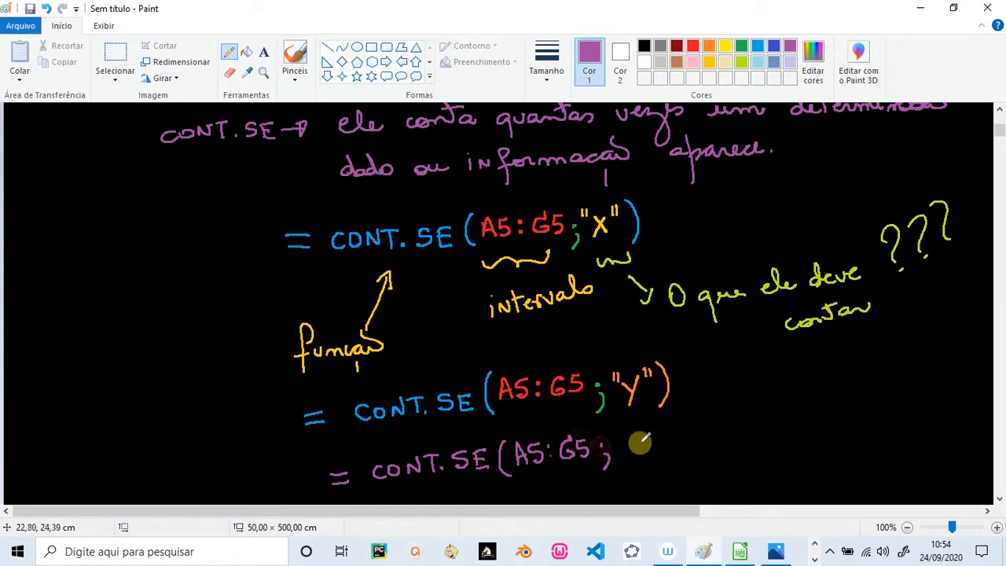
click(756, 45)
mouse_move(616, 432)
mouse_down()
mouse_move(650, 456)
mouse_move(652, 435)
mouse_up()
drag(657, 426, 672, 461)
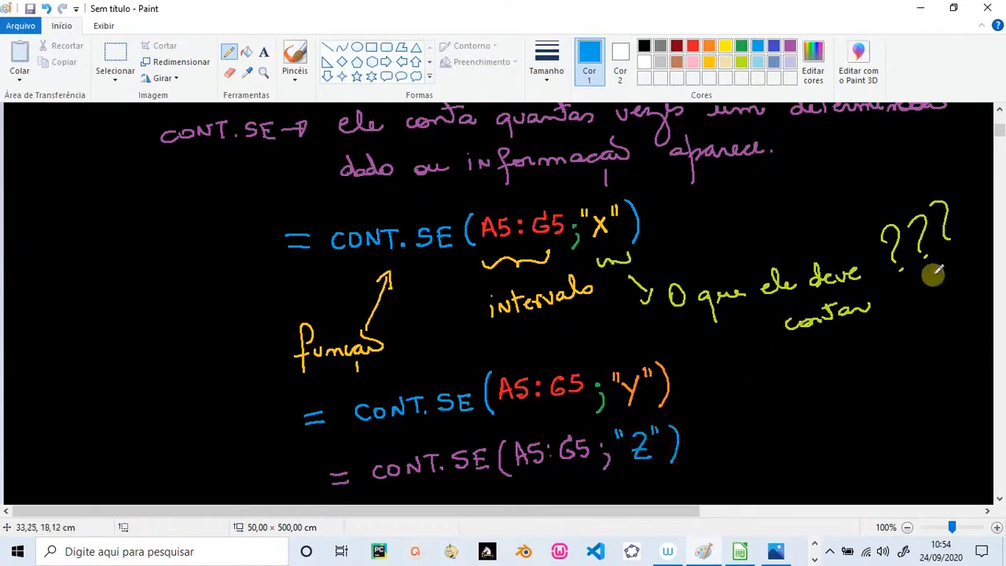
Return to the top of the canvas and switch to the blank LibreOffice Calc spreadsheet
drag(1000, 133, 1000, 126)
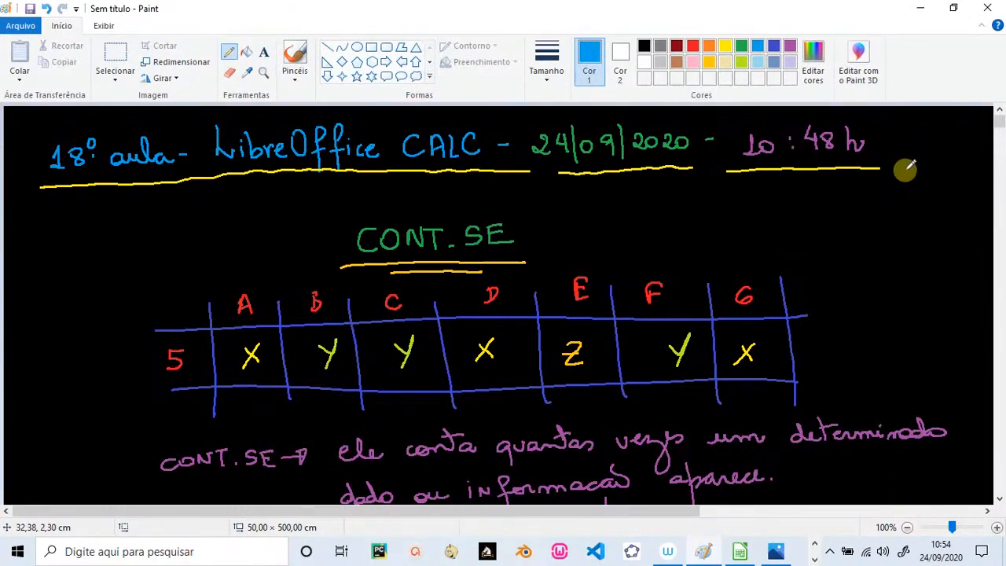
key(alt+Tab)
key(alt+Tab)
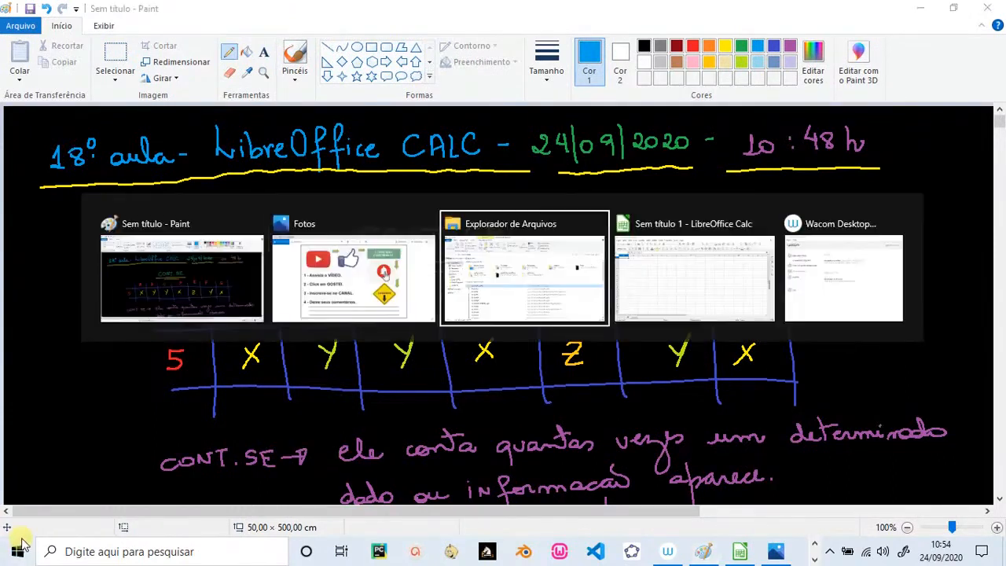
key(alt+Tab)
key(alt+Tab)
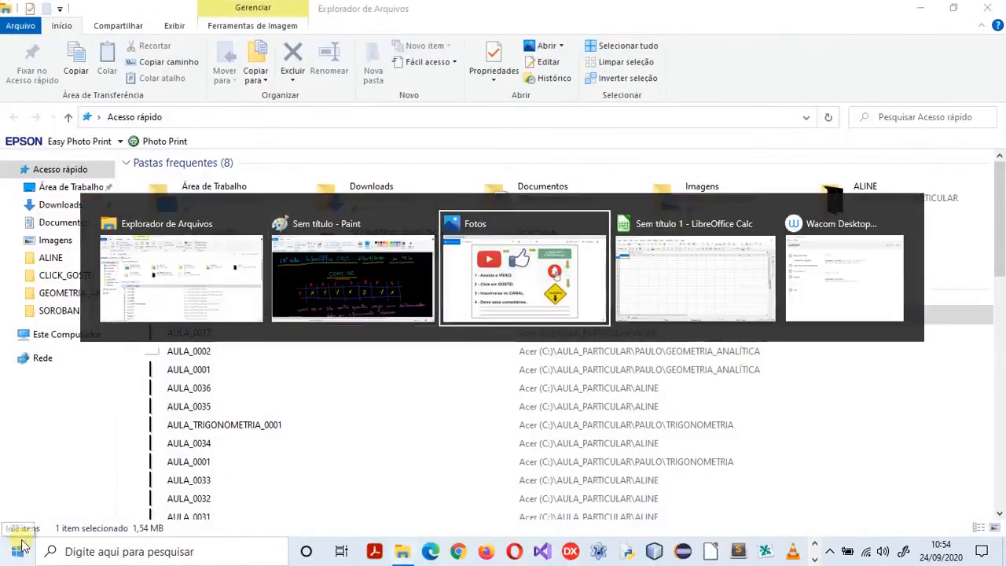
key(alt+Tab)
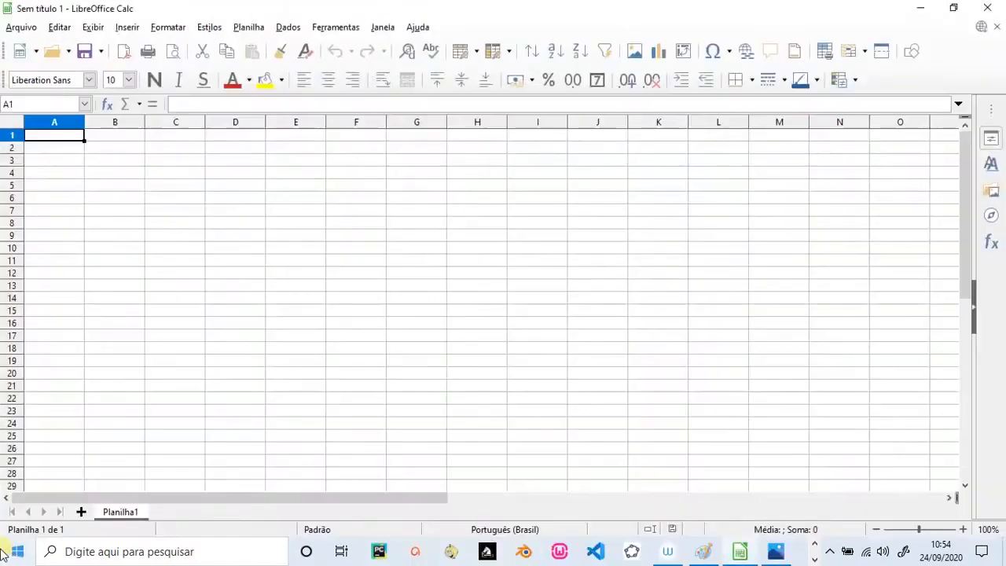
Widen all columns and heighten all rows of the sheet, and centre every cell horizontally and vertically
click(13, 124)
drag(84, 124, 107, 128)
drag(11, 141, 12, 155)
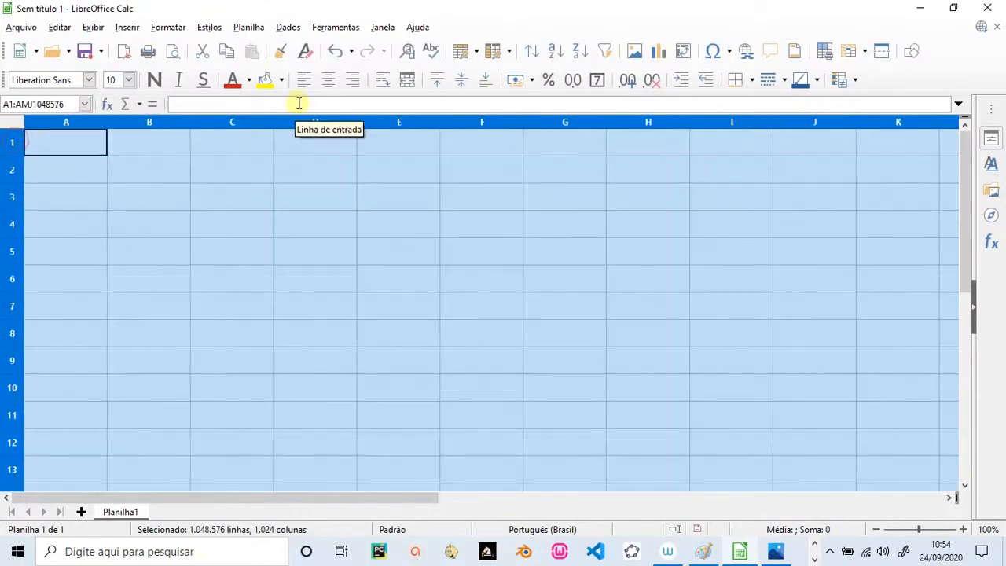
click(463, 80)
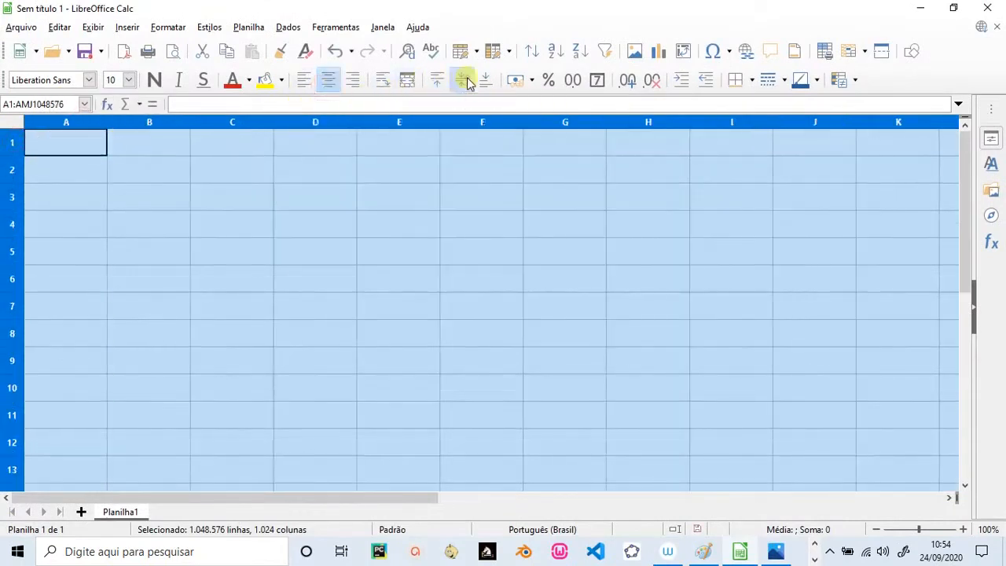
Set the font of all cells to Tahoma at size 12
click(81, 82)
text(Tahoma)
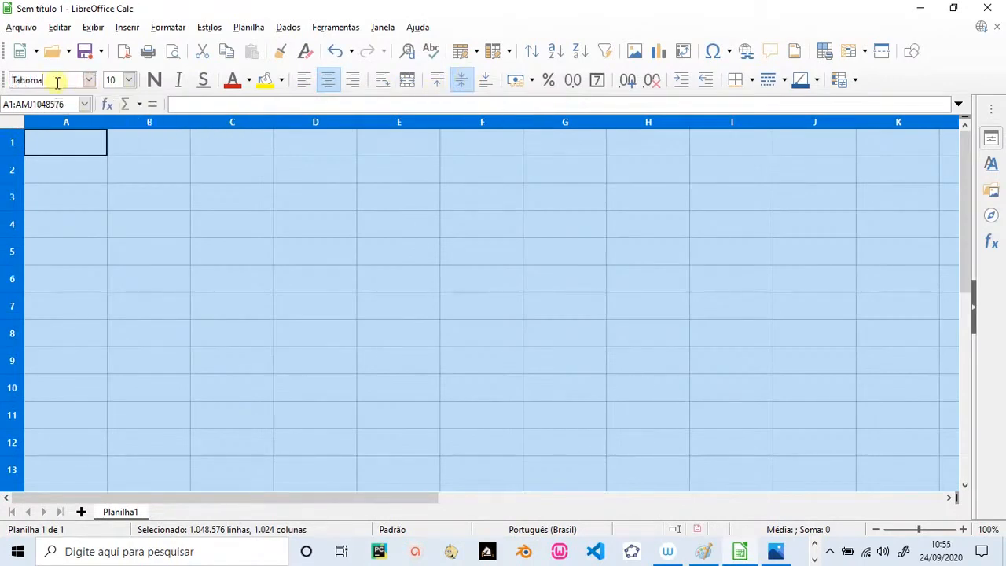
click(132, 79)
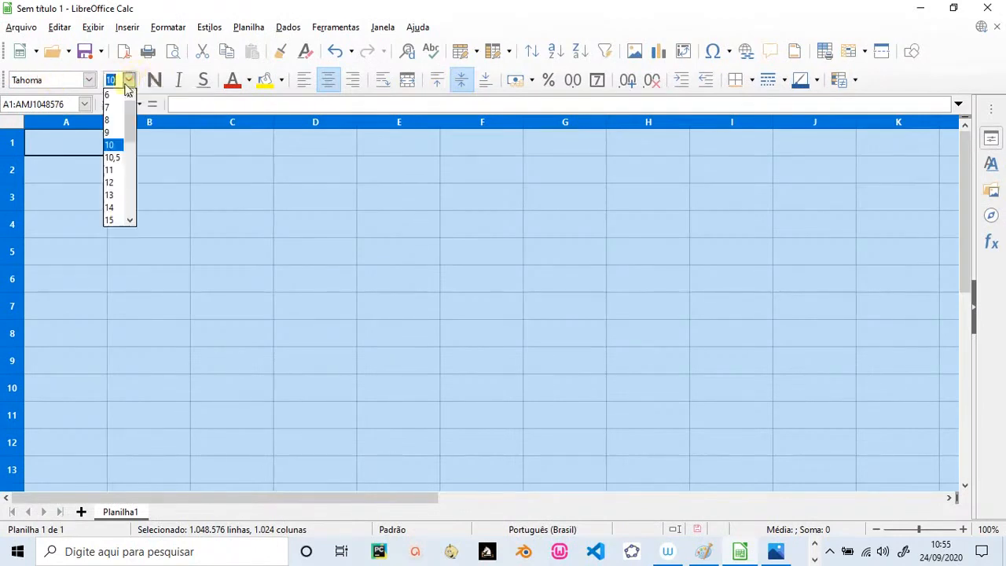
click(115, 181)
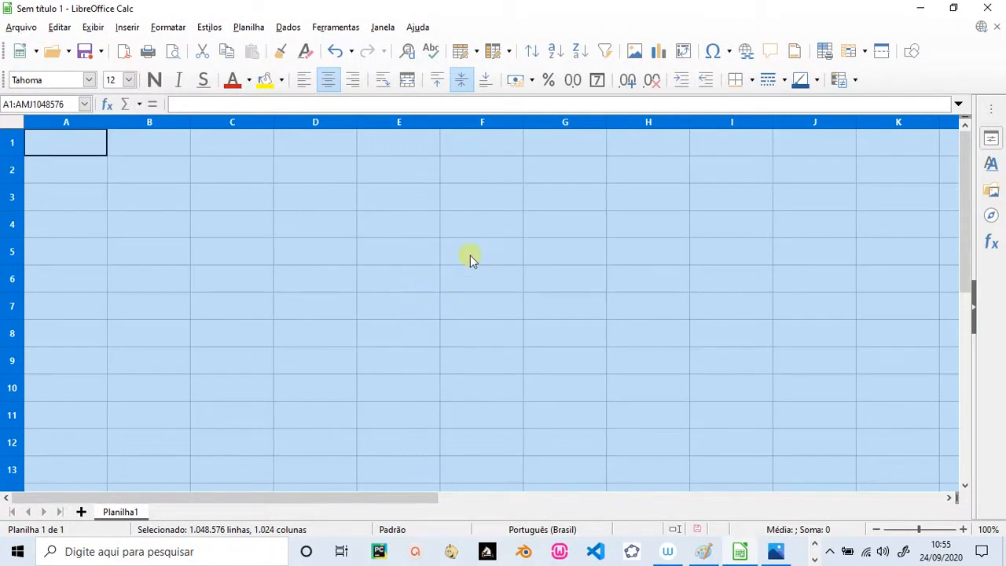
Enter the title "Lanchonete do Pedro" in cell B2 and align it to the left
click(147, 169)
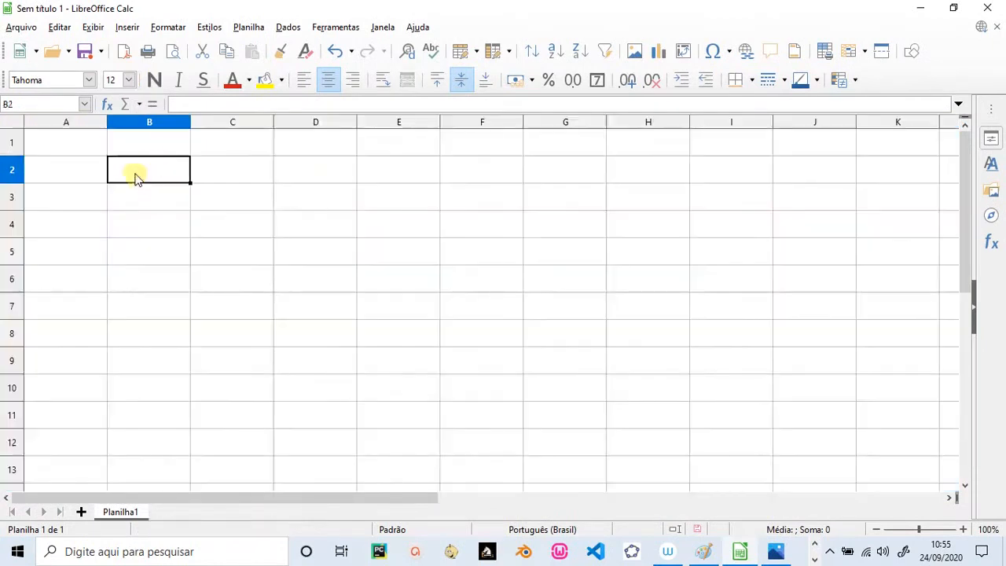
text(Lan)
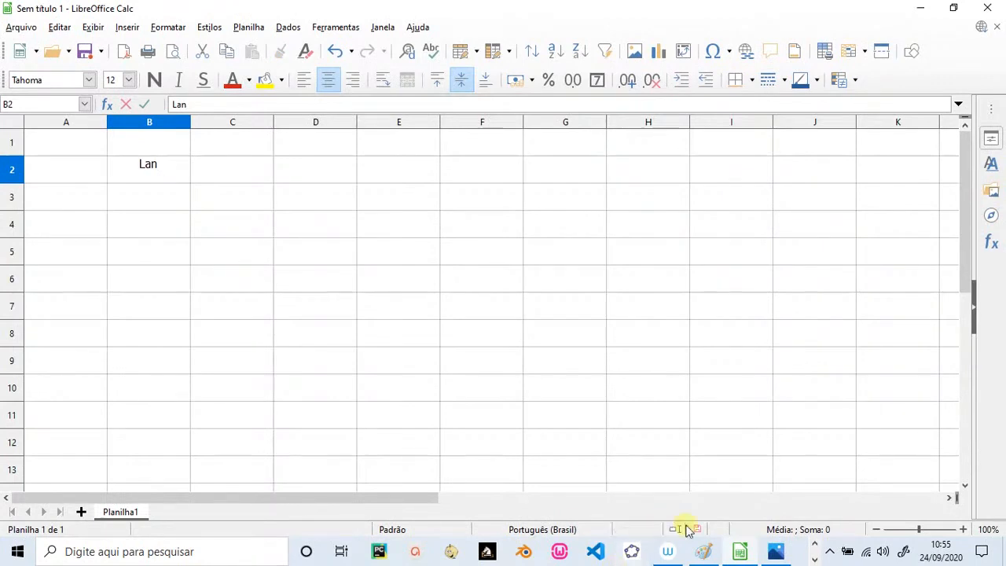
text(chonete)
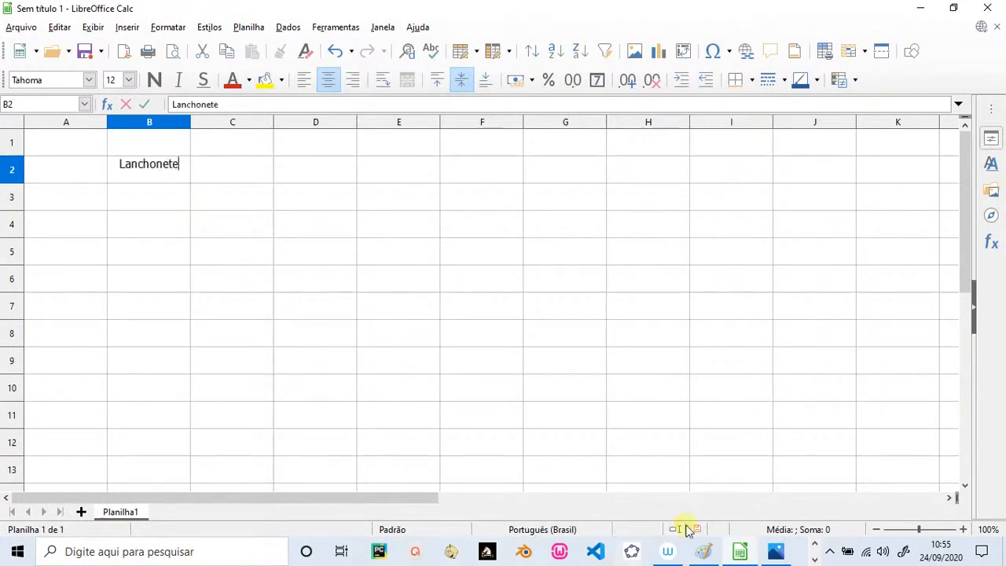
text( do Pedro)
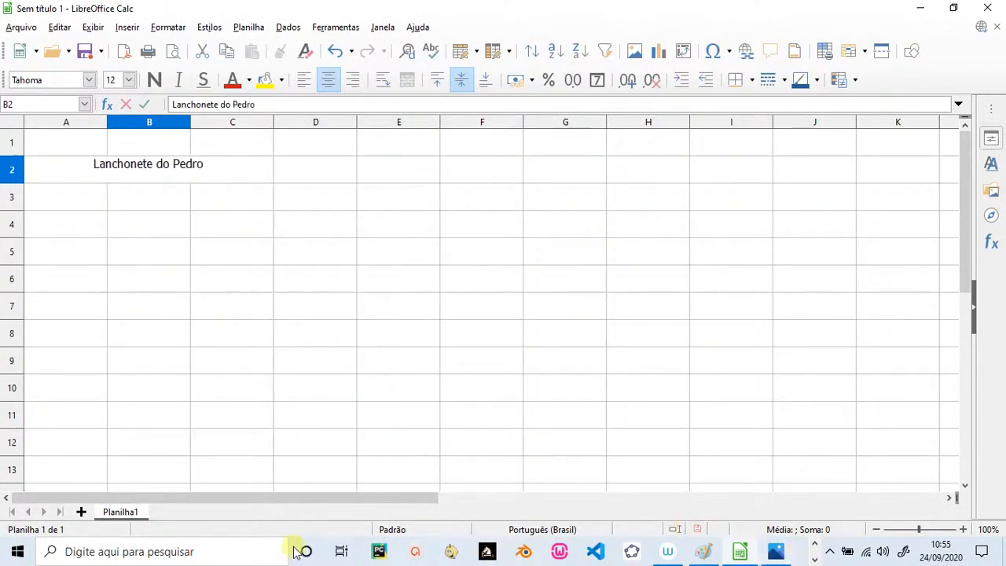
click(251, 205)
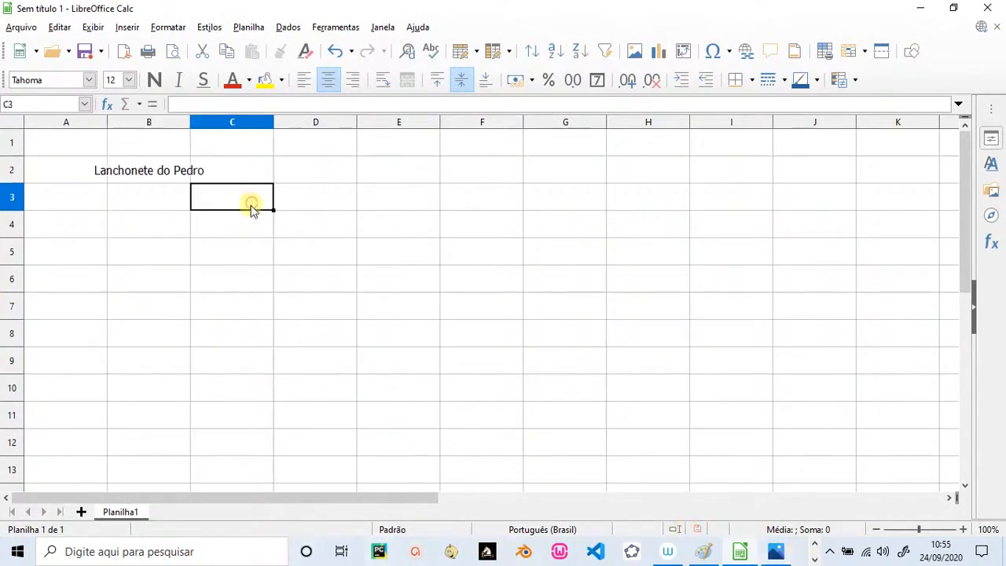
click(144, 172)
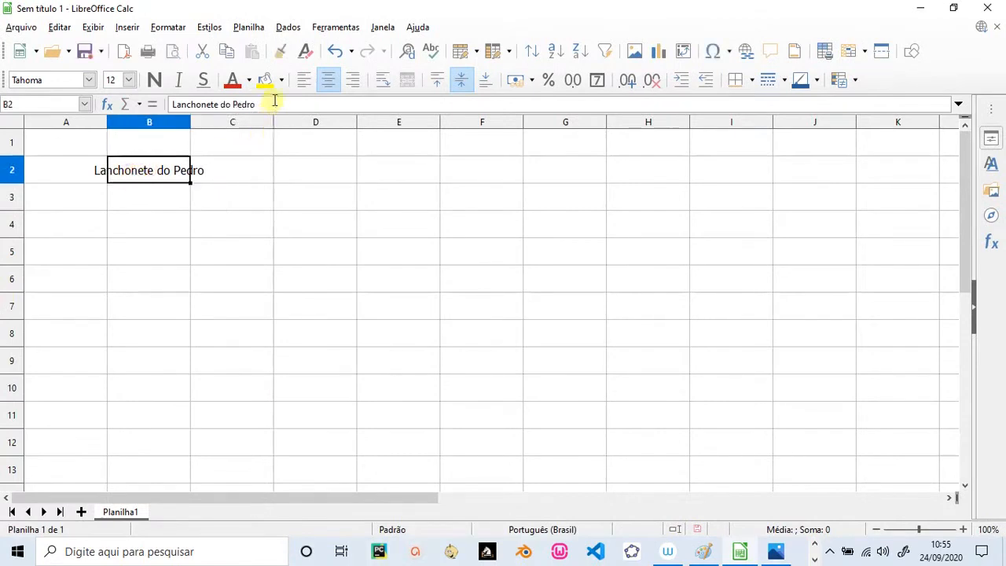
click(303, 79)
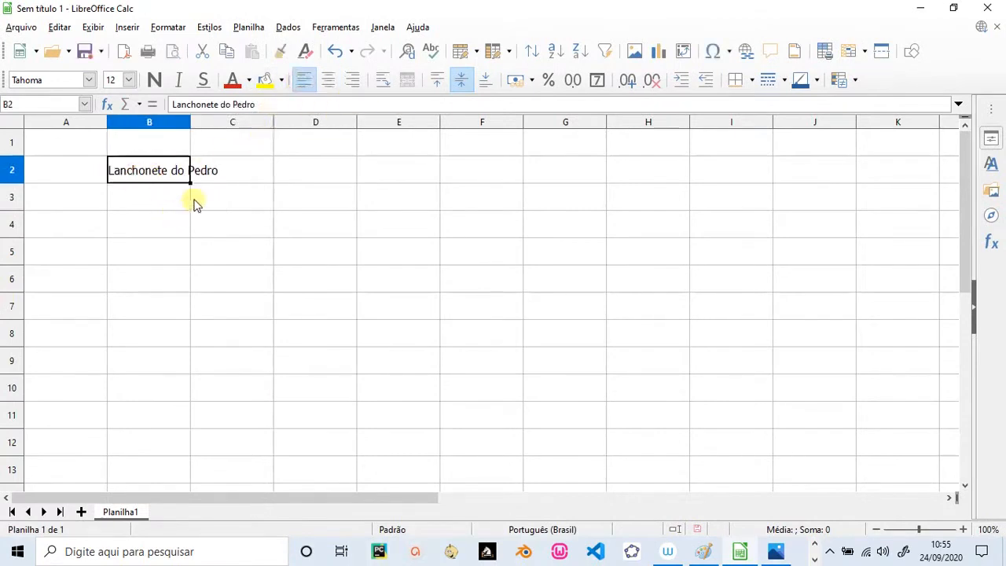
Enter the label "1º semana" in cell B4 and widen column B slightly
click(132, 224)
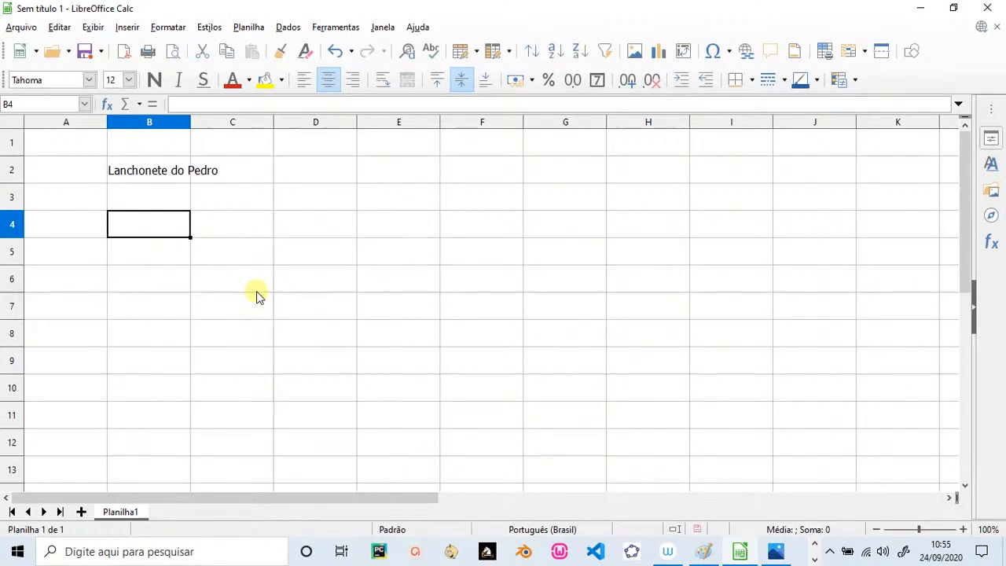
text(1)
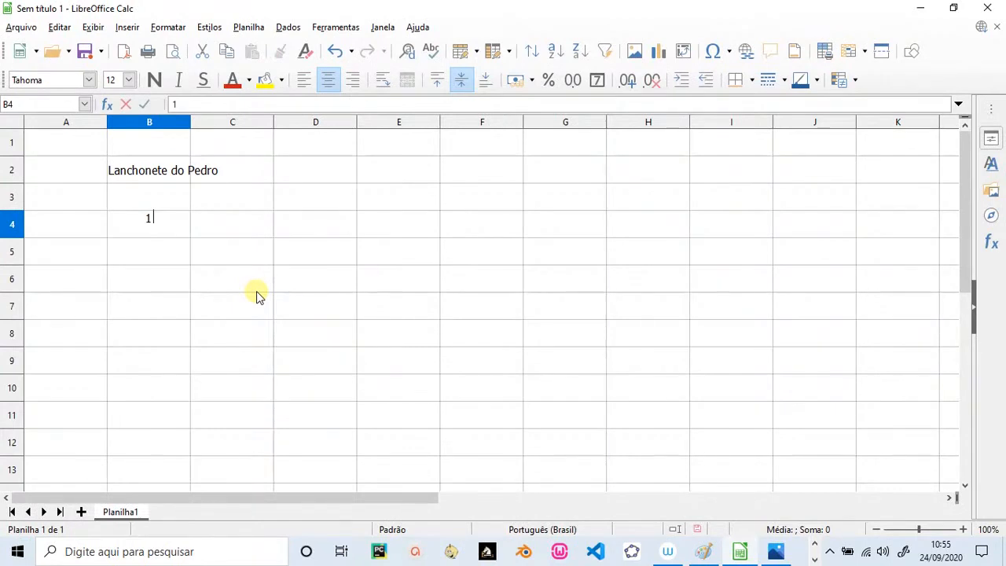
text(º)
click(294, 277)
click(165, 226)
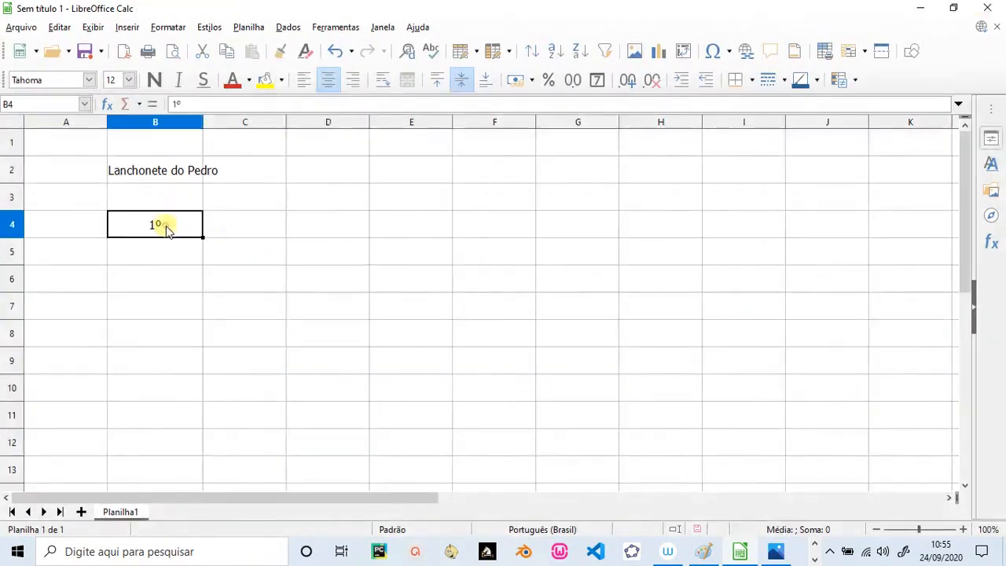
double_click(166, 227)
click(172, 226)
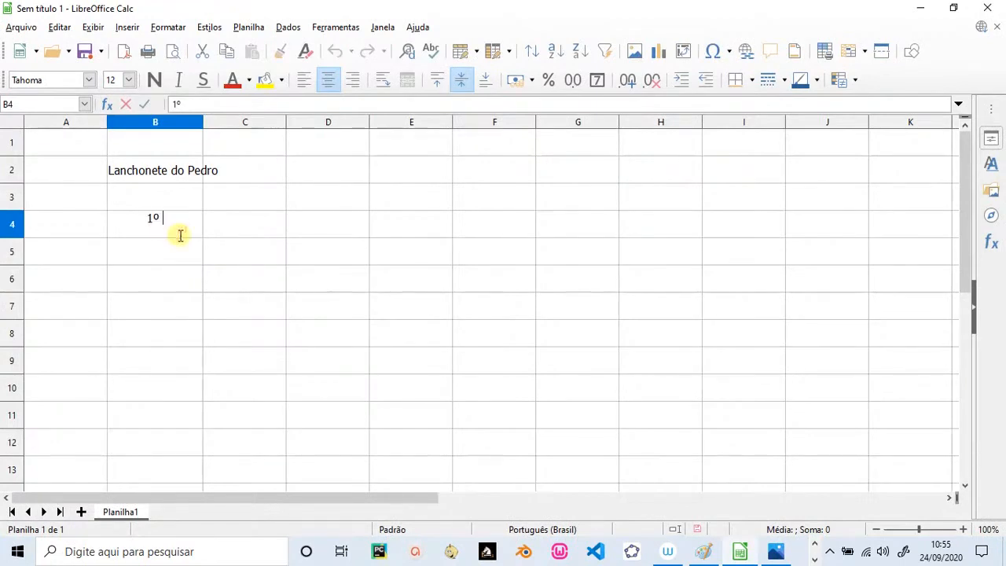
text(semana)
click(146, 298)
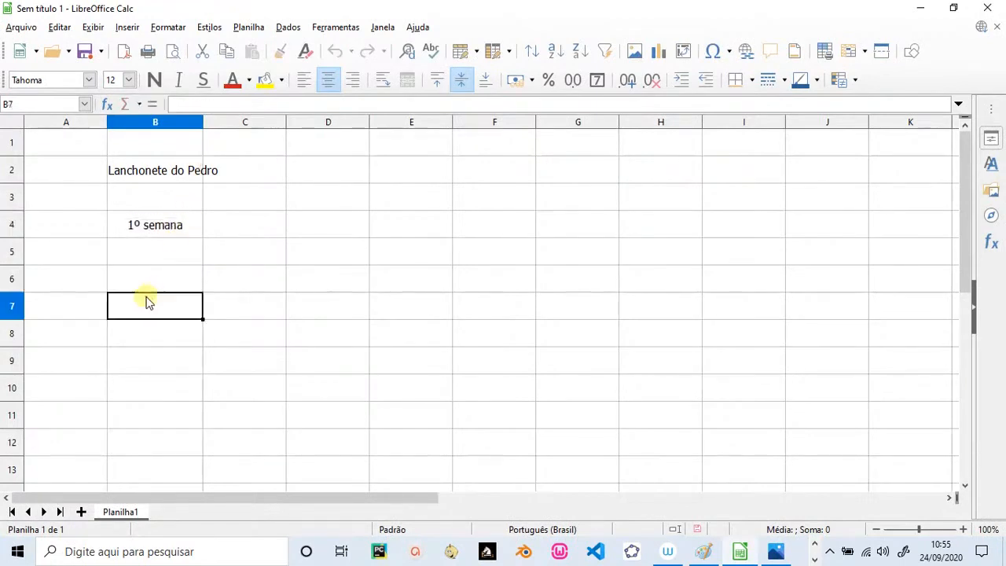
Autofill the week label from B4 down to B7, producing "2º semana" through "4º semana"
click(181, 225)
drag(199, 240, 188, 321)
click(194, 230)
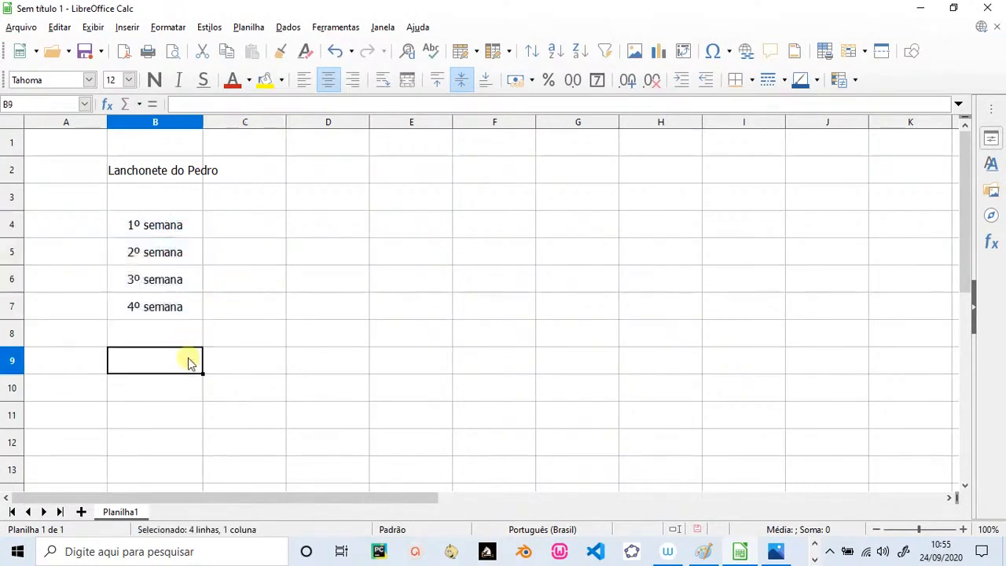
Enter "bauru" in C4 and "pedaço de pizza" in D4, widening column D to fit its text
click(307, 174)
click(246, 183)
click(230, 222)
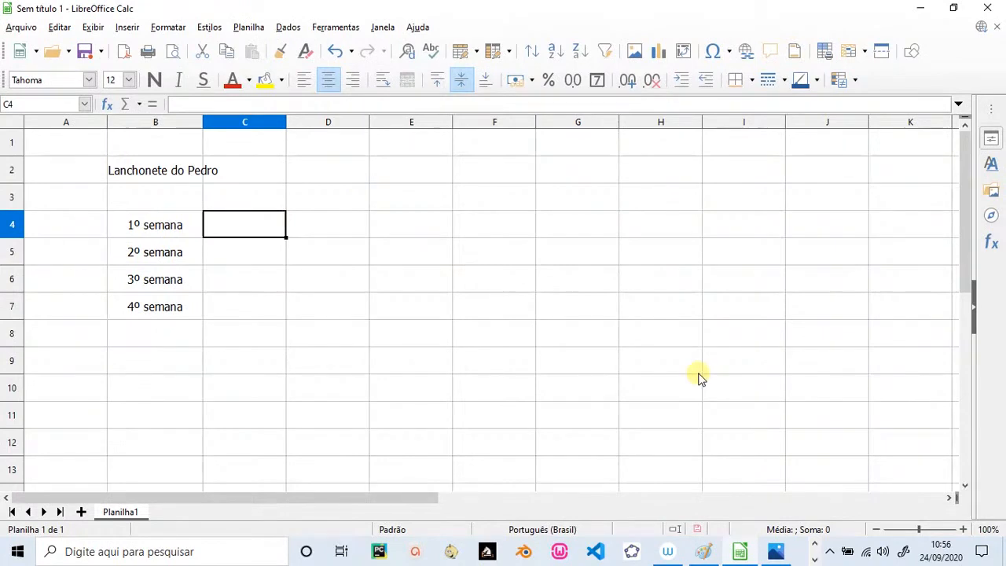
text(bauru)
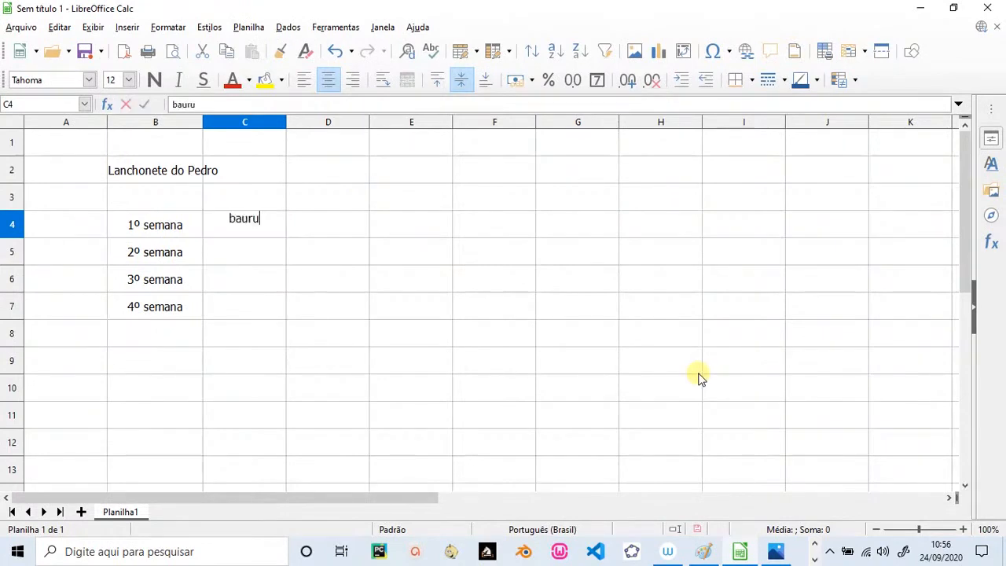
key(Tab)
text(p)
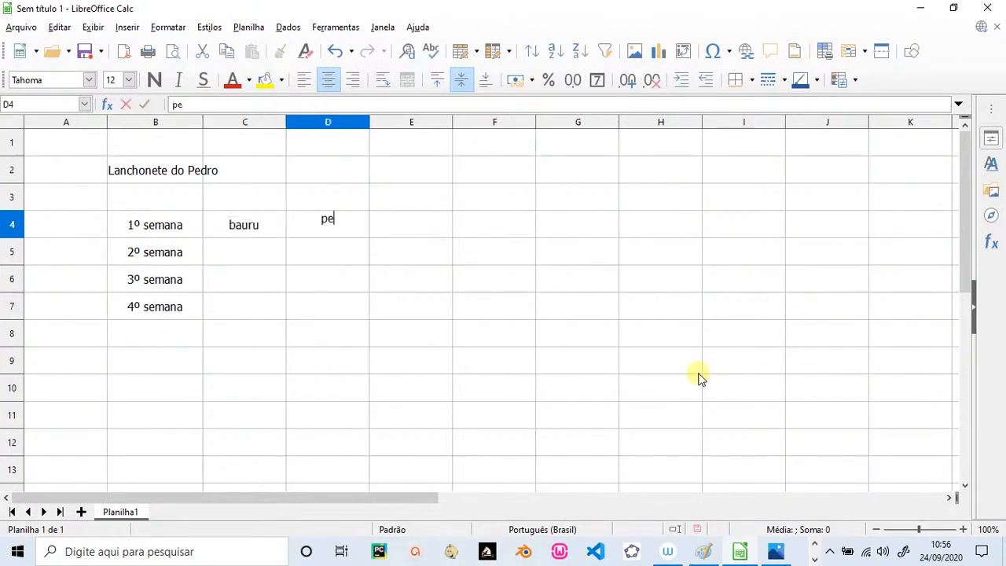
text(edaço de pizza)
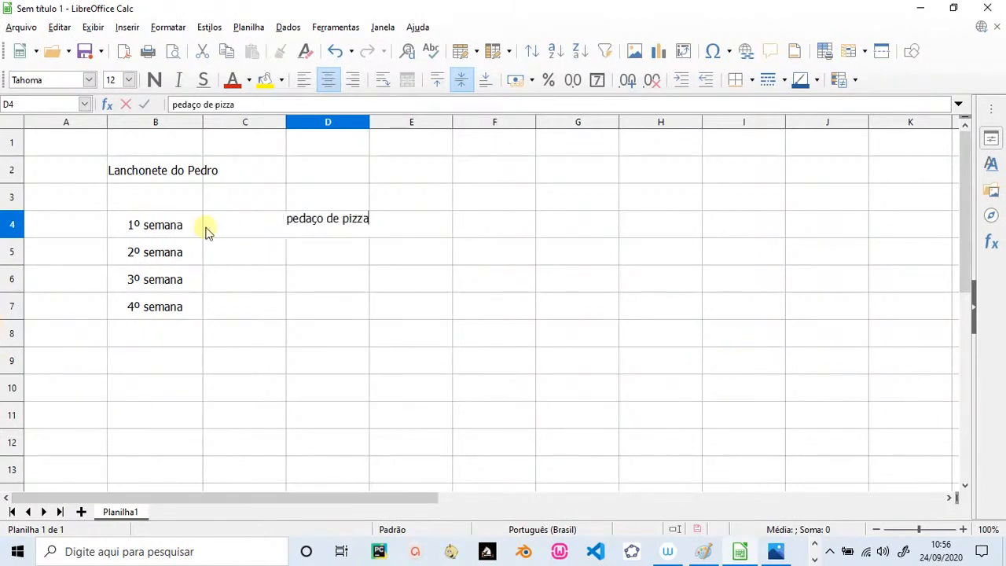
drag(306, 250, 370, 268)
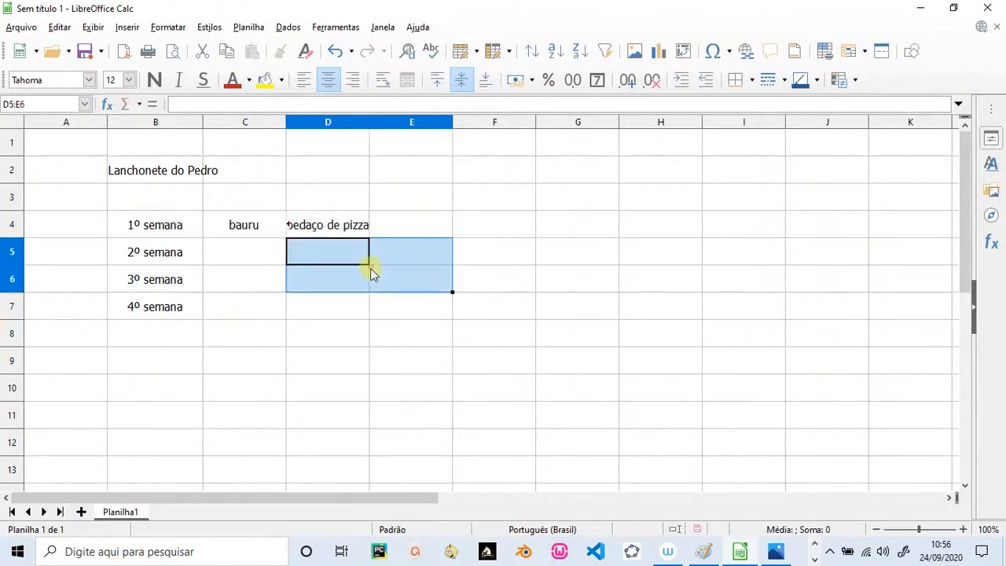
drag(368, 123, 389, 124)
click(359, 303)
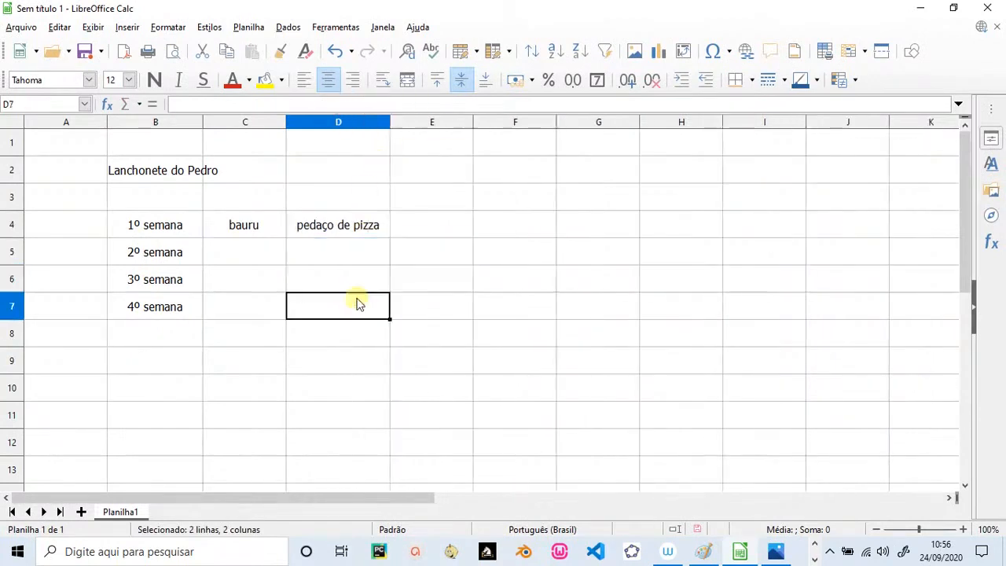
Enter "X-salada" in E4 and "cachorro quente" in F4, widening column F to fit its text
click(412, 225)
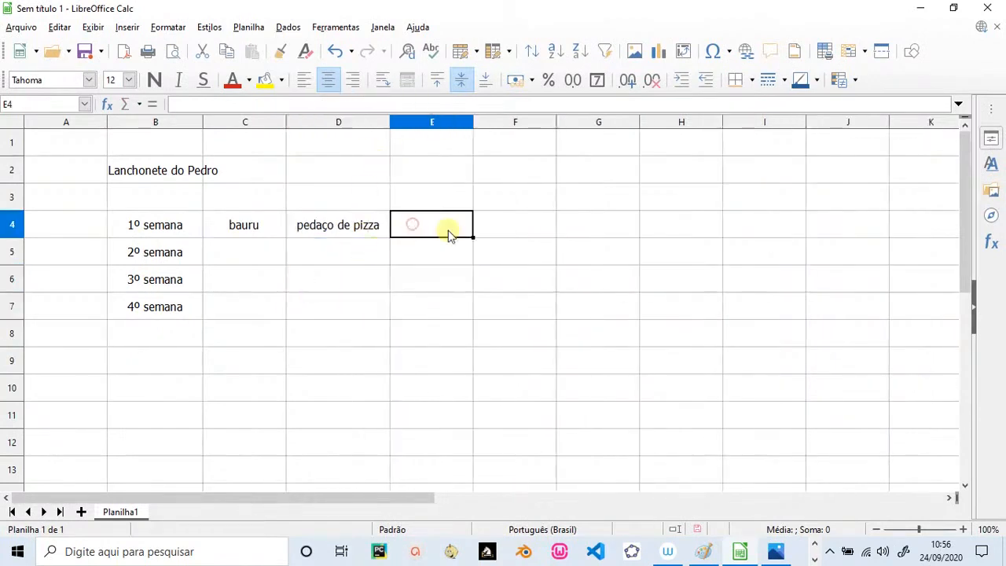
text(x-salada)
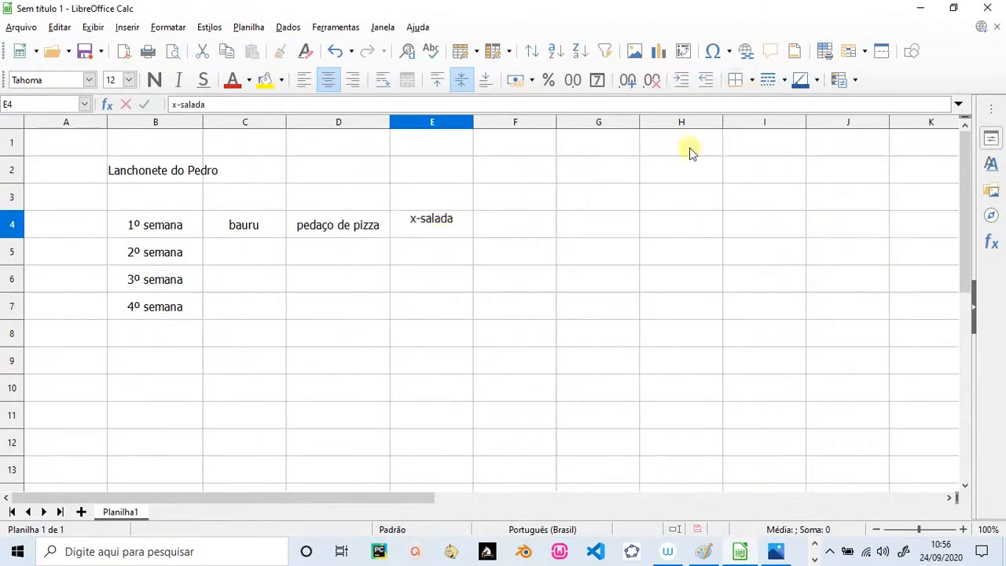
click(534, 225)
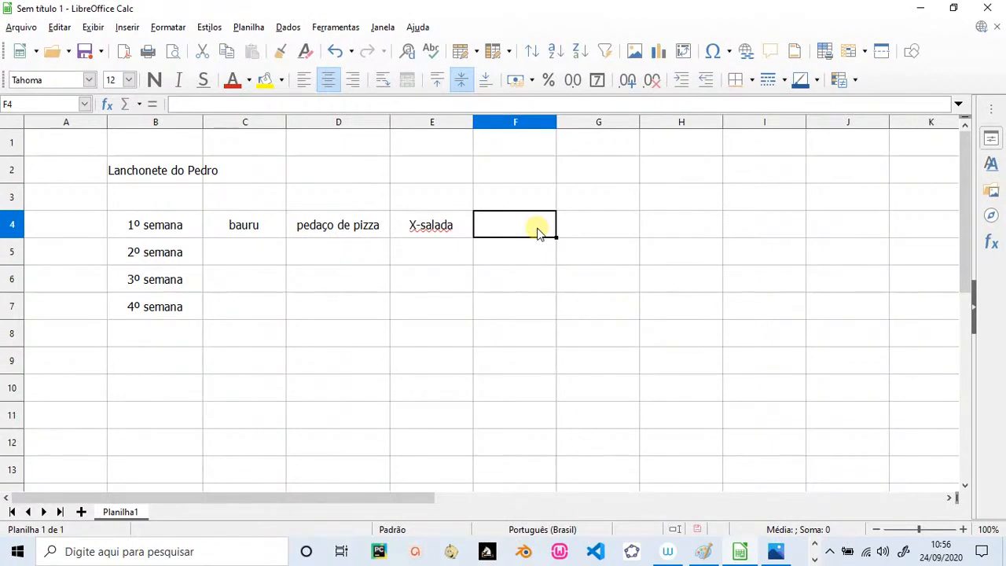
text(cac)
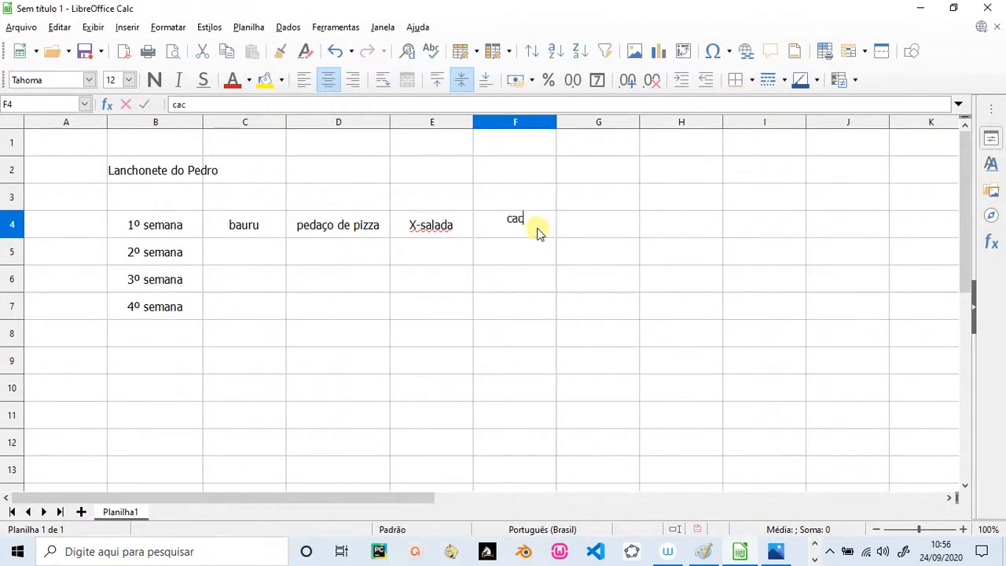
text(horro quente)
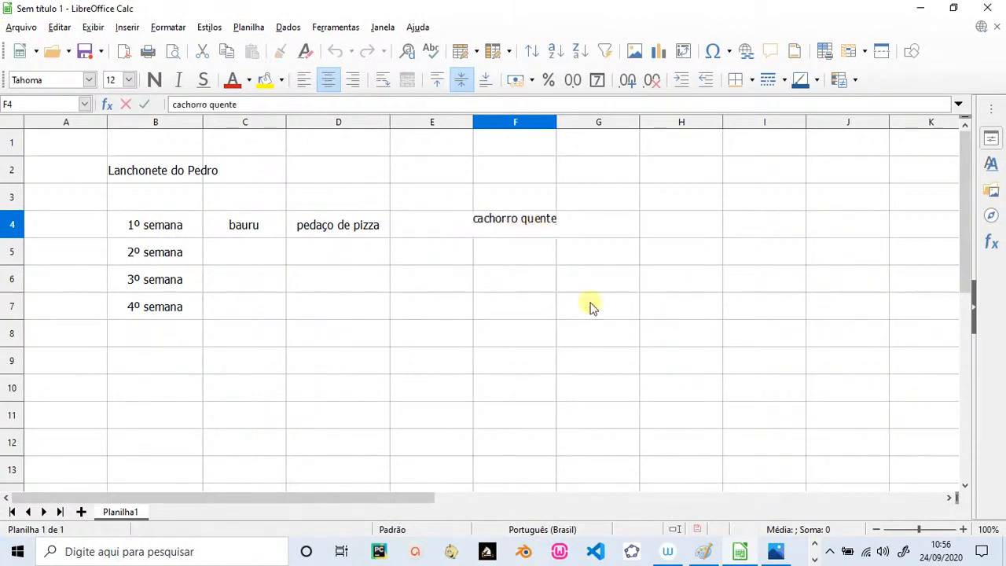
drag(531, 283, 531, 307)
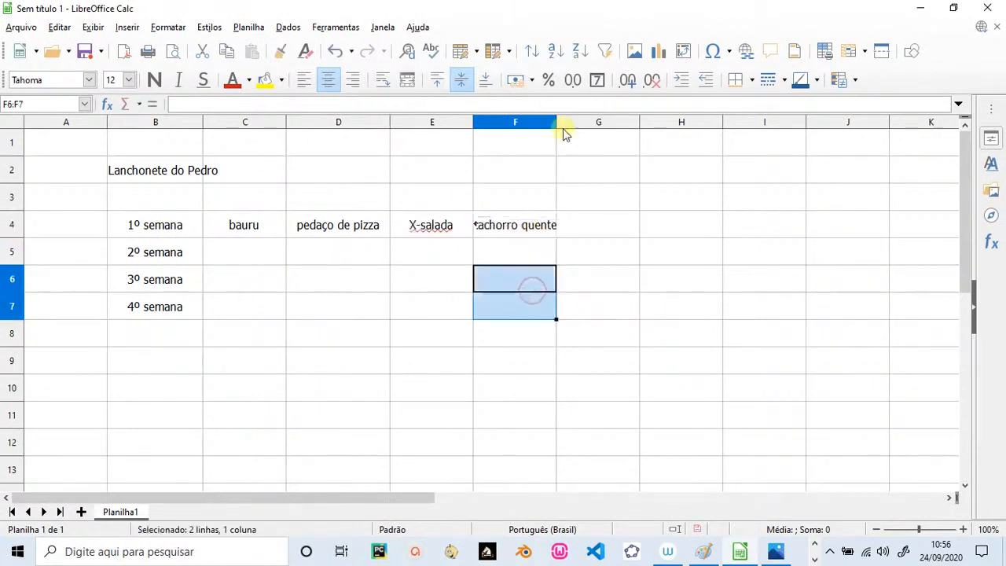
drag(556, 121, 577, 120)
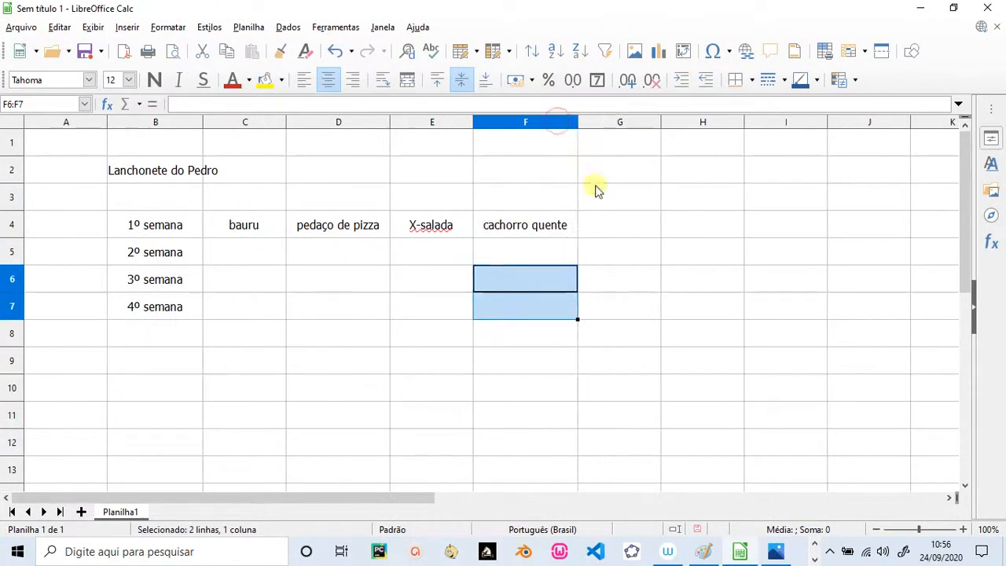
Enter "americano" in cell G4 and select the neighbouring cell H4
click(606, 223)
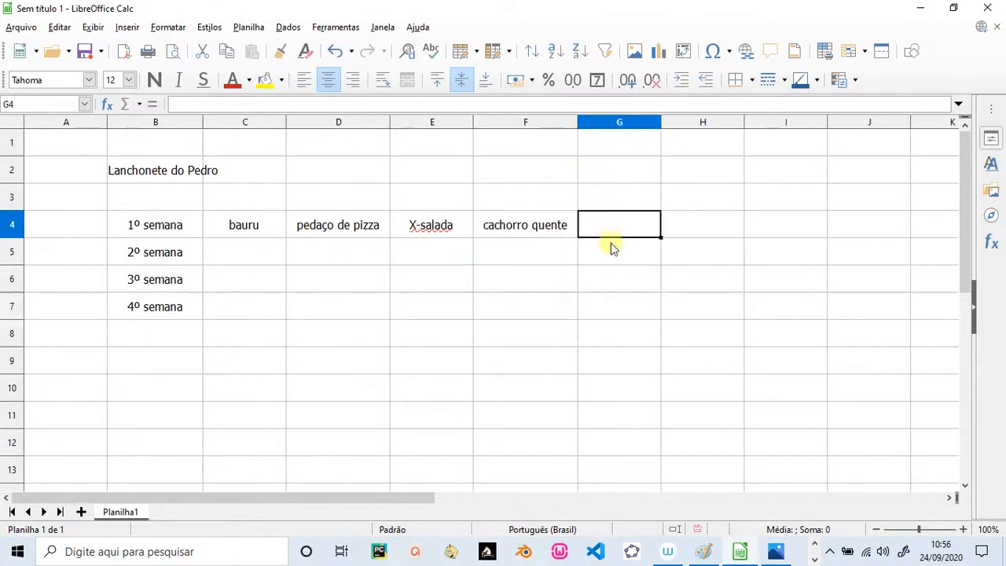
text(A)
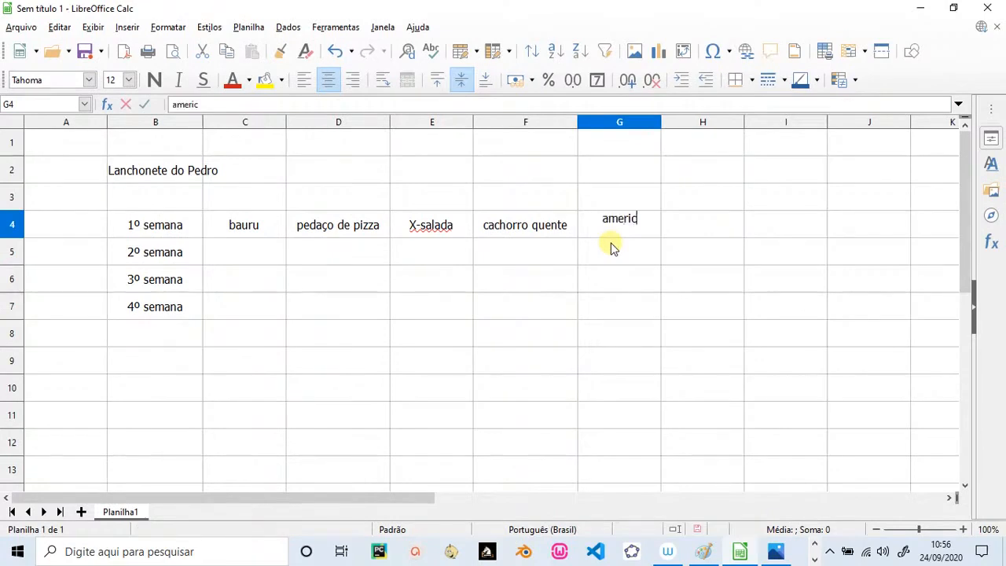
text(mericano)
key(Return)
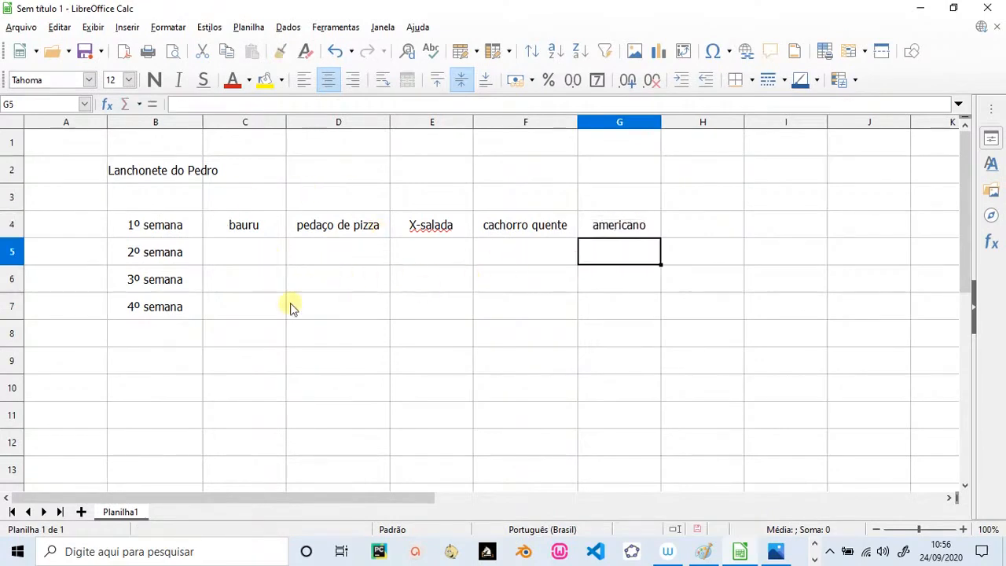
click(698, 224)
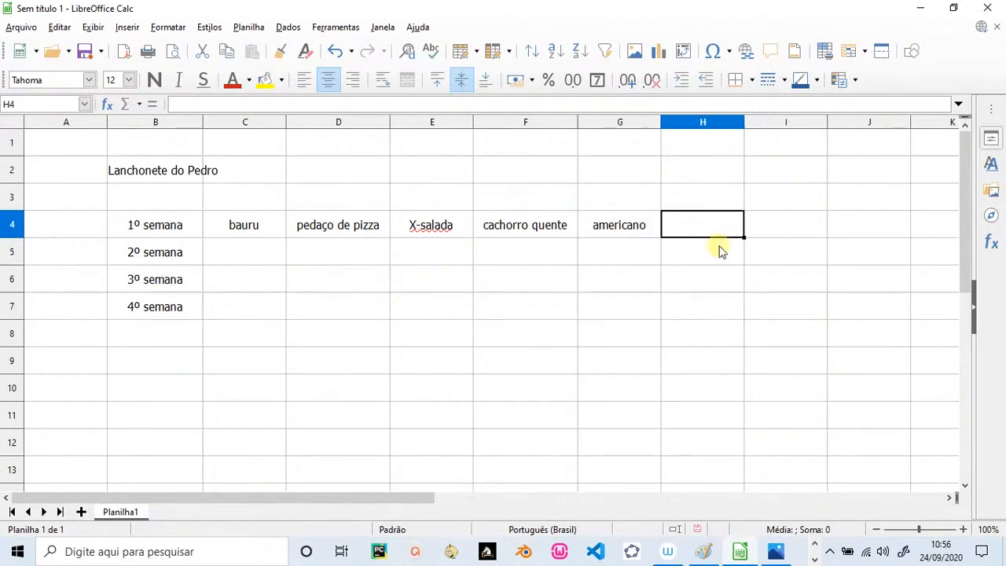
Enter "bauru" in cell H4 to complete the first week's row
text(bauru)
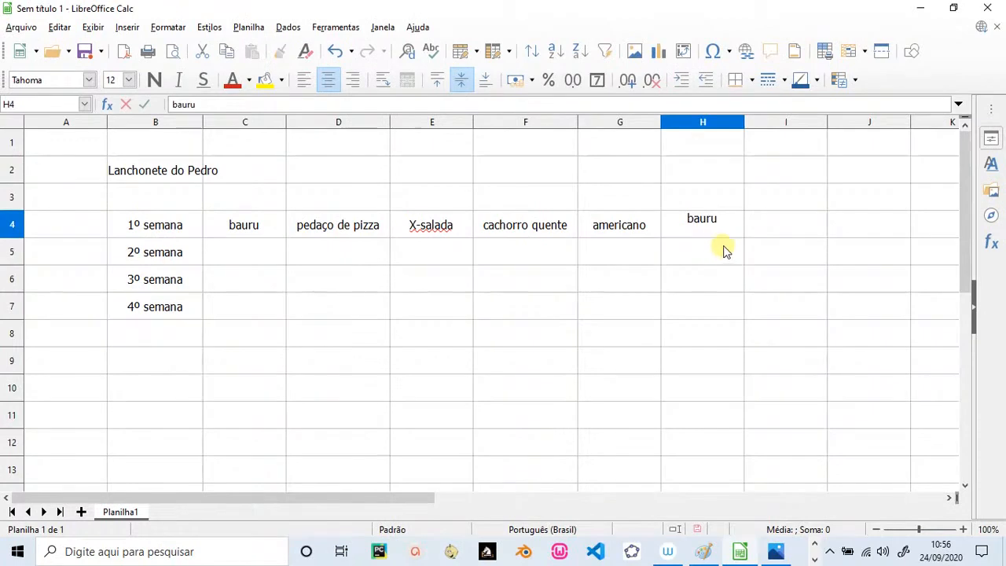
click(565, 333)
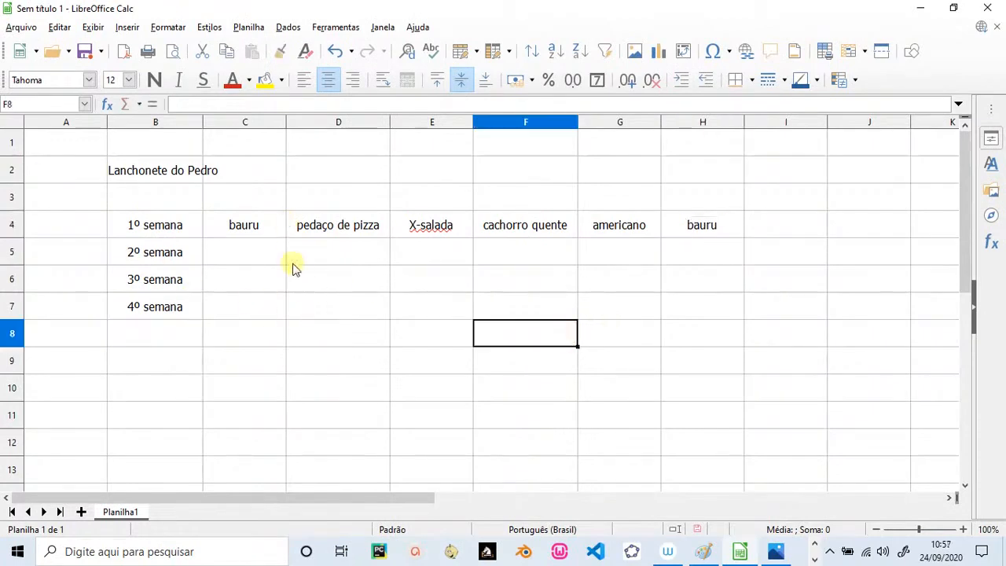
click(253, 234)
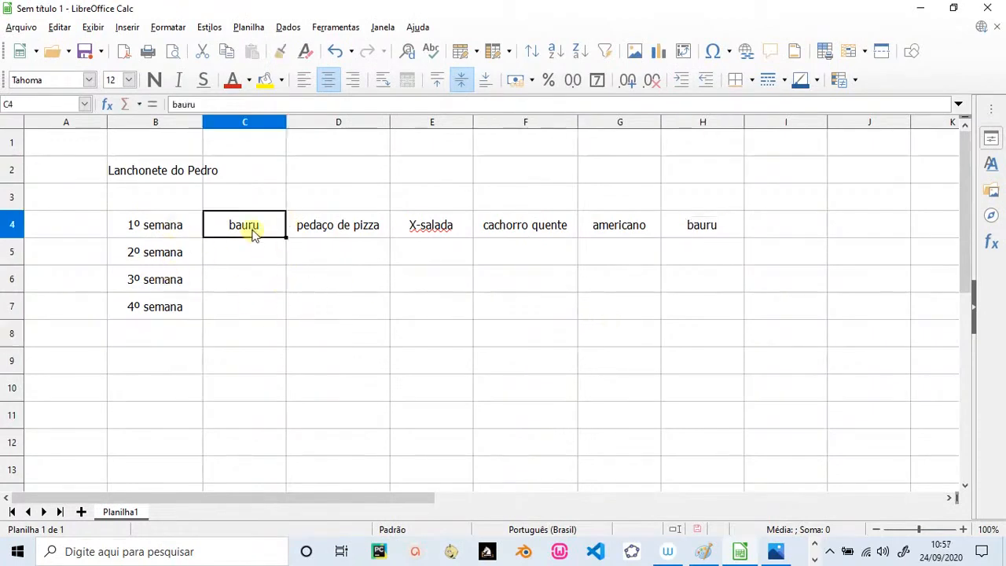
Copy "X-salada" from E4 into cells D6, F6 and G7
click(421, 235)
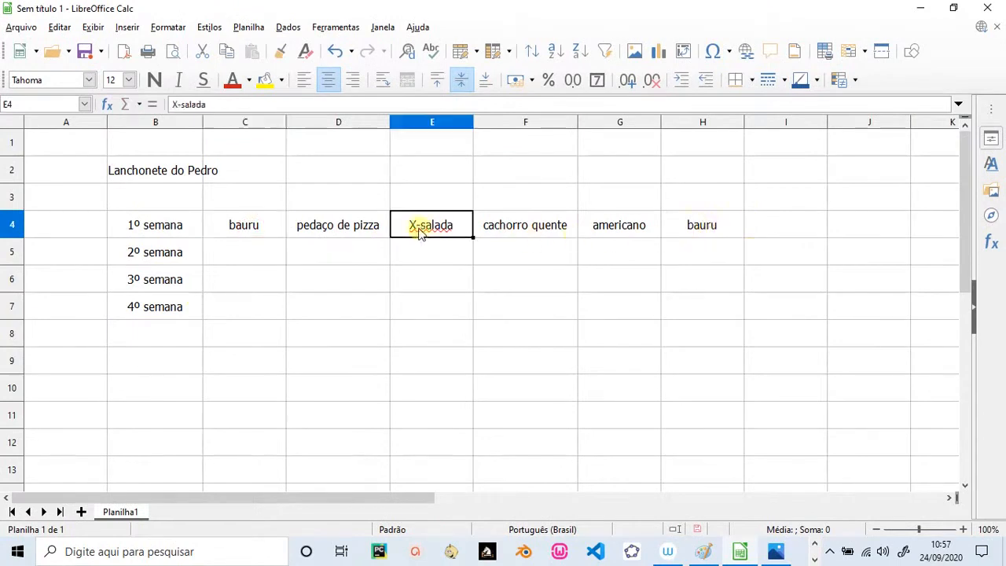
key(ctrl+c)
click(370, 274)
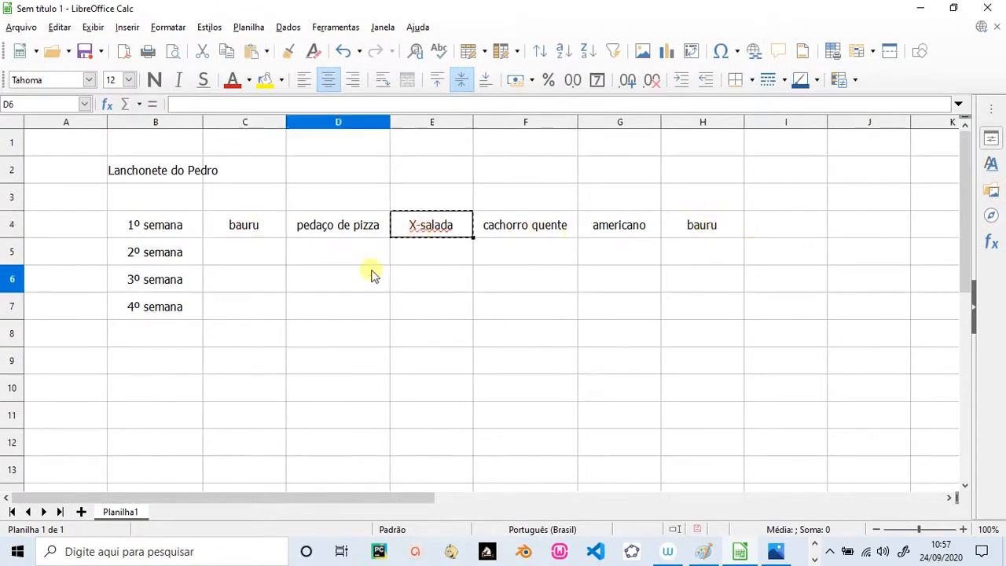
key(ctrl+v)
click(537, 288)
key(ctrl+v)
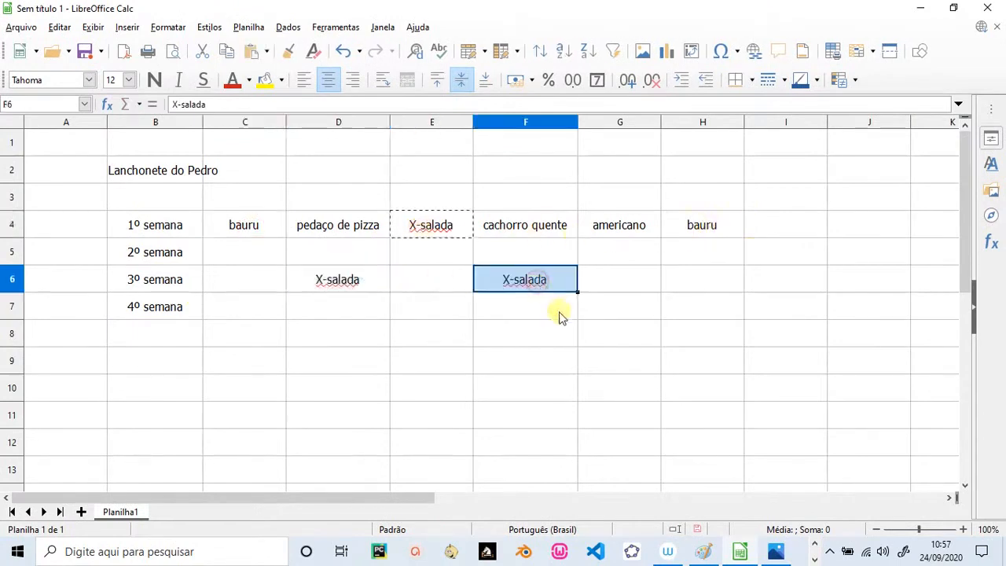
click(599, 310)
key(ctrl+v)
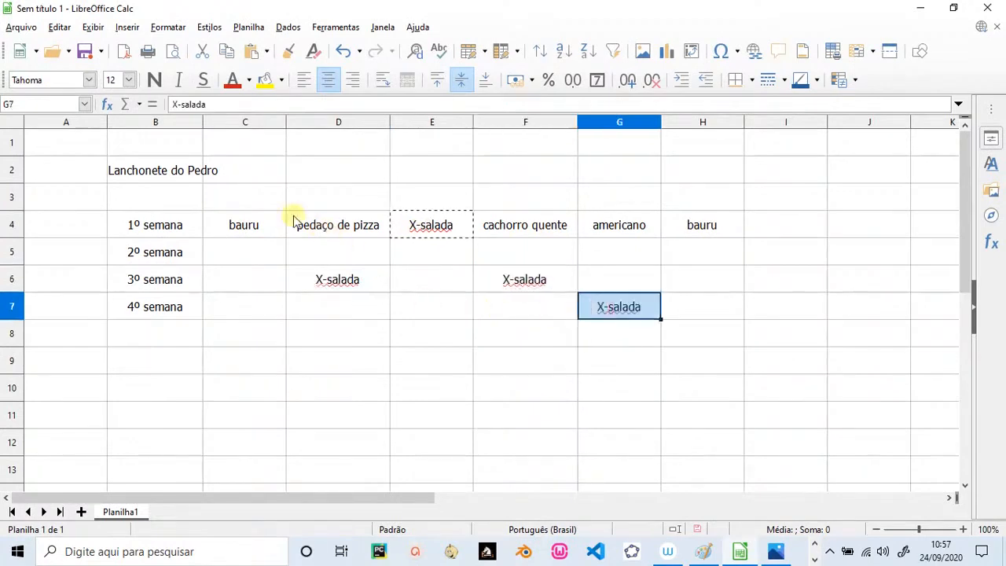
Copy "bauru" from C4 into C7 for the fourth week
click(250, 224)
key(ctrl+c)
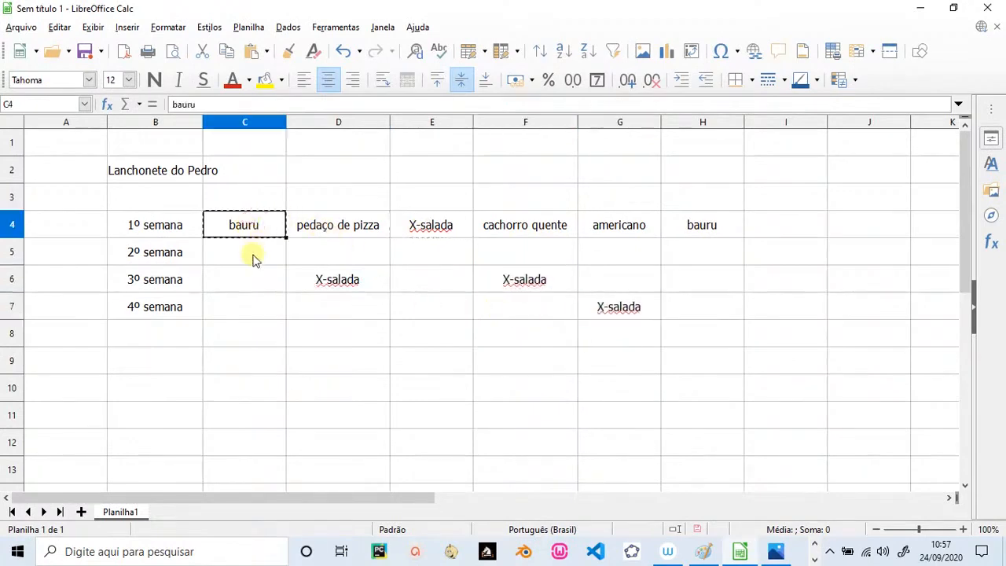
click(243, 300)
key(ctrl+v)
key(ctrl+c)
Copy "pedaço de pizza" from D4 into C5, G6 and H7, and widen columns G and H to fit the text
click(340, 232)
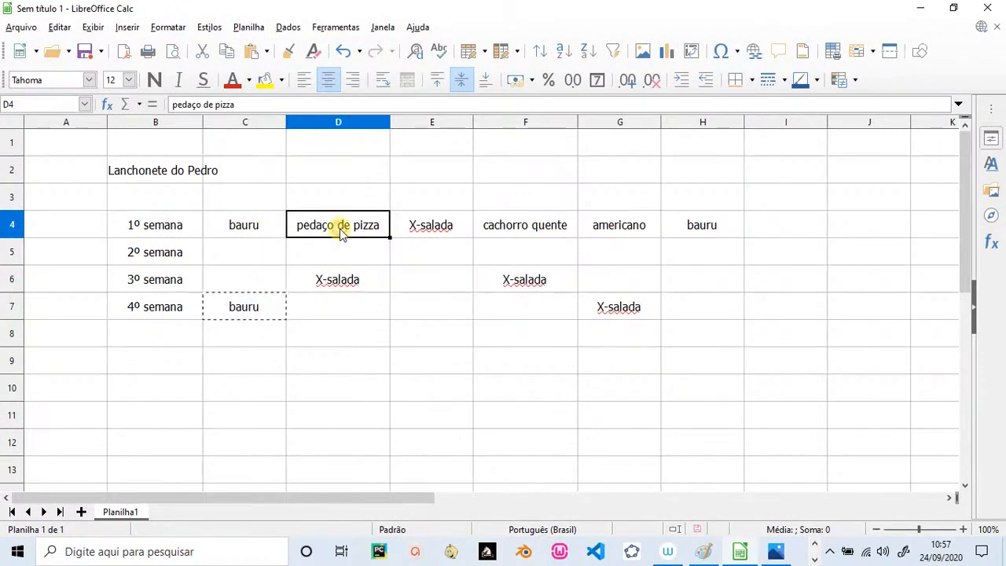
key(ctrl+c)
click(253, 247)
key(ctrl+v)
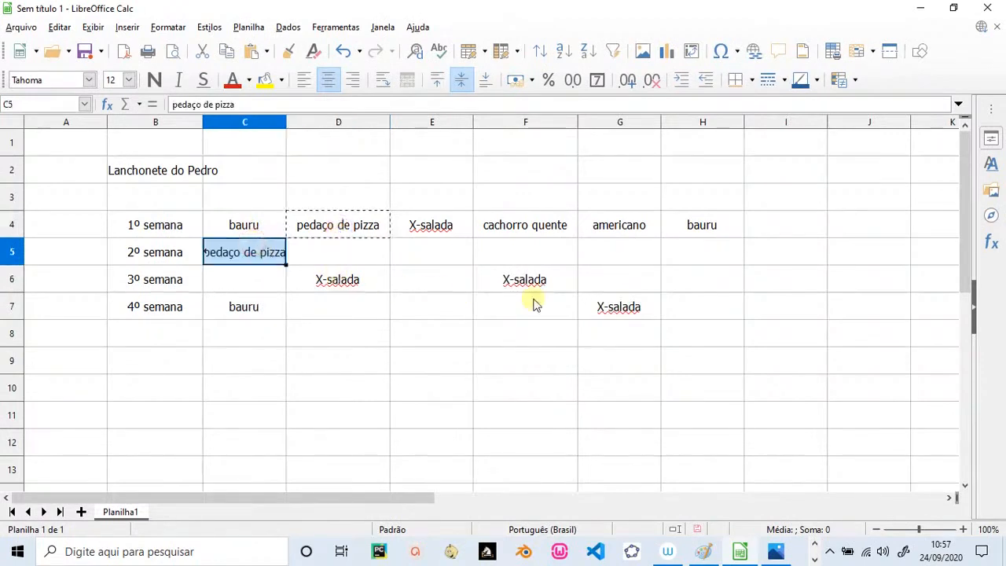
click(611, 281)
key(ctrl+v)
click(695, 310)
key(ctrl+v)
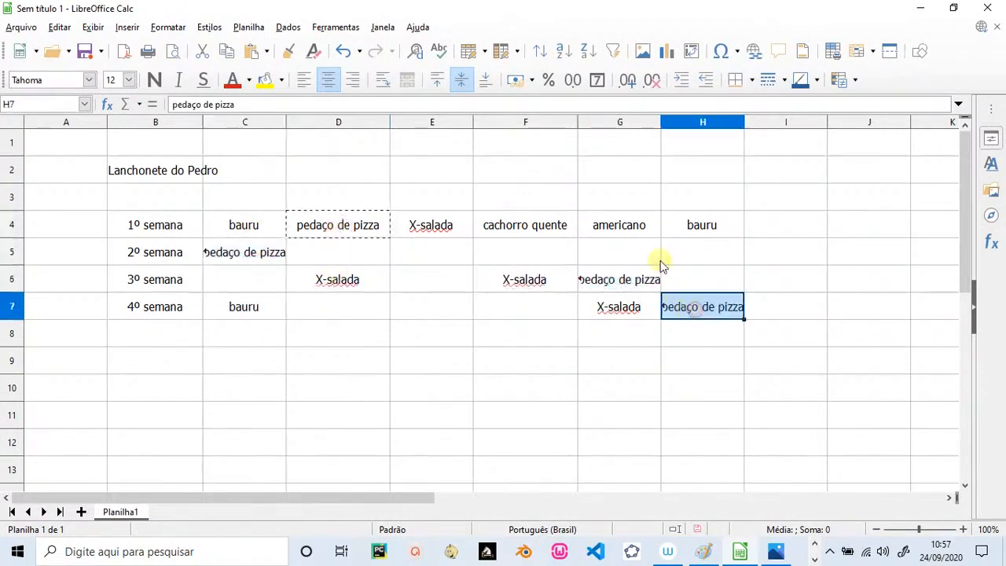
double_click(662, 125)
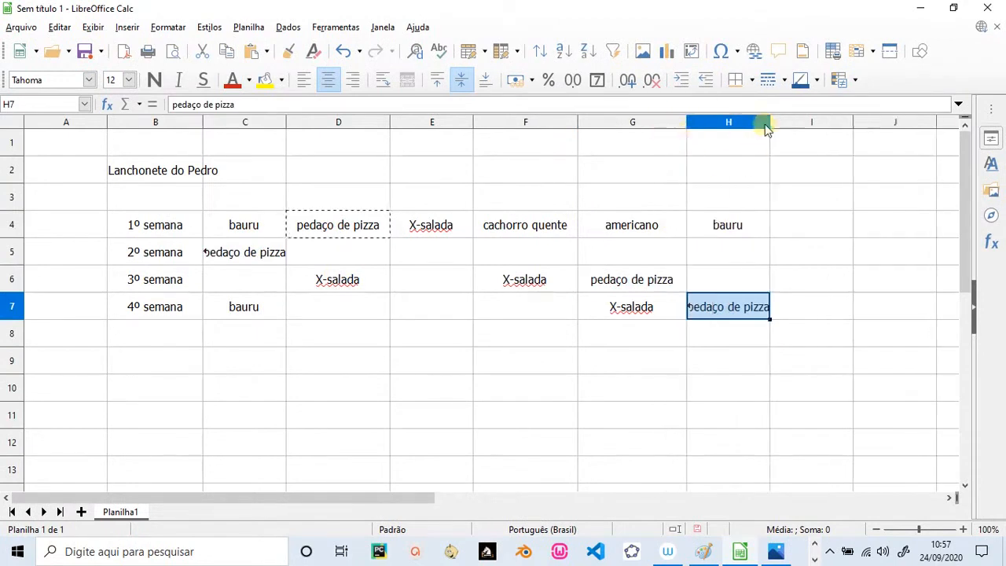
drag(769, 122, 801, 122)
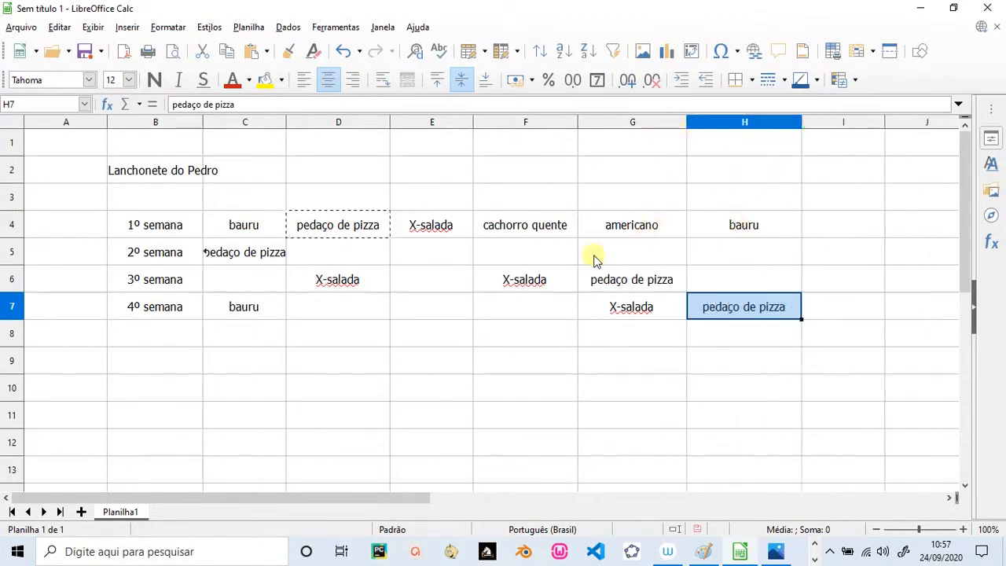
Copy "cachorro quente" from F4 into D5 and widen column C to fit its text
click(427, 338)
click(426, 231)
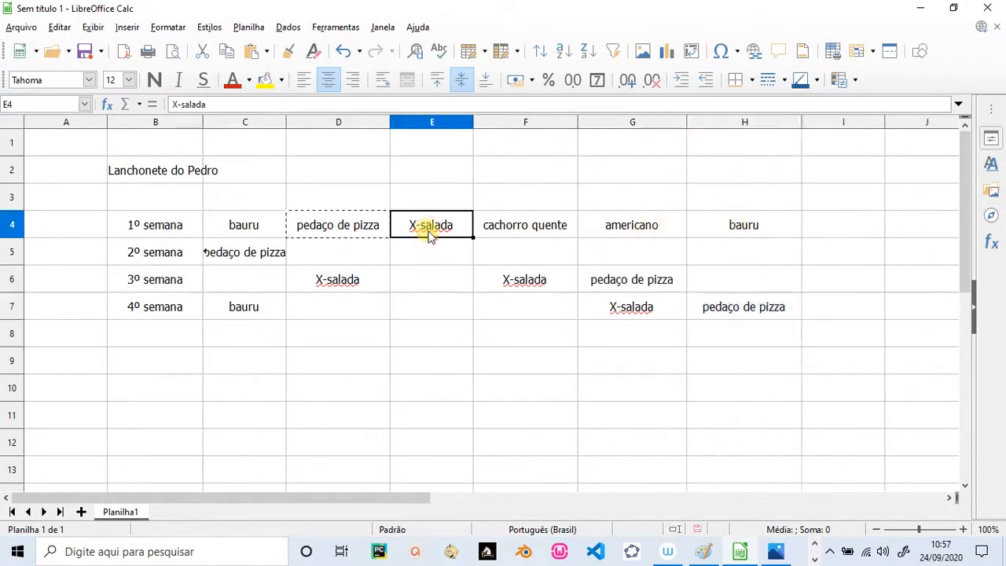
click(521, 228)
key(ctrl+c)
click(367, 257)
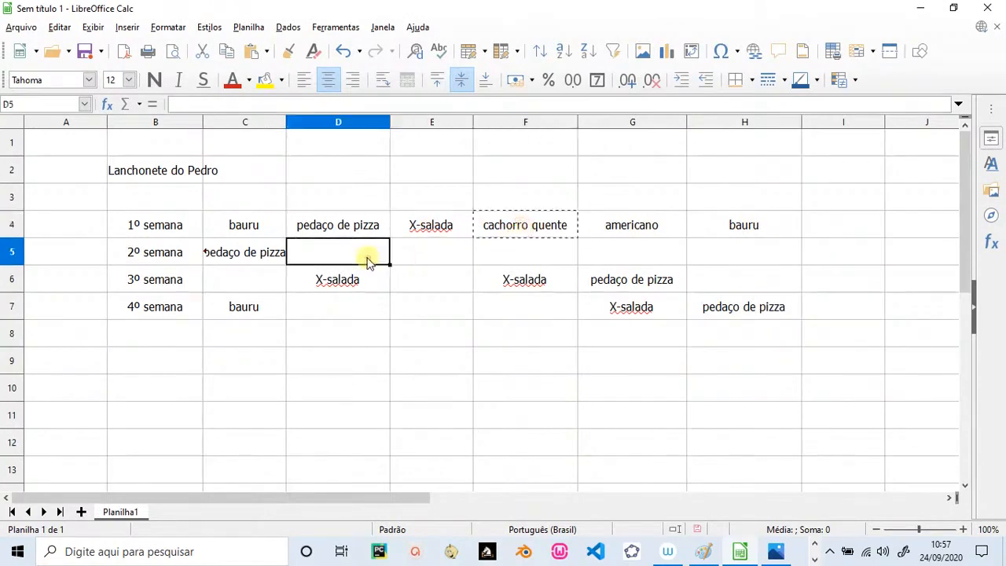
key(ctrl+v)
drag(285, 121, 308, 121)
Paste "cachorro quente" into D7 and E7, and widen column E to fit the text
click(323, 325)
click(330, 305)
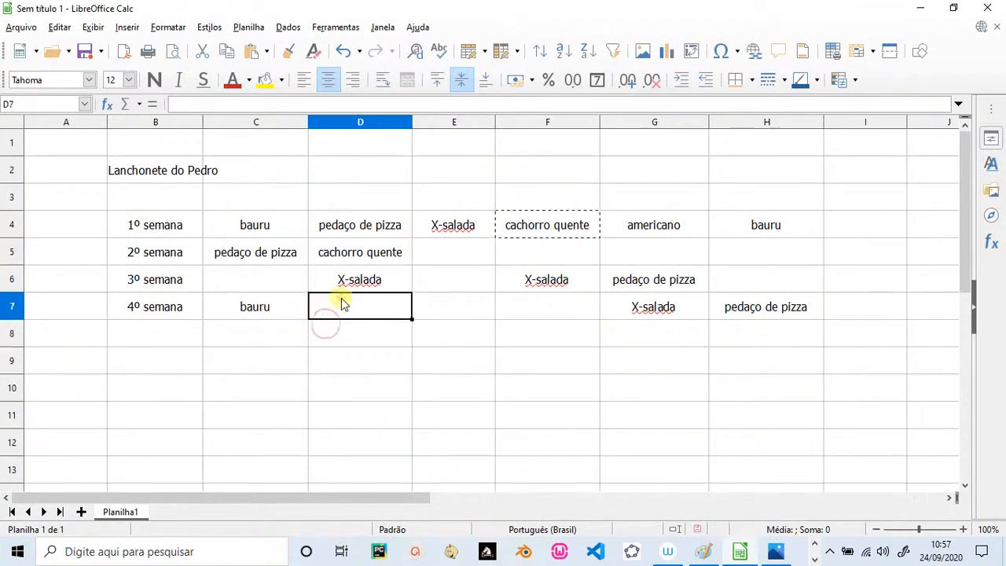
key(ctrl+v)
click(460, 314)
key(ctrl+v)
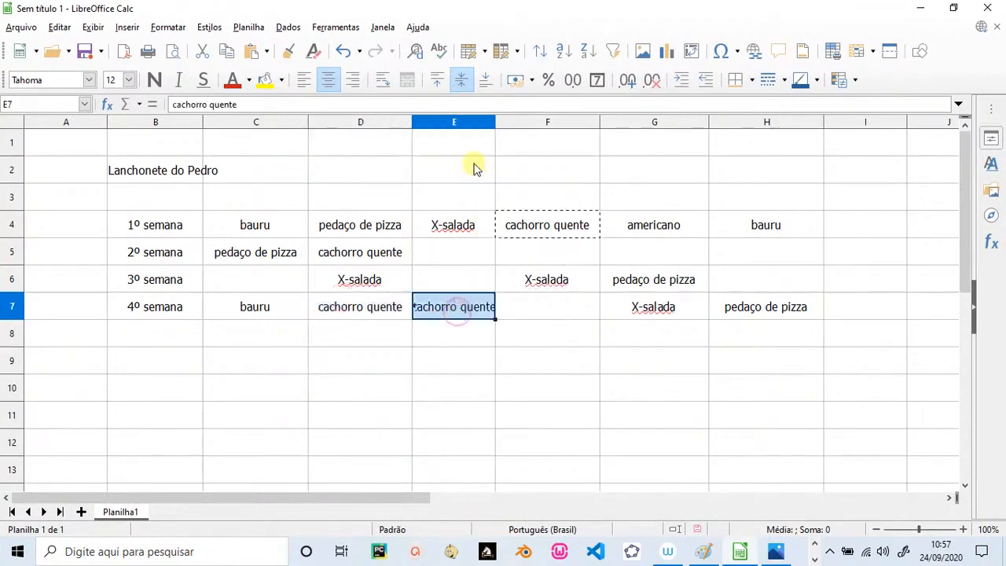
drag(495, 124, 514, 122)
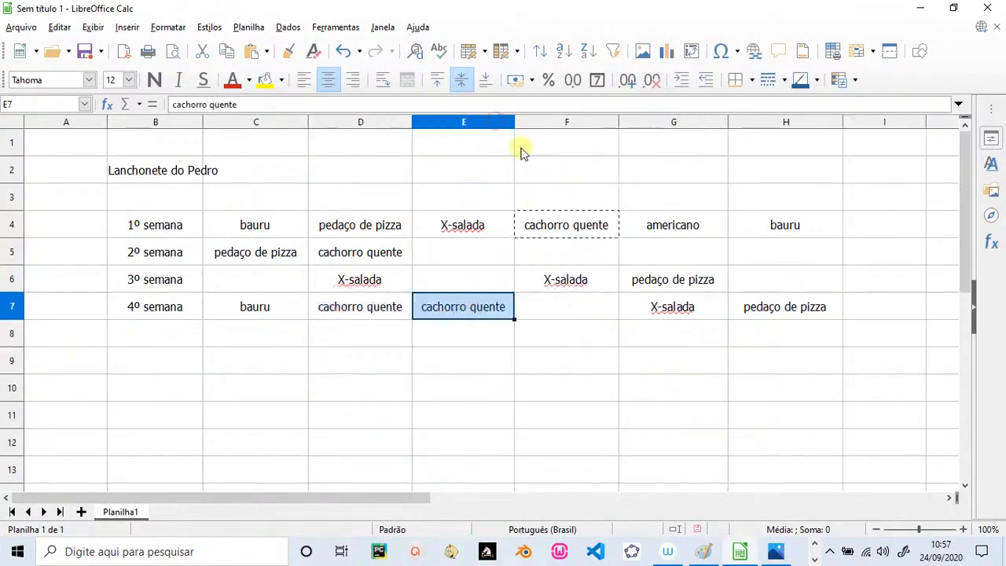
Paste "cachorro quente" into cells G5 and H6
click(658, 251)
key(ctrl+v)
click(750, 279)
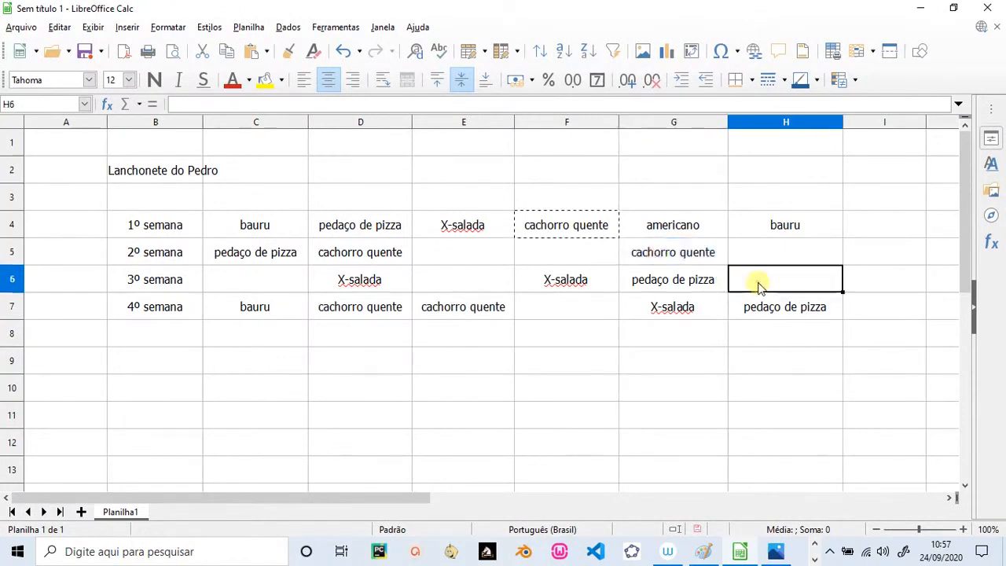
key(ctrl+v)
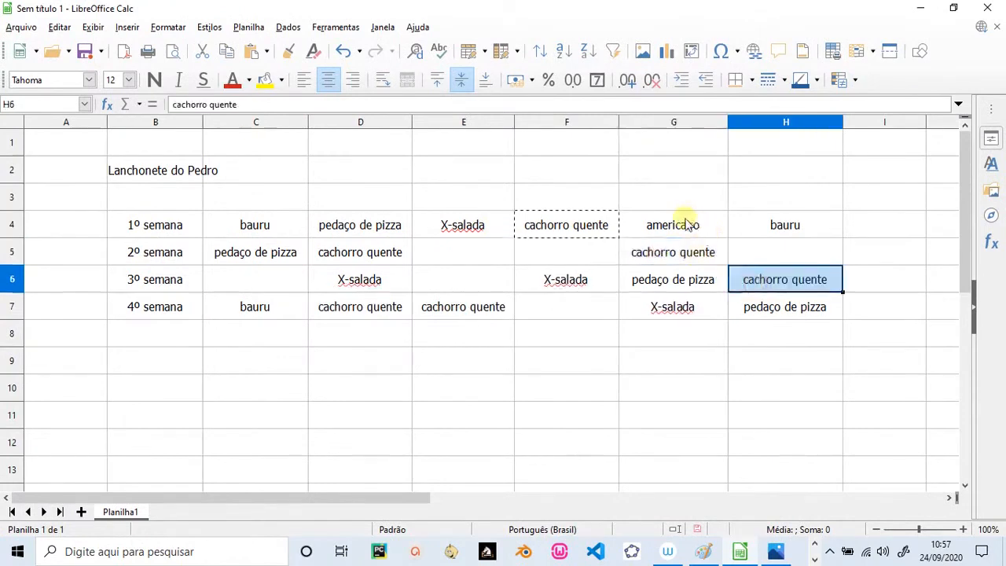
Copy "X-salada" from E4 into C6, the range E5:E6, and F7
click(773, 228)
click(487, 228)
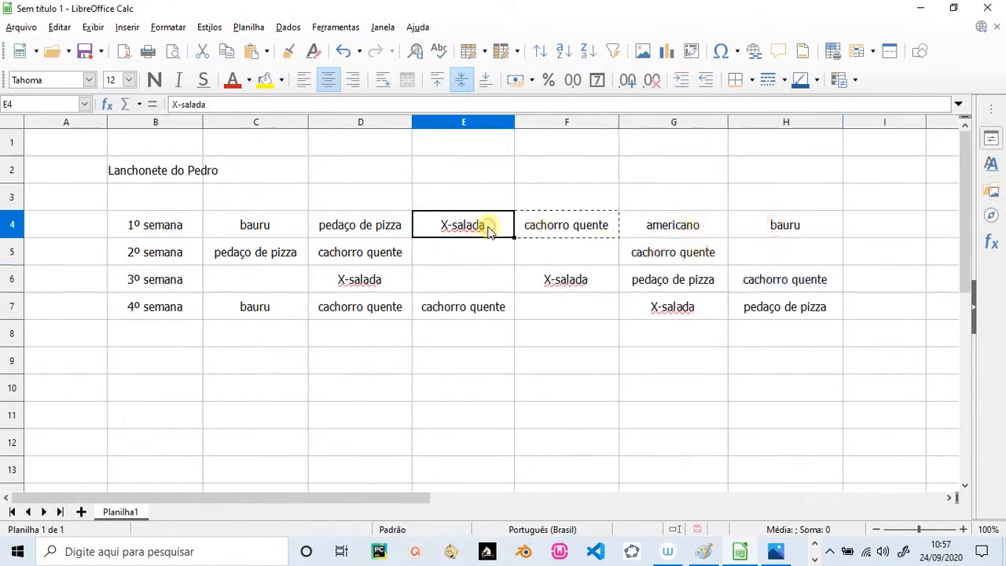
key(ctrl+c)
click(288, 276)
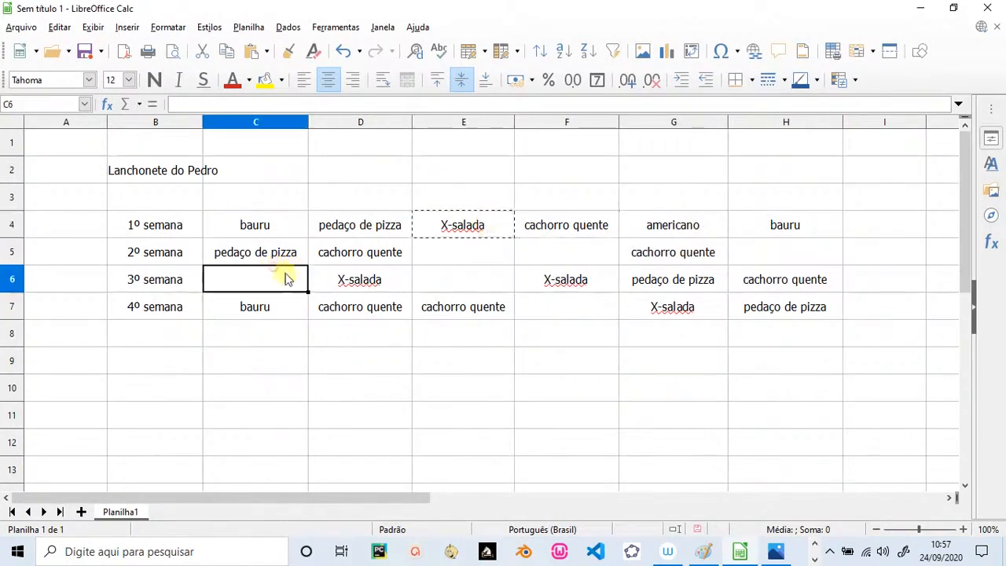
key(ctrl+v)
drag(476, 264, 481, 279)
key(ctrl+v)
click(571, 310)
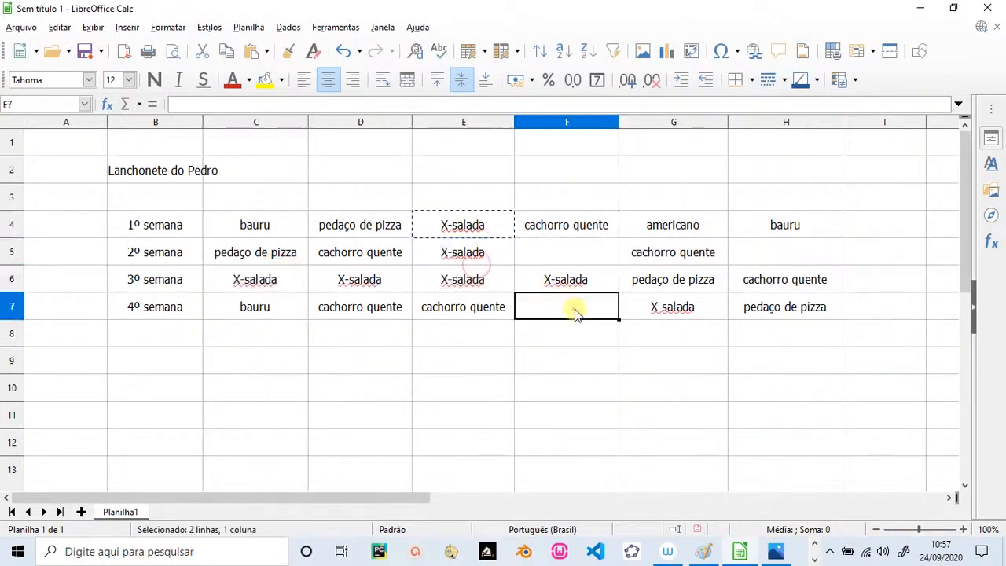
key(ctrl+v)
Copy "bauru" from C4 into F5 and H5, and clear the copy marker
click(290, 225)
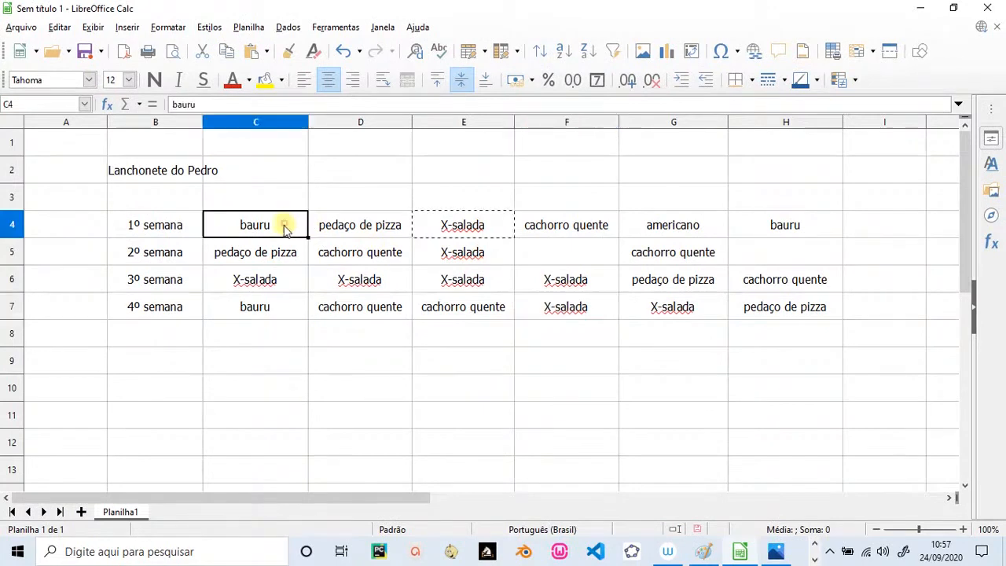
key(ctrl+c)
click(550, 257)
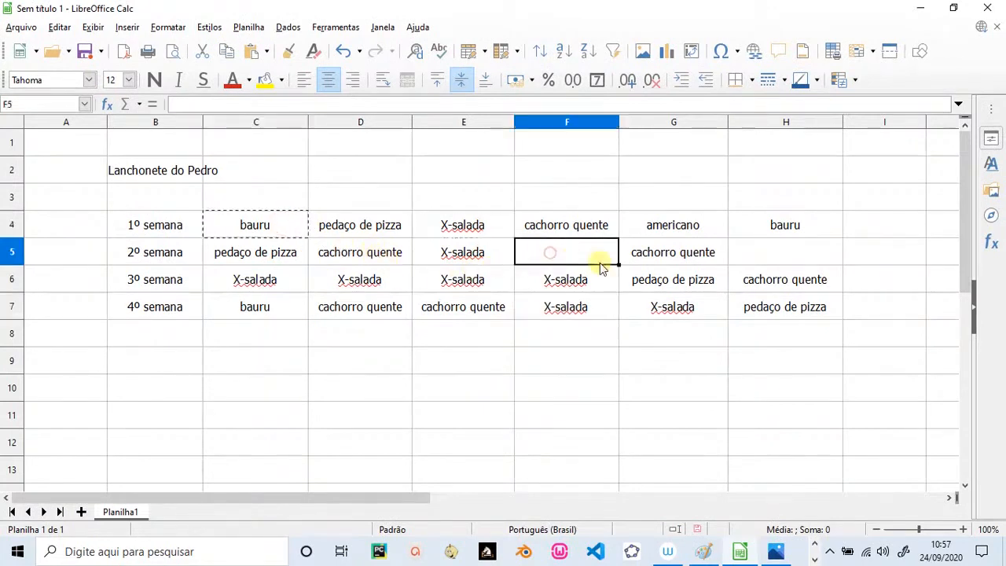
key(ctrl+v)
click(750, 256)
key(ctrl+v)
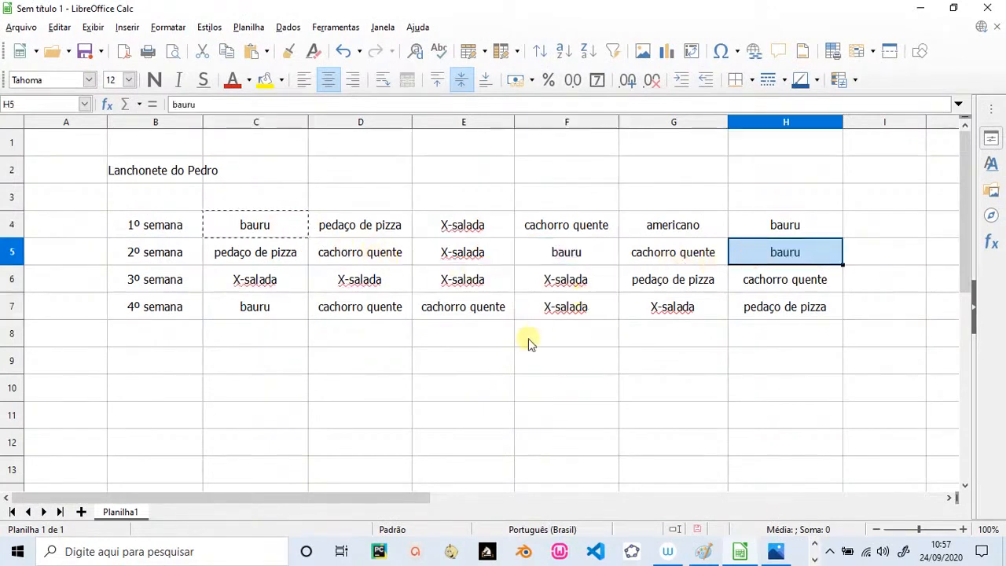
drag(519, 353, 508, 363)
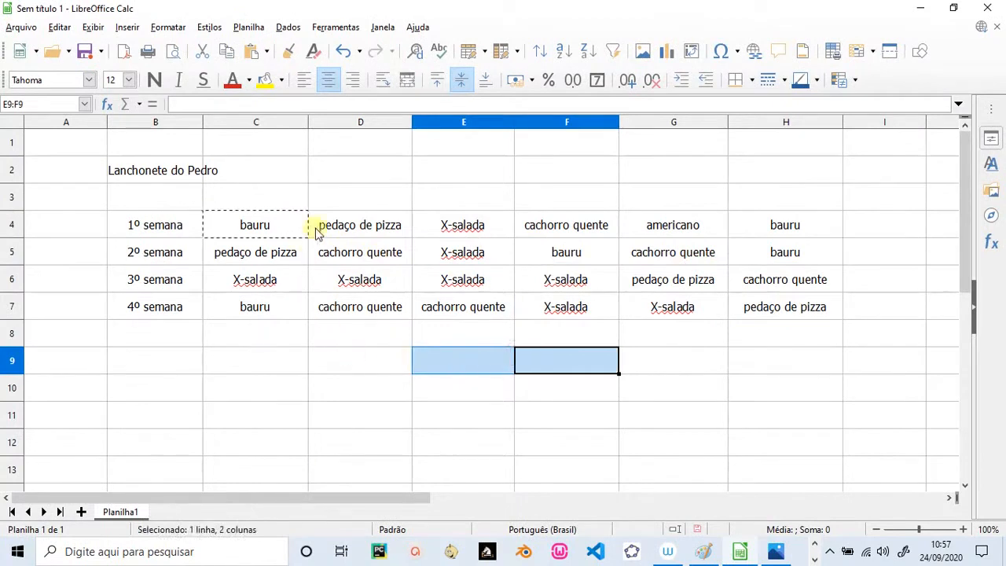
click(360, 355)
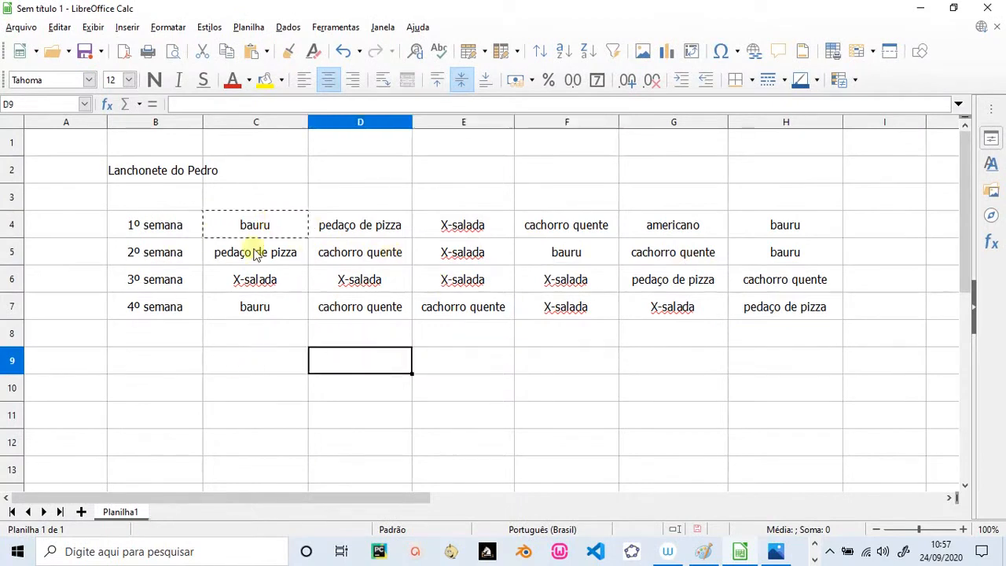
key(Escape)
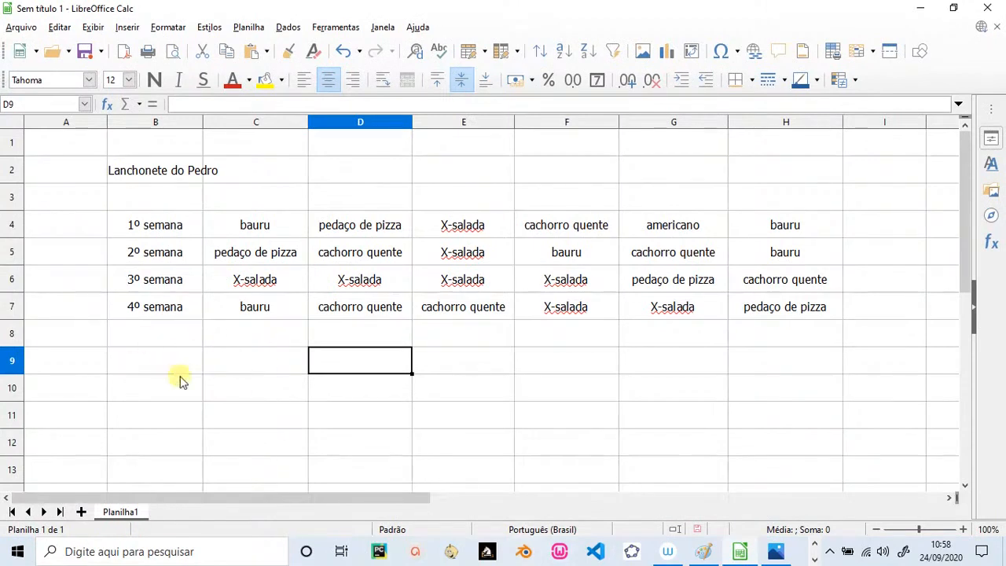
Enter the summary headers "produto", "valor unitário" and "subtotal" in cells C10, D10 and E10
click(231, 389)
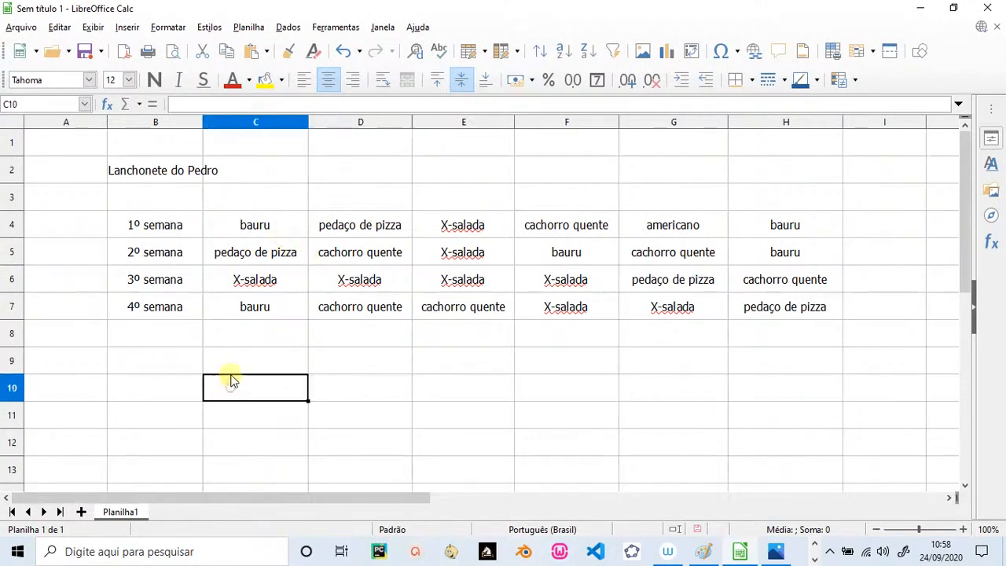
text(pr)
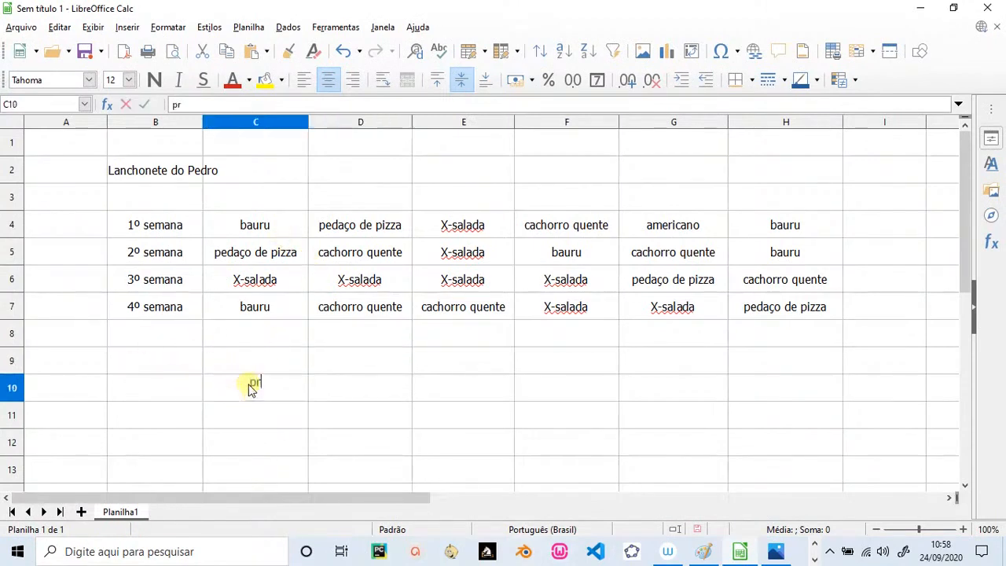
text(oduto)
click(351, 393)
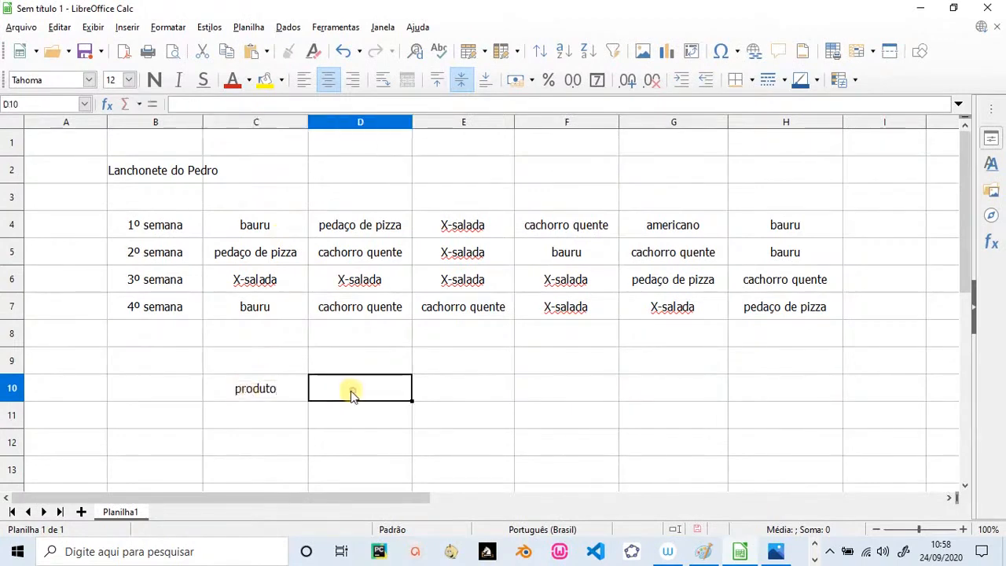
text(valor )
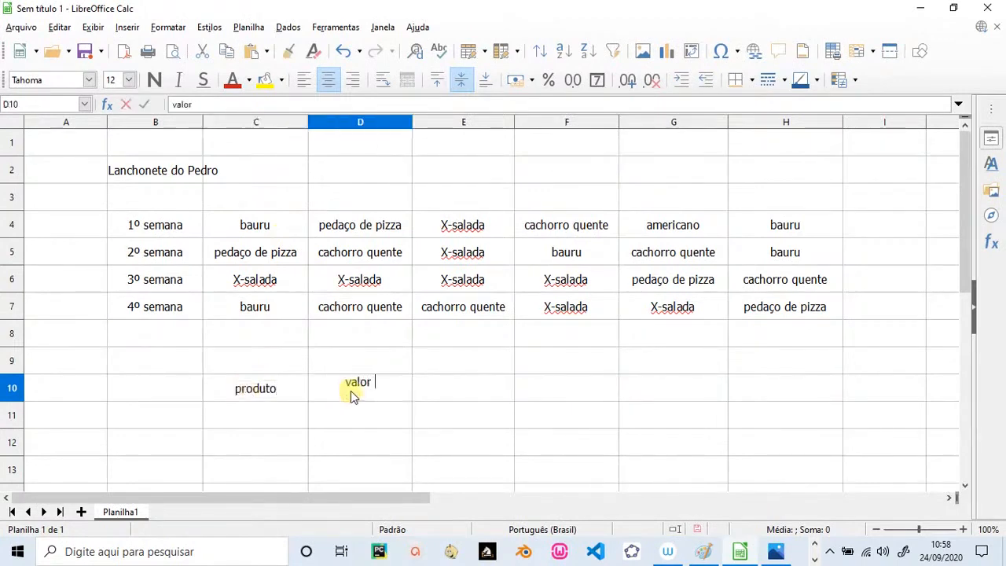
text(unitário)
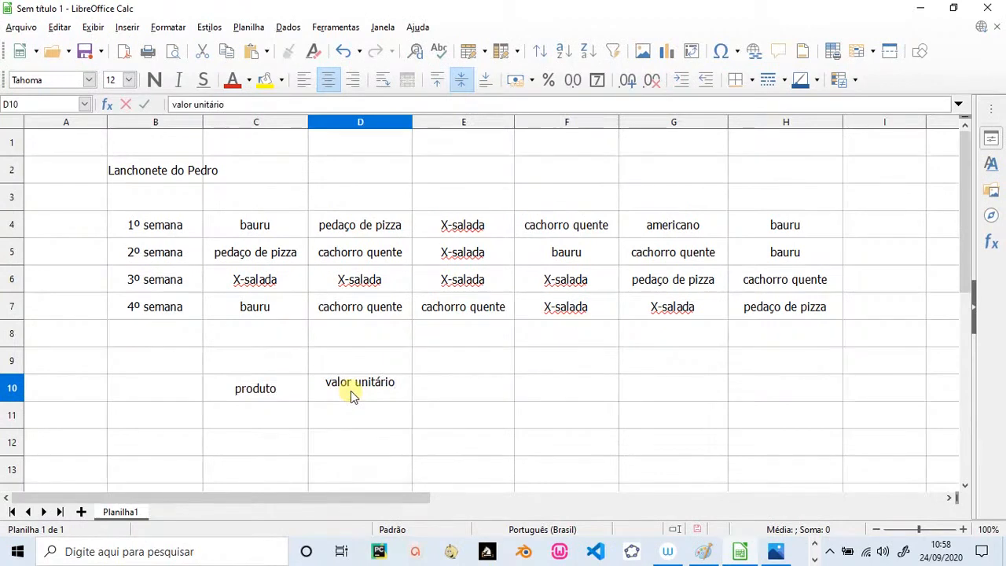
click(441, 393)
text(sy)
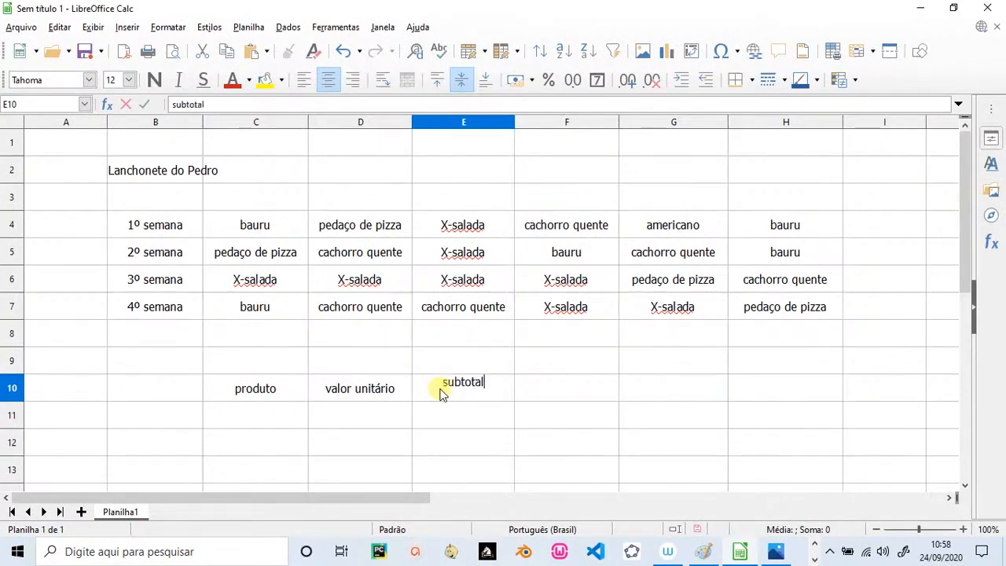
Enter the header "número" in B10, before the "produto" header
scroll(507, 440, down, 2)
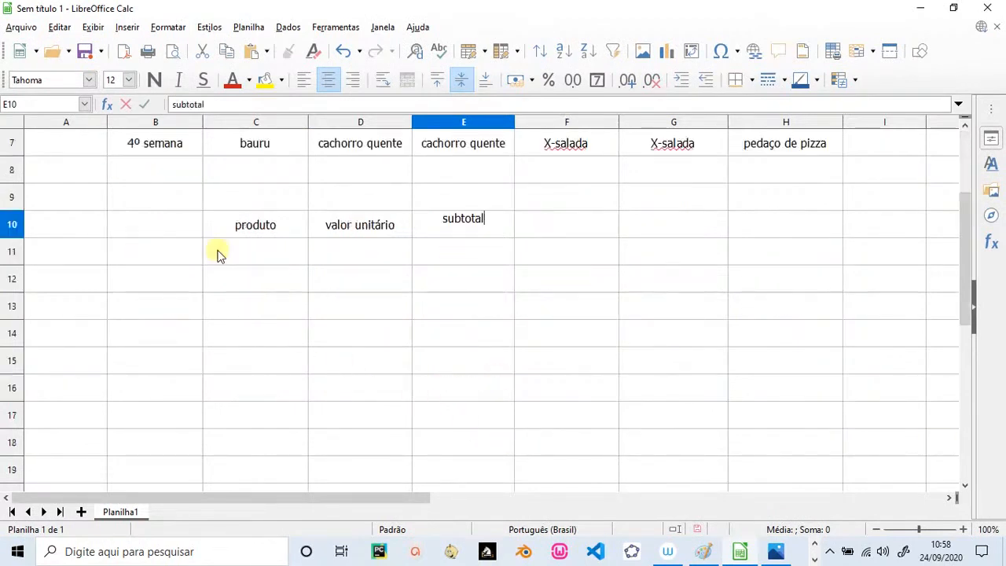
click(176, 228)
text(nú)
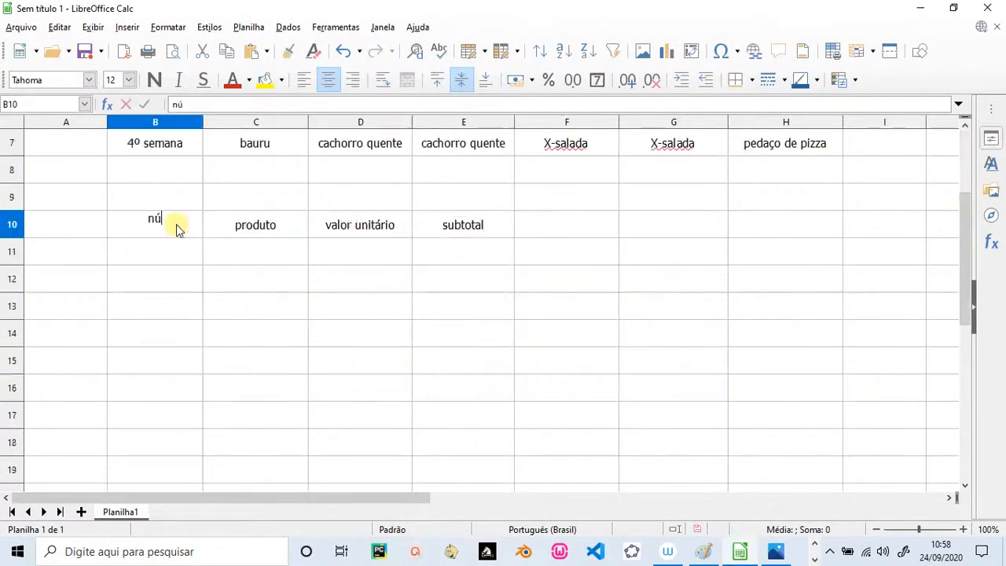
text(me)
key(BackSpace)
text(mero)
click(314, 385)
Make the text of the whole sheet bold
scroll(314, 386, up, 2)
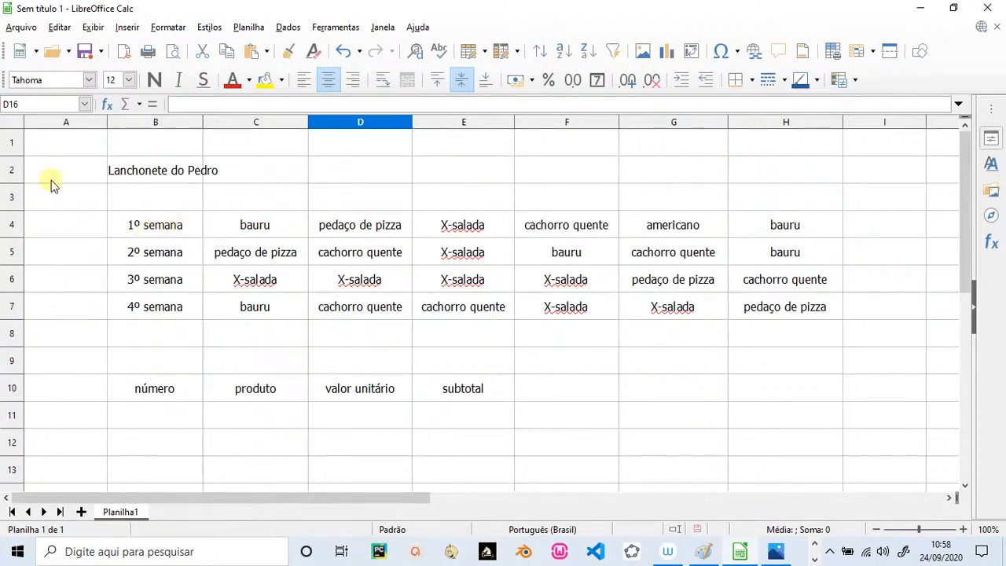
click(12, 122)
click(154, 79)
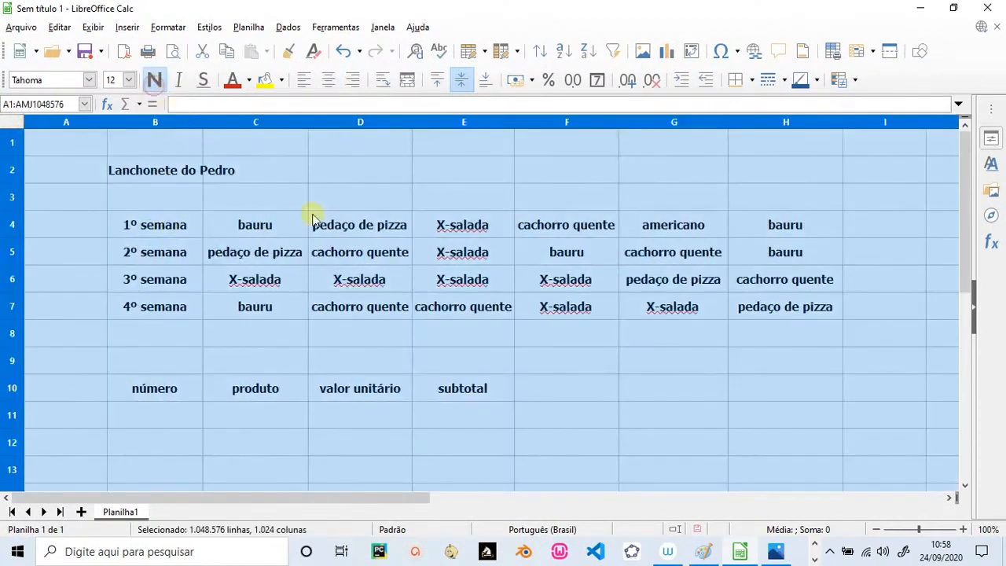
click(553, 394)
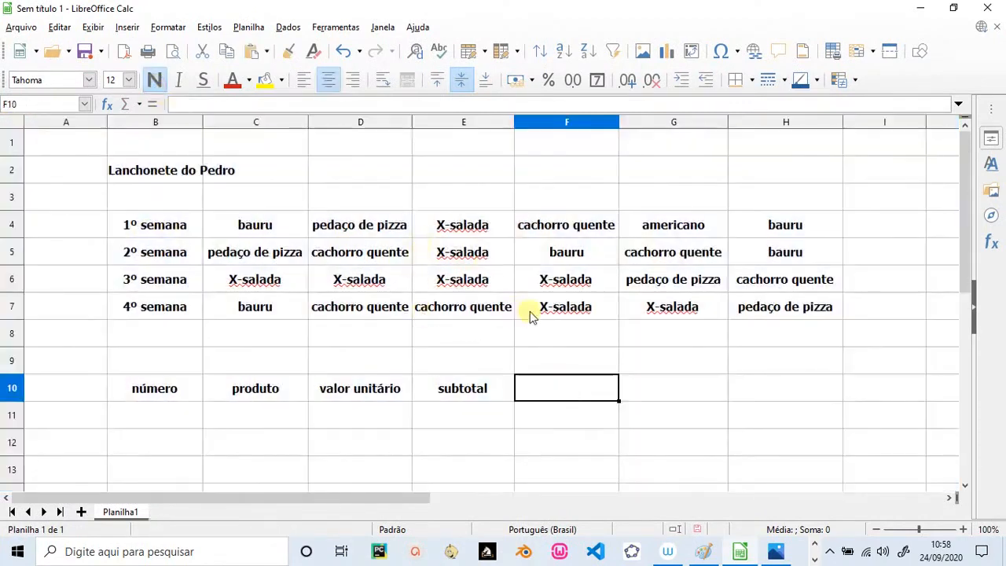
scroll(291, 339, down, 1)
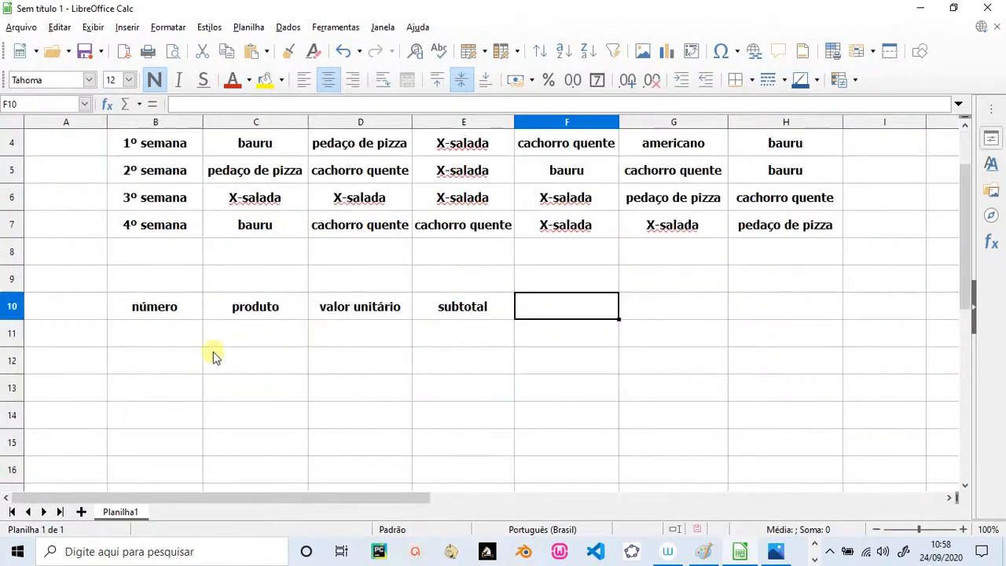
click(176, 359)
text(1)
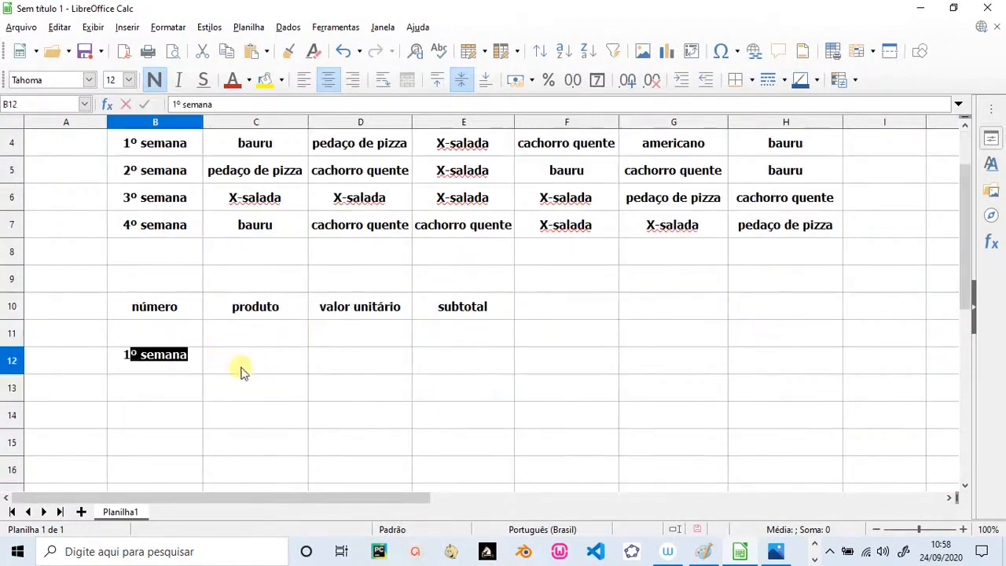
key(Return)
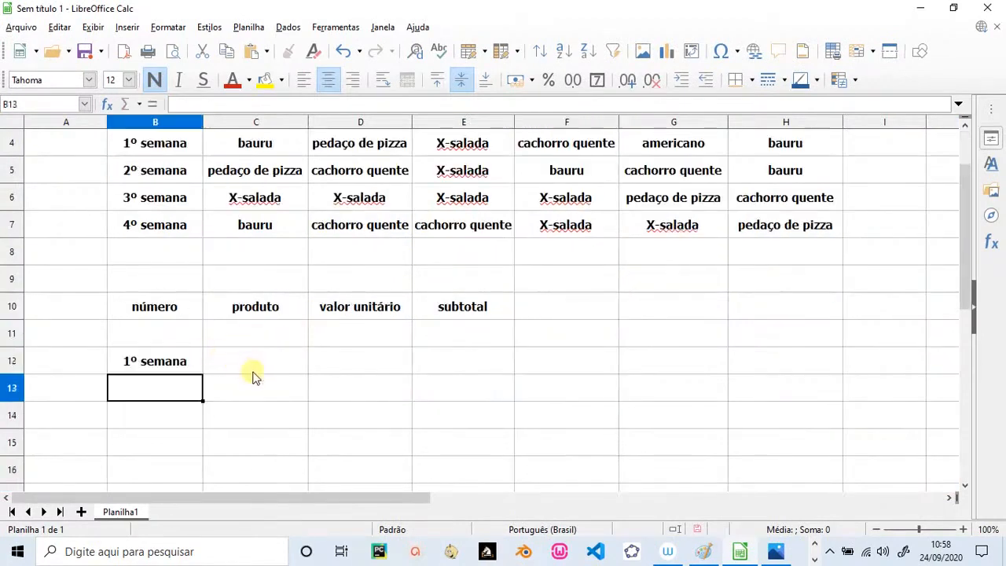
click(198, 362)
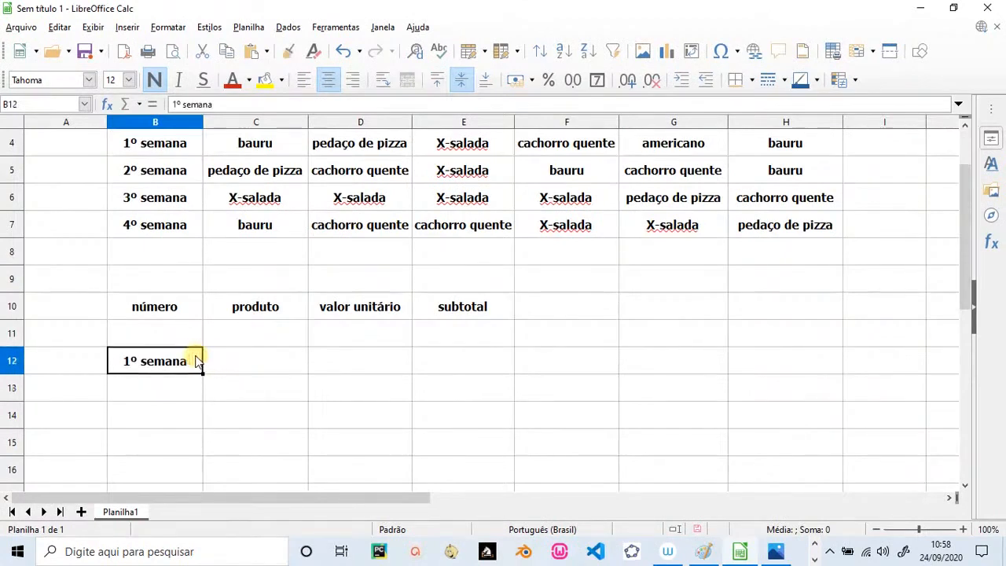
text(1)
key(Return)
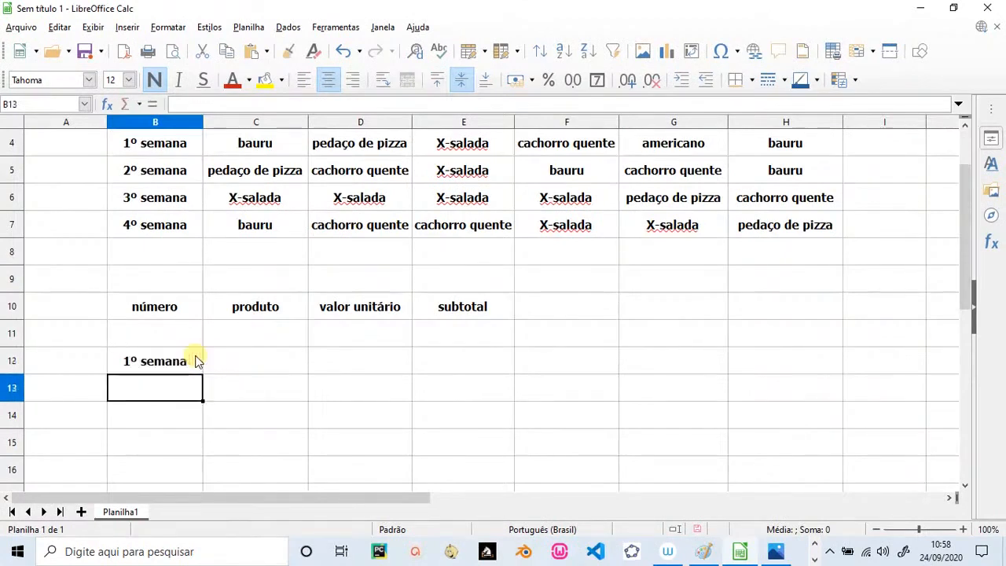
Replace the content of B12 with just 1, rejecting the autocomplete suggestion, and enter "bauru" in C12
click(198, 362)
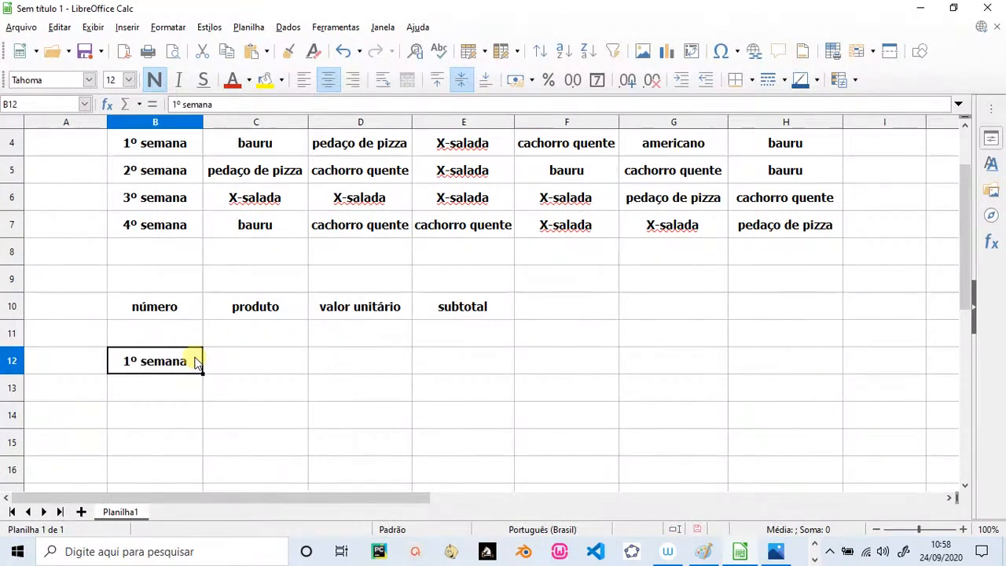
text(1)
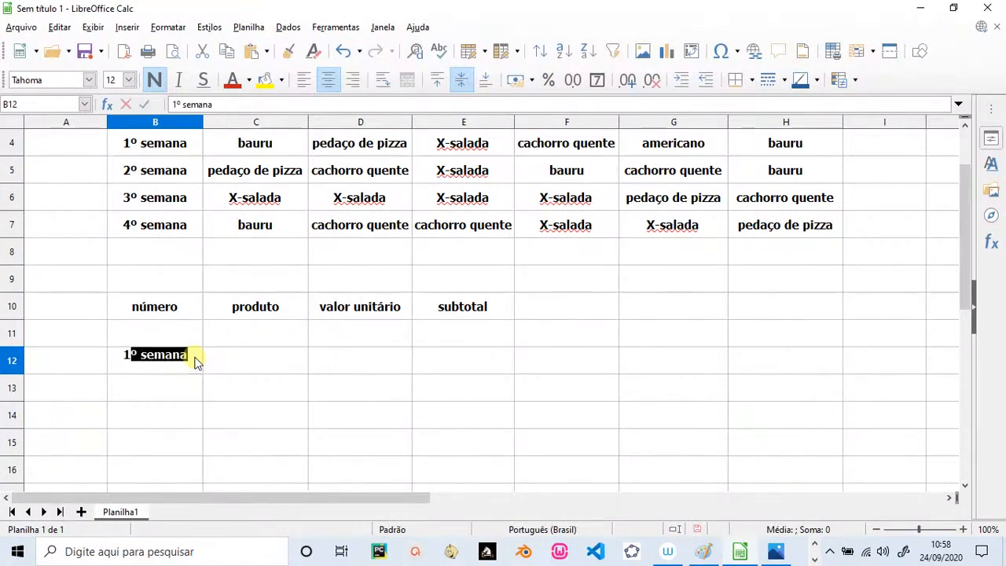
key(BackSpace)
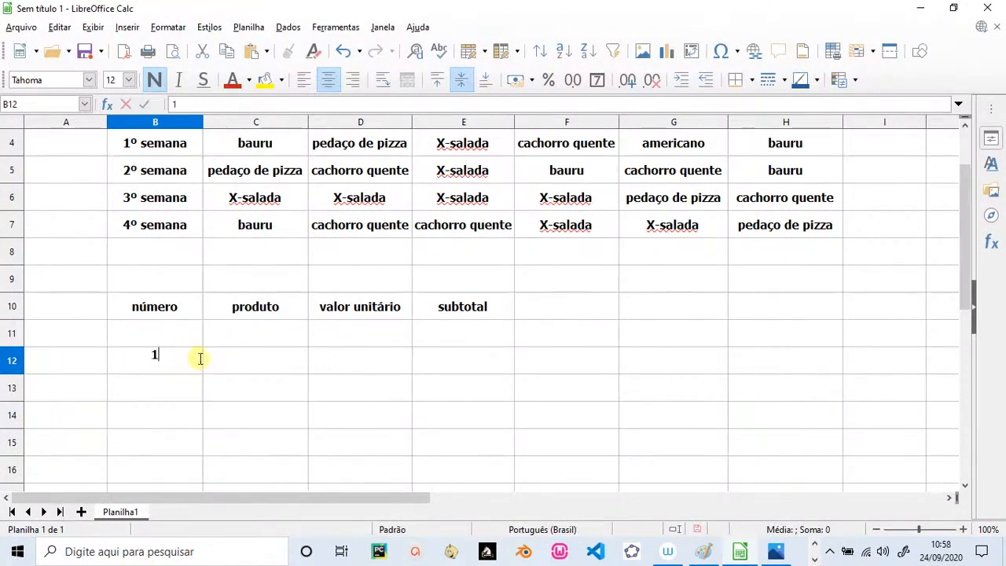
click(233, 366)
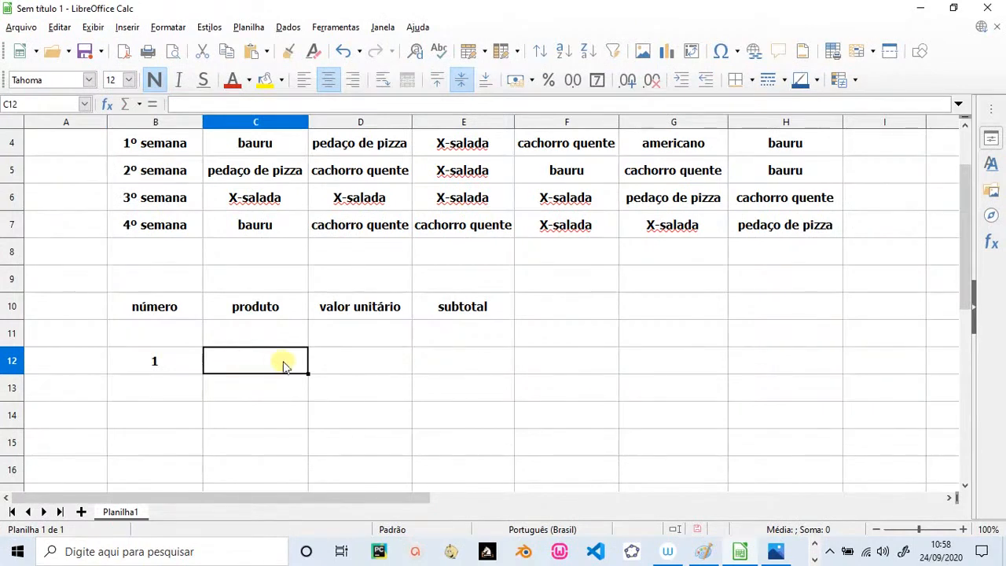
text(bauru)
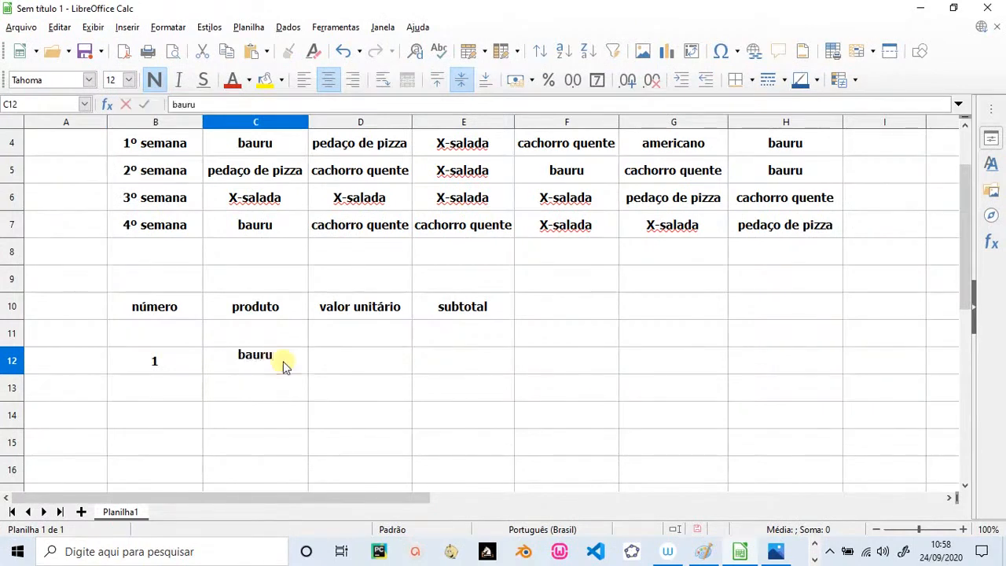
Enter 2 in B13 of the "número" column, without the autocompleted text
scroll(285, 367, down, 1)
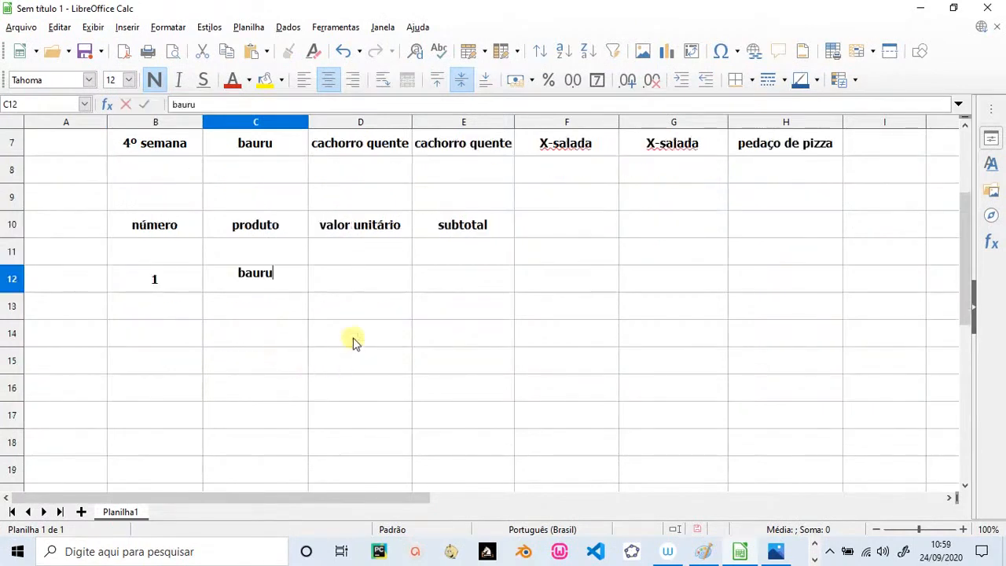
mouse_move(963, 284)
mouse_down()
mouse_move(963, 236)
mouse_move(953, 275)
mouse_up()
click(162, 335)
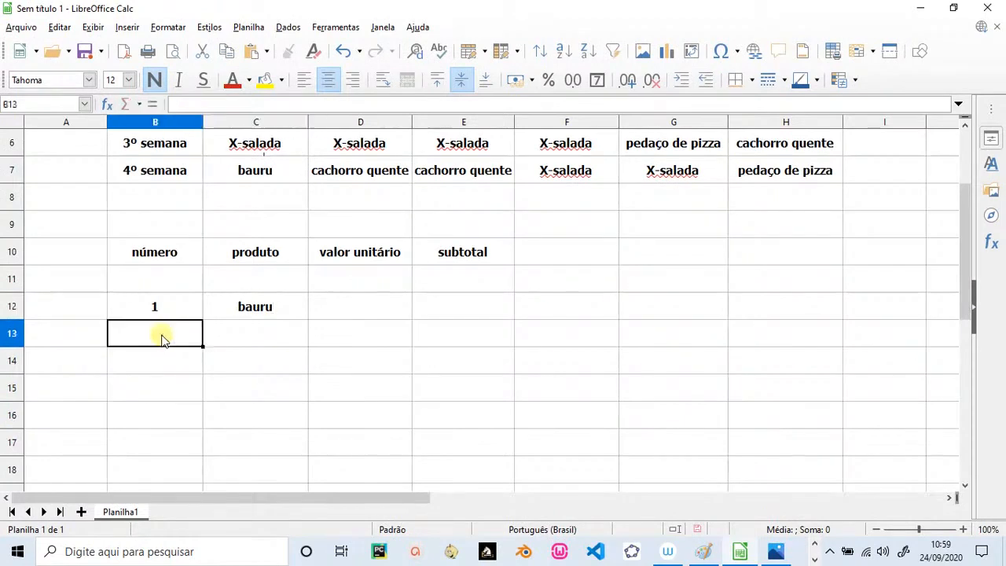
text(2)
key(BackSpace)
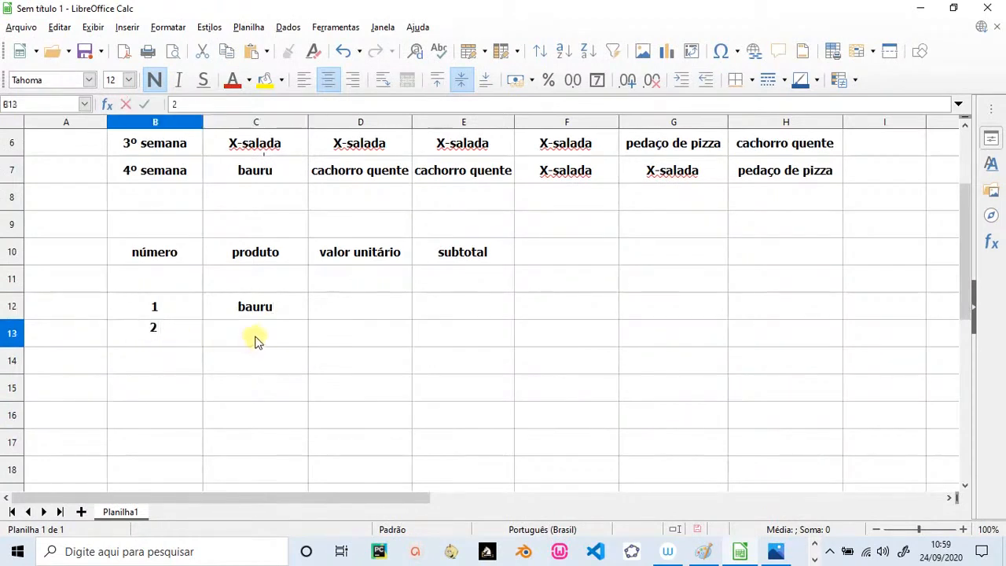
click(255, 339)
text(pi)
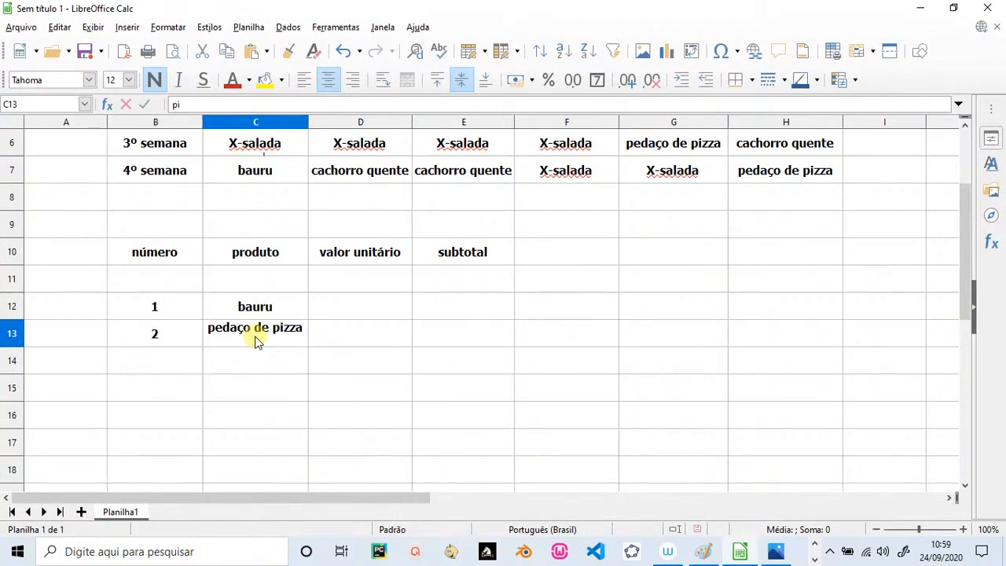
click(366, 356)
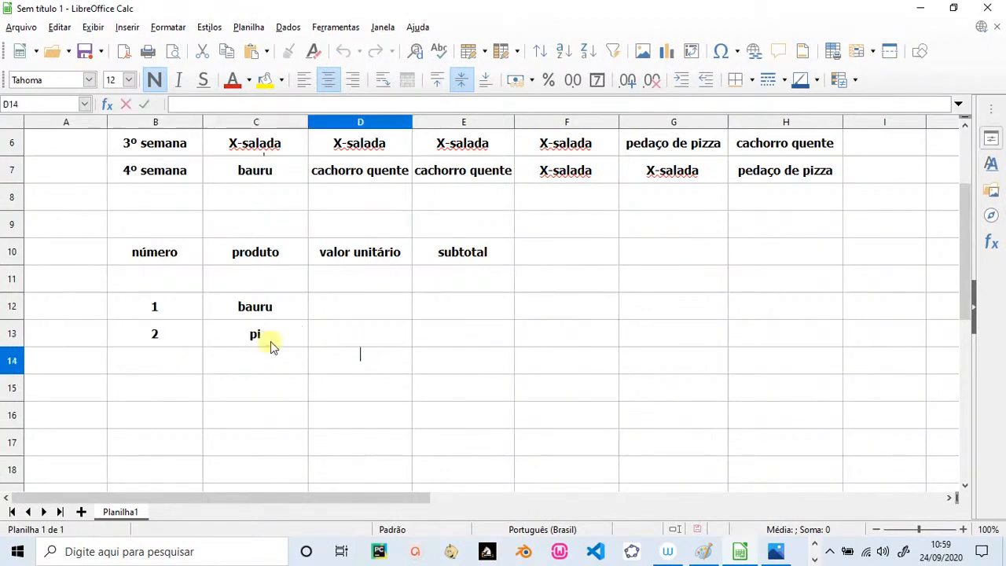
Enter "pedaço de pizza" as the product in C13
click(270, 341)
text(pedaço de pizza)
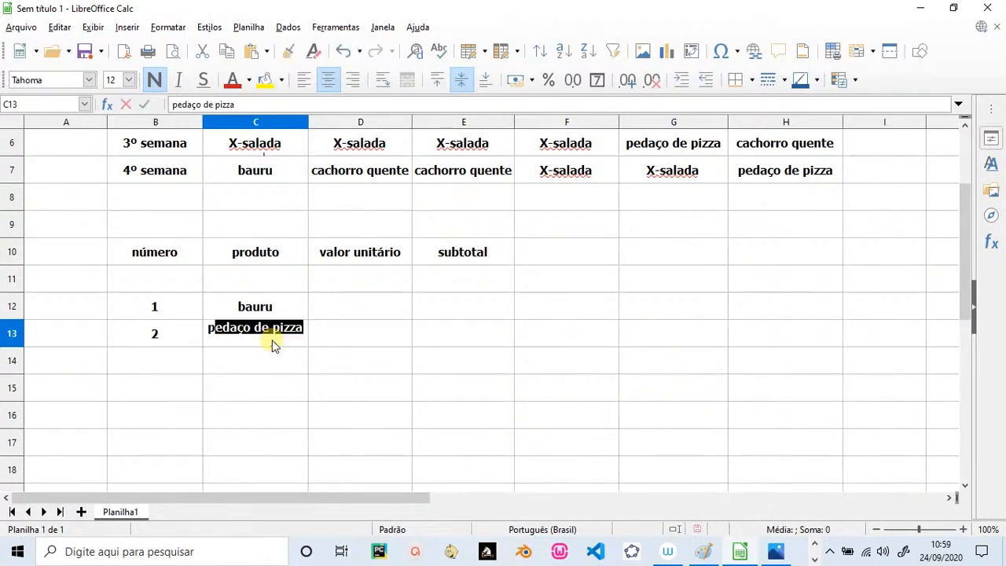
key(End)
key(Return)
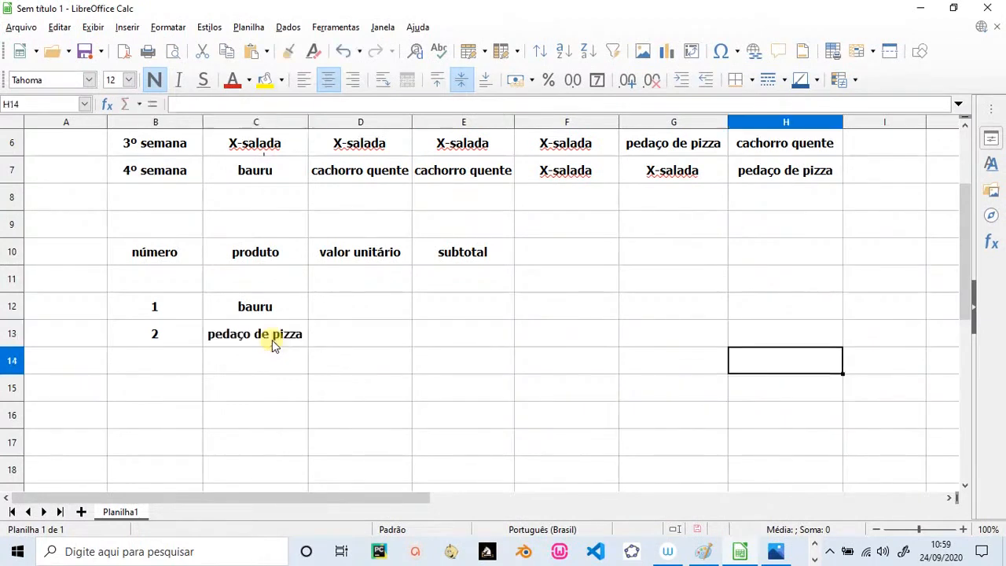
Fill the number series down from B13 to B17 so the "número" column continues from 3 to 6
click(229, 385)
click(152, 364)
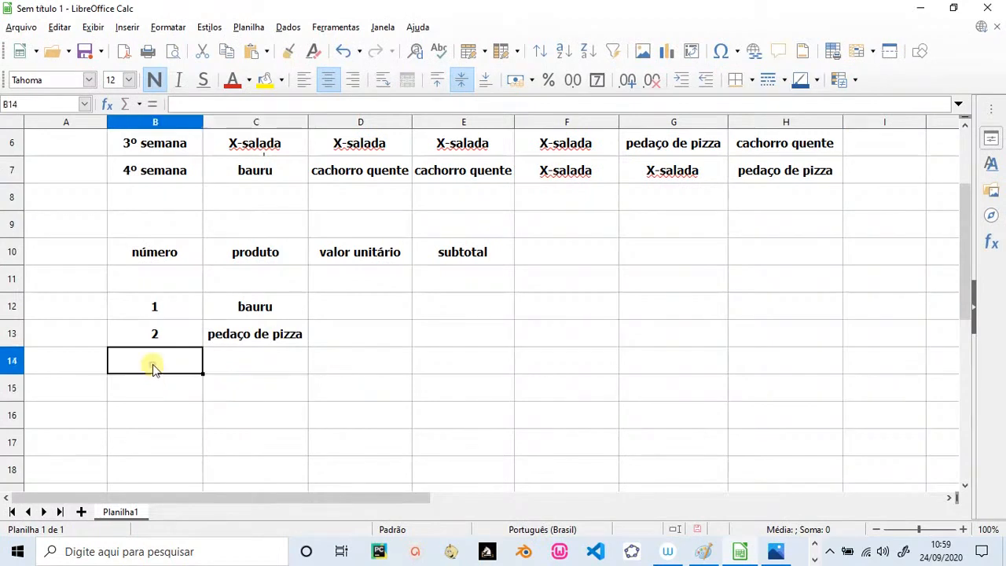
click(170, 336)
drag(201, 347, 193, 453)
click(311, 418)
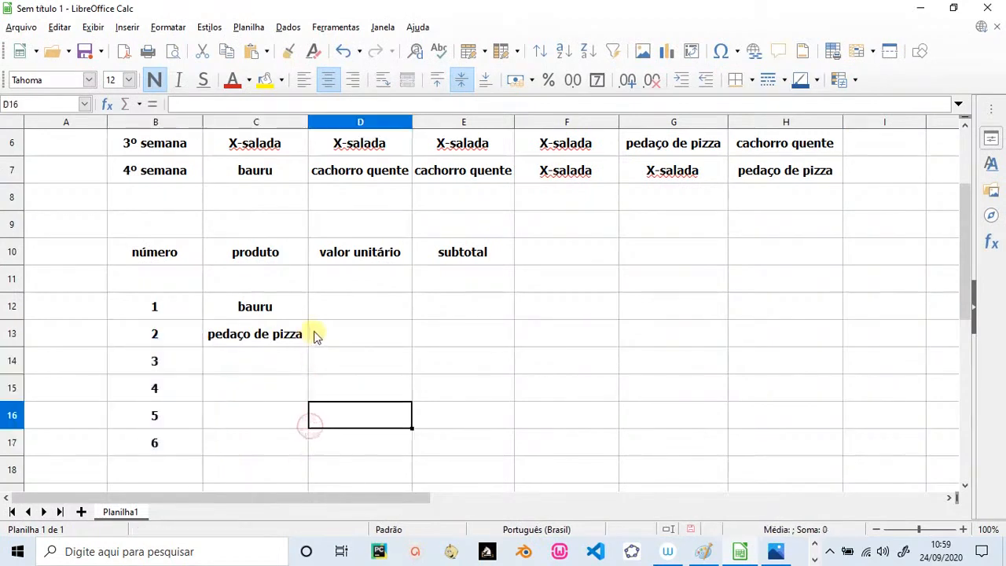
Copy "X-salada" from C6 into C14 and "cachorro quente" from E7 into C15
scroll(298, 365, up, 1)
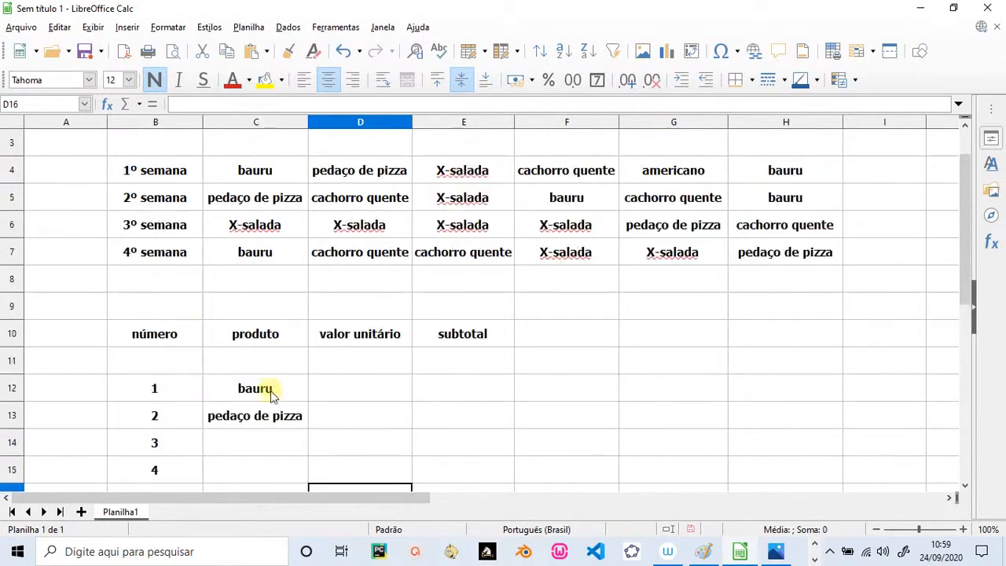
click(268, 230)
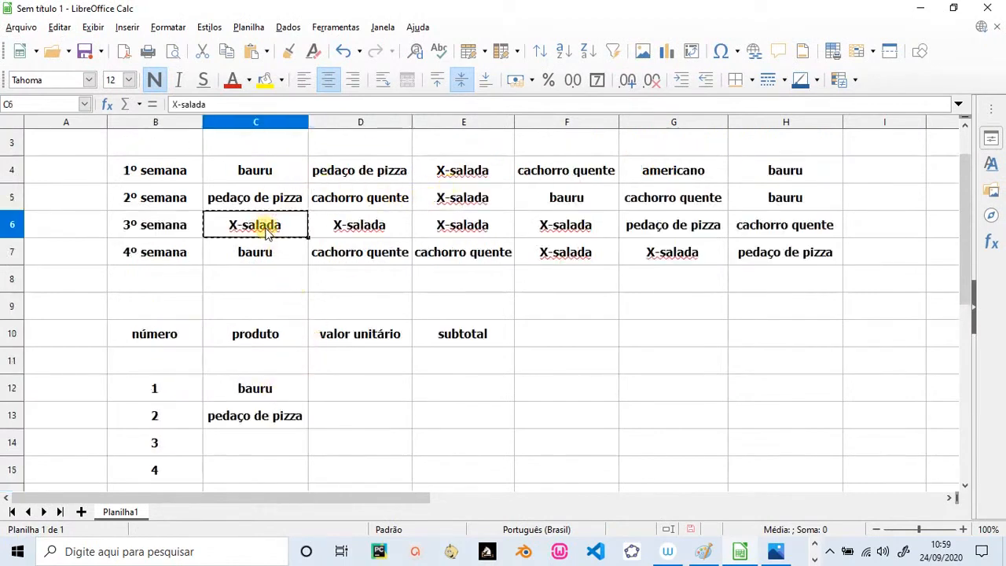
scroll(236, 298, down, 1)
click(233, 359)
text(X-salada)
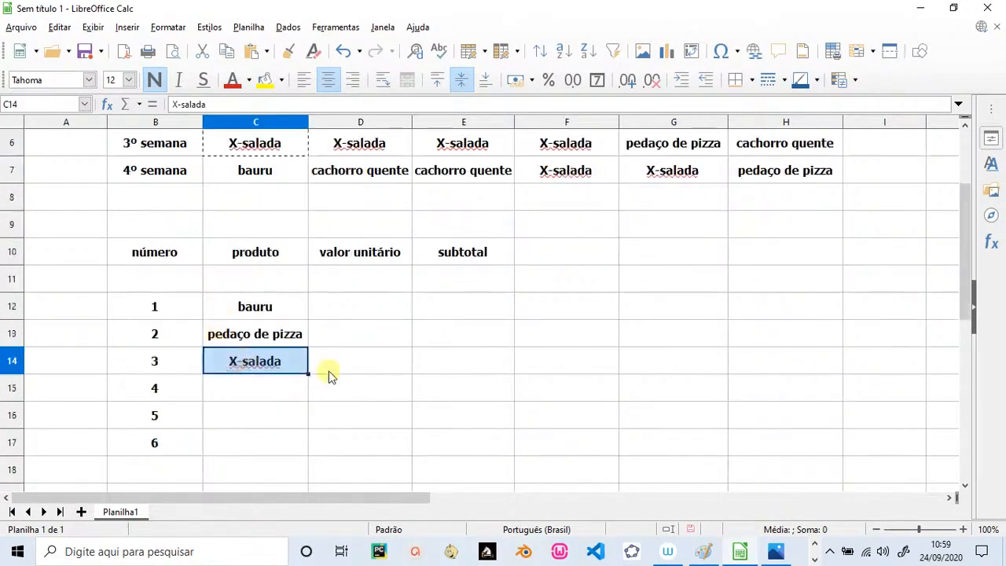
click(460, 177)
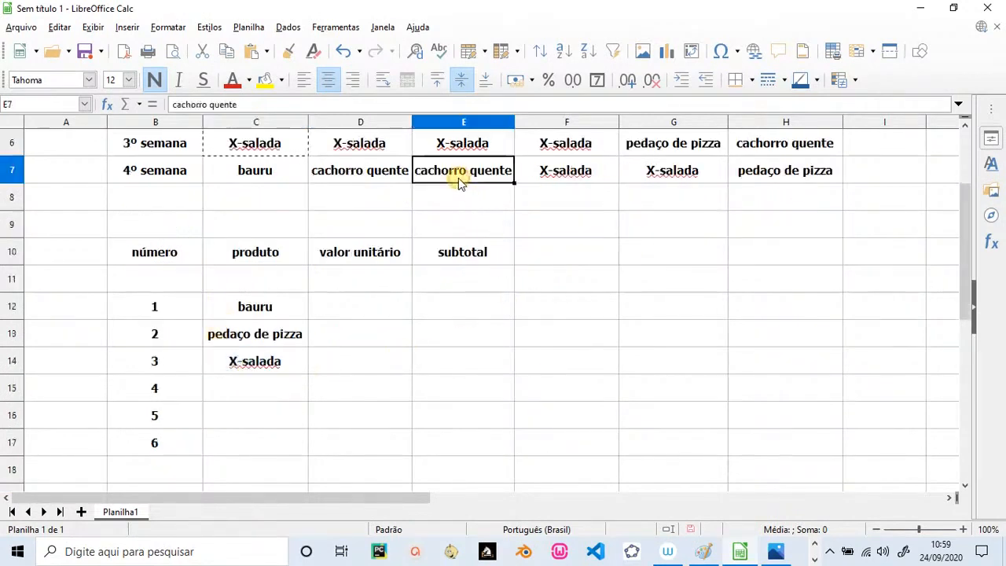
key(ctrl+c)
click(250, 387)
key(ctrl+v)
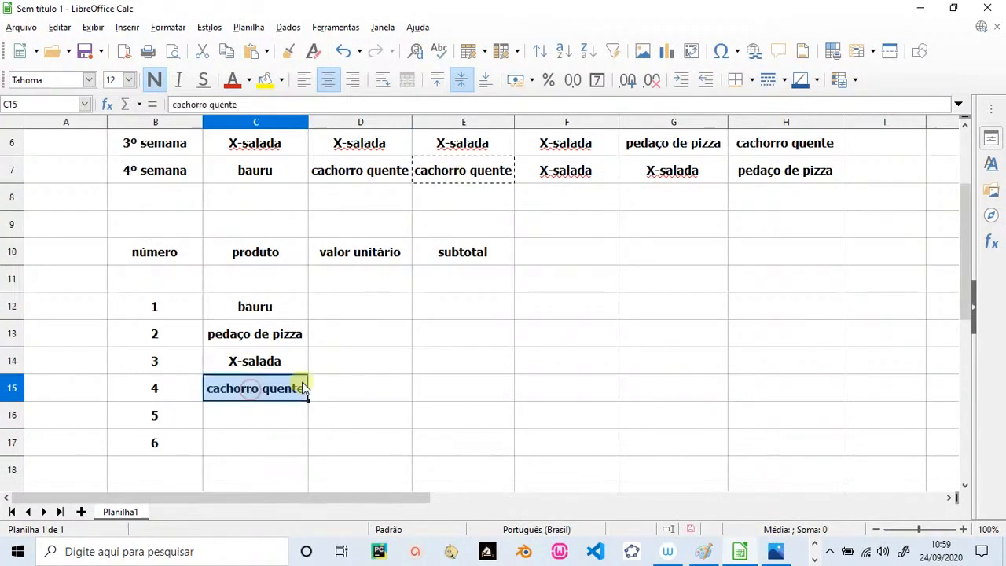
Copy "americano" from G4 in the weekly table into C16 of the "produto" column
scroll(739, 349, up, 1)
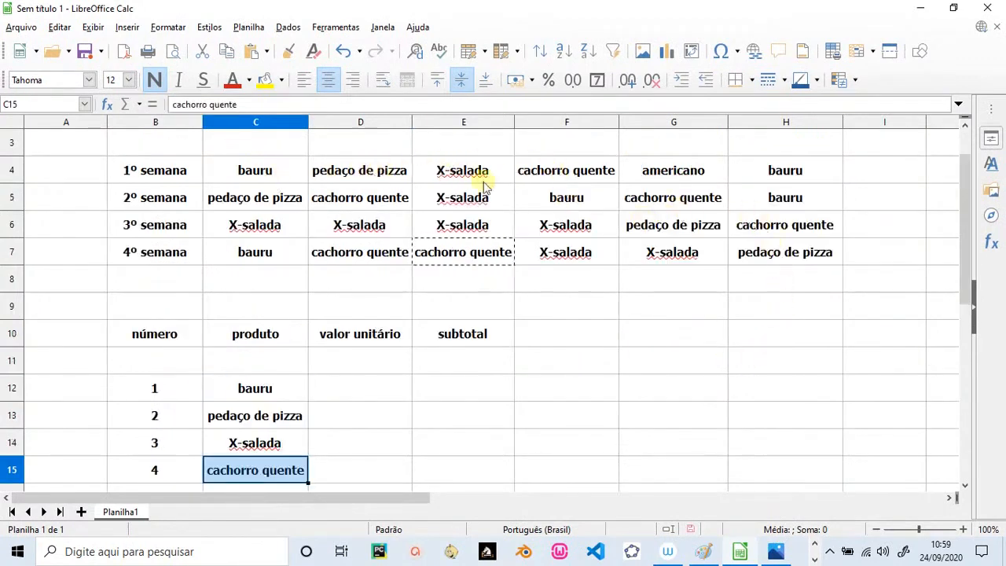
click(678, 171)
key(ctrl+c)
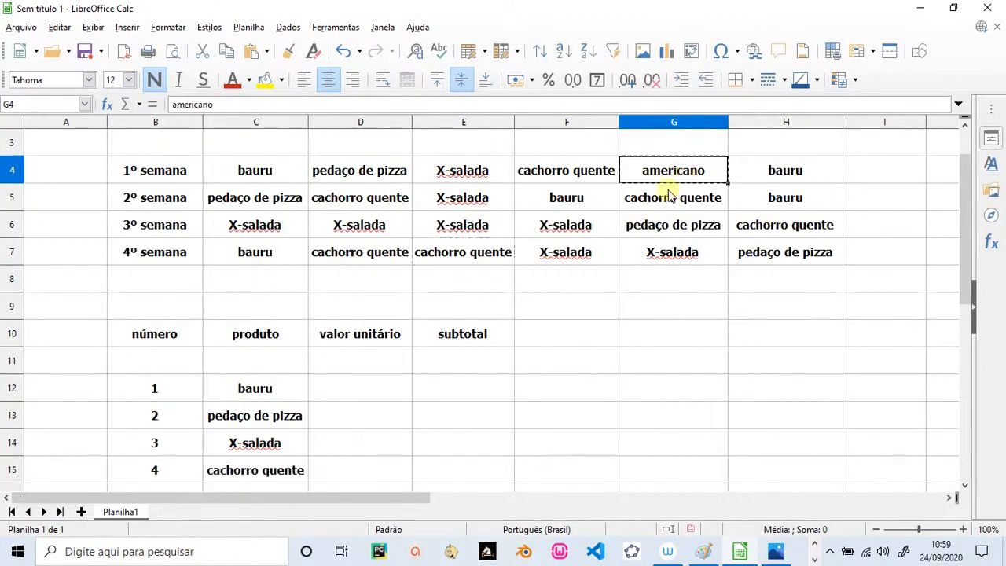
scroll(246, 329, down, 2)
click(247, 329)
key(ctrl+v)
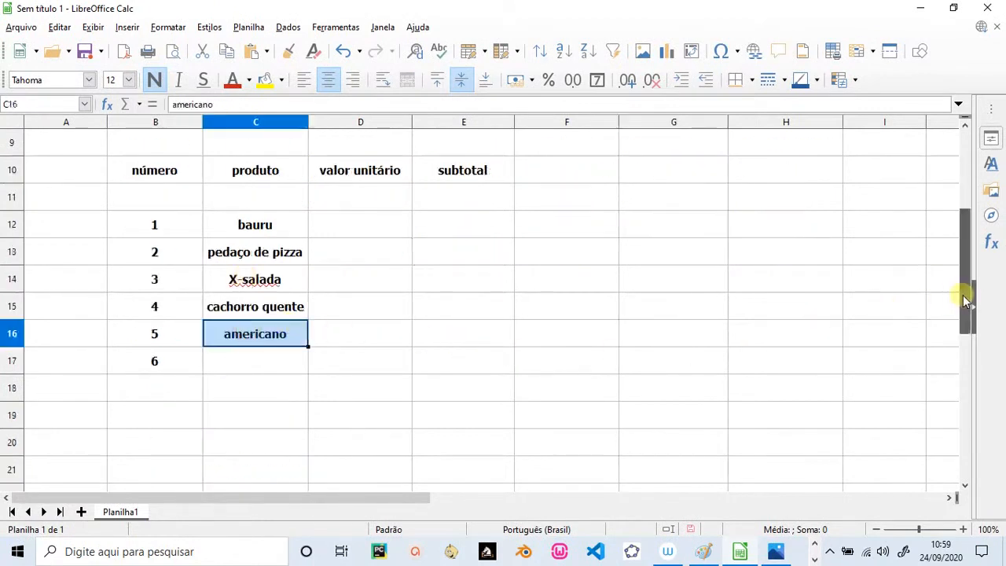
Clear the surplus 6 from B17 and left-align the product names in C12:C16
drag(964, 300, 963, 220)
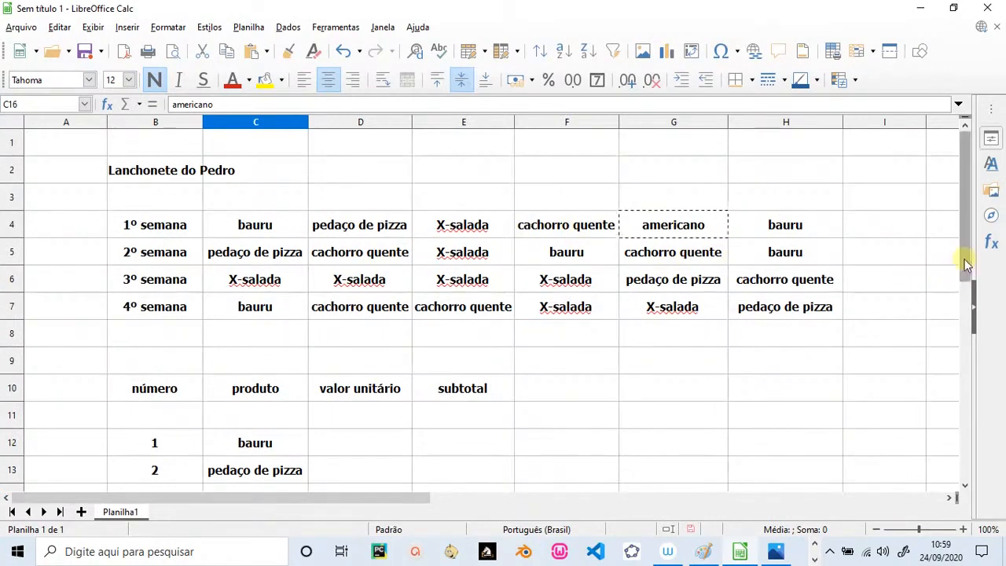
drag(967, 266, 970, 319)
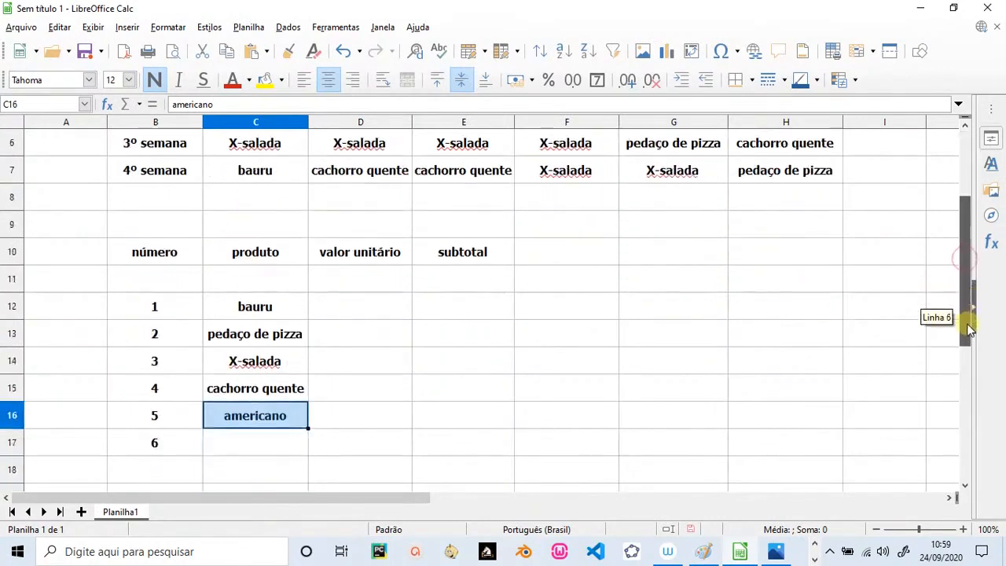
click(166, 446)
drag(260, 306, 273, 424)
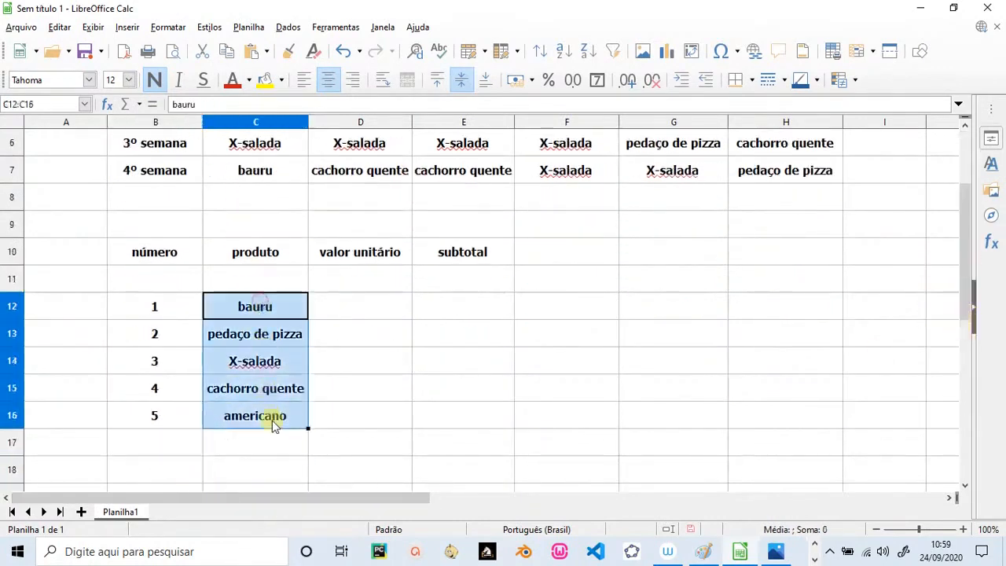
click(303, 79)
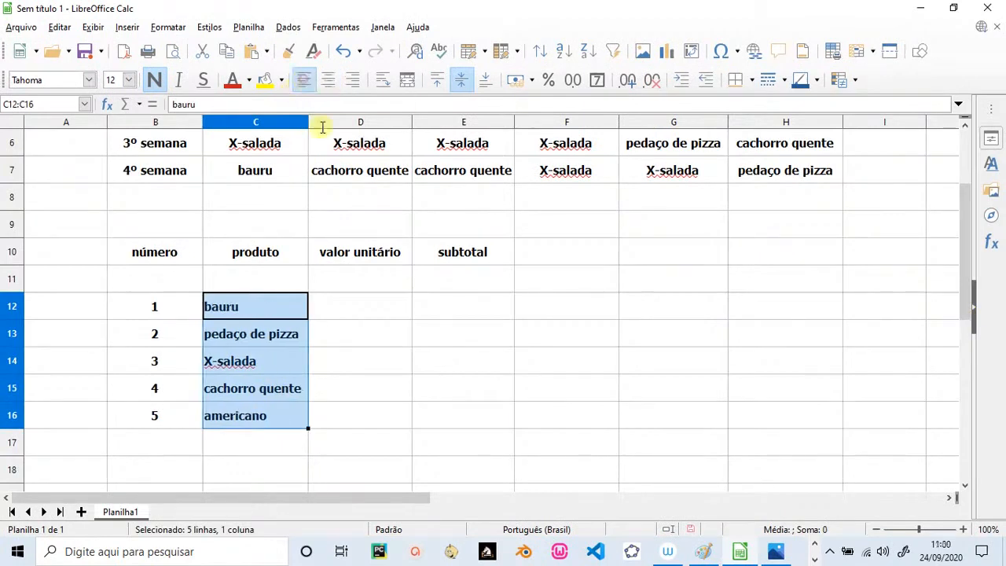
Enter the unit values 5, 4, 6, 4,5 and 7 in D12:D16 of the "valor unitário" column
click(375, 297)
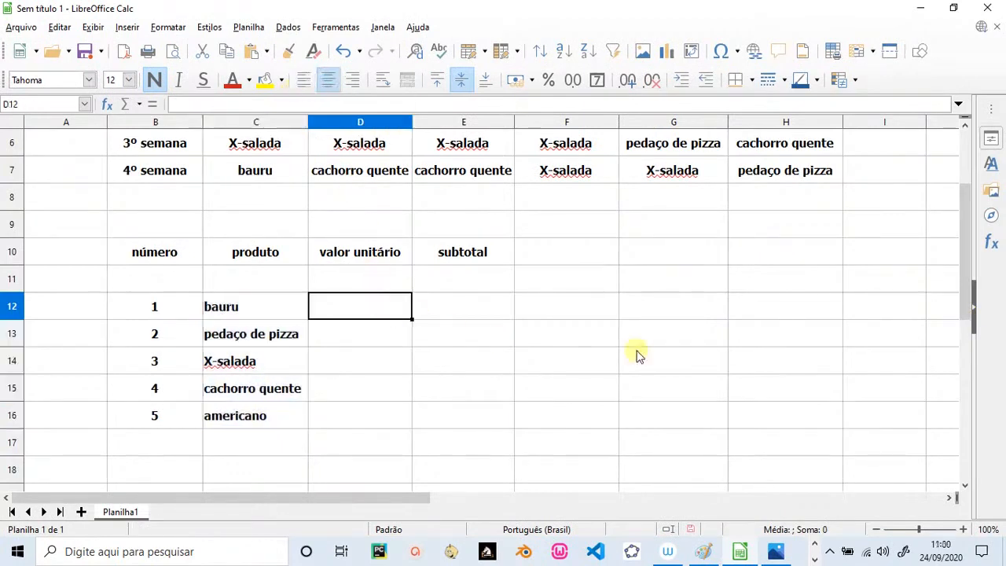
text(5)
click(363, 340)
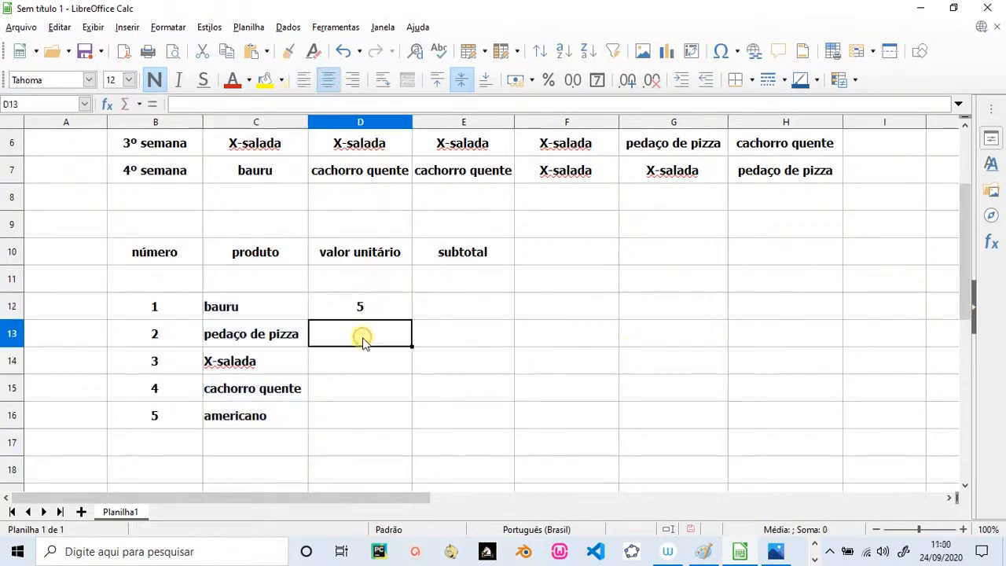
text(4)
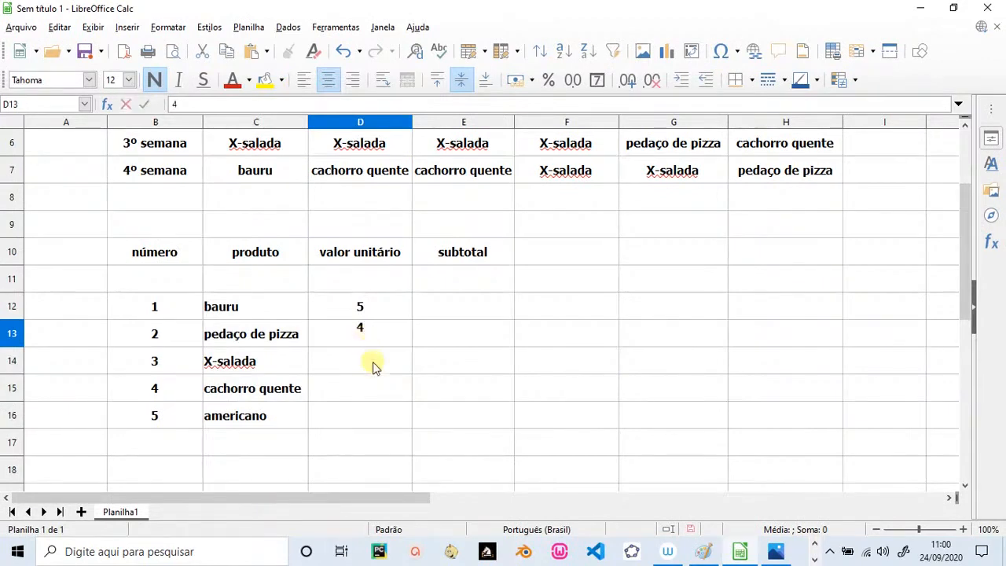
click(370, 360)
text(6)
click(372, 388)
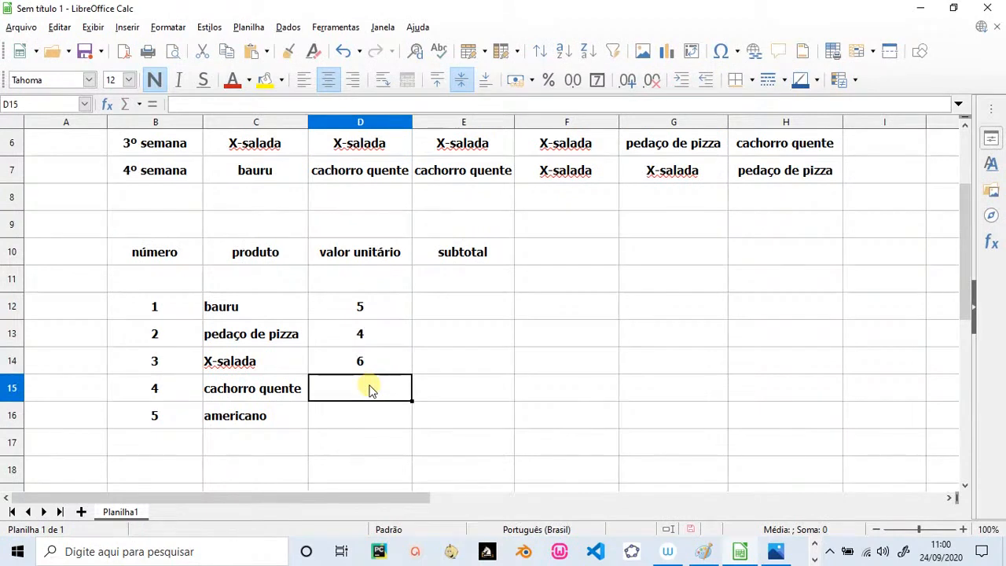
text(4,5)
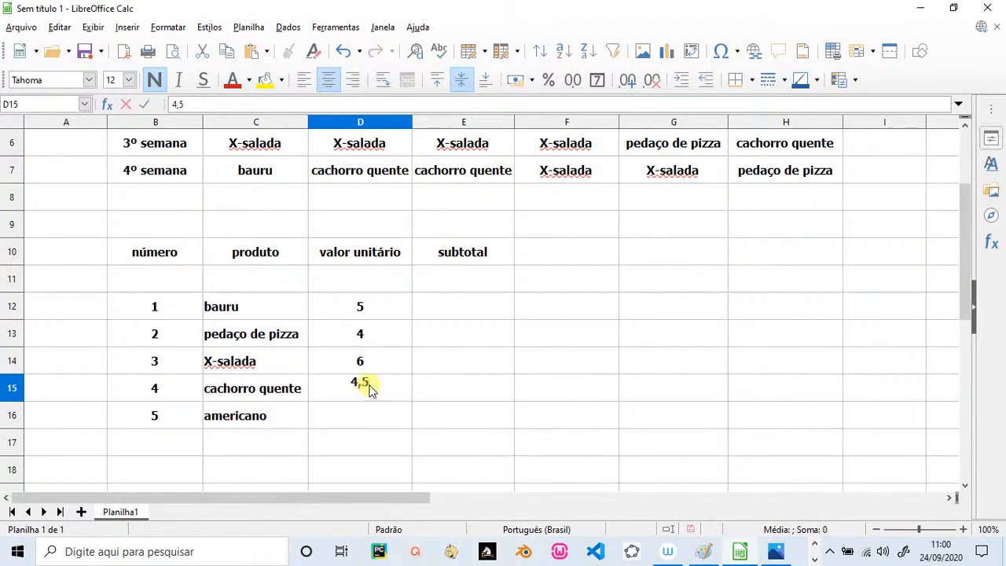
click(354, 416)
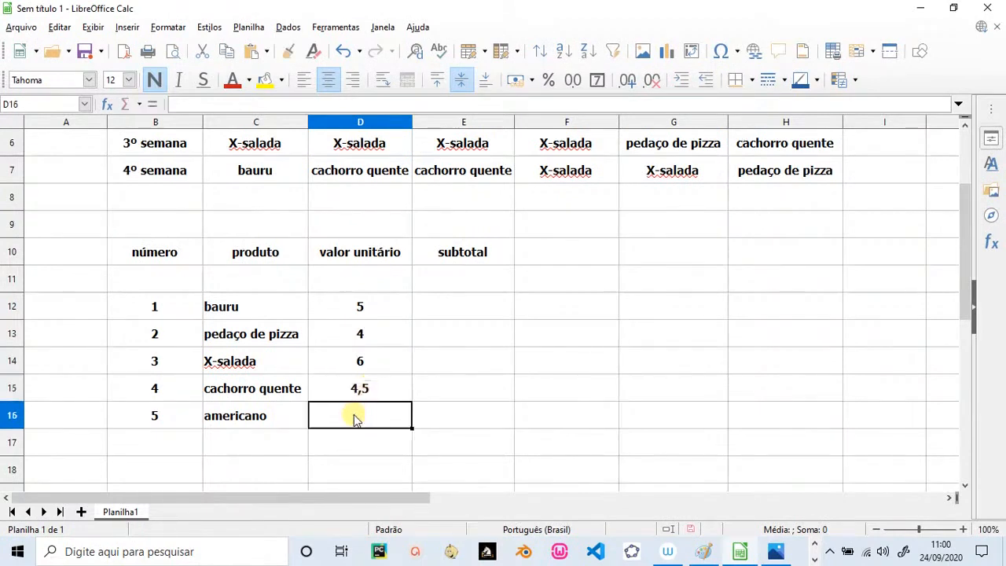
text(7)
click(413, 444)
Move the "subtotal" heading from E10 to F10
drag(340, 298, 502, 412)
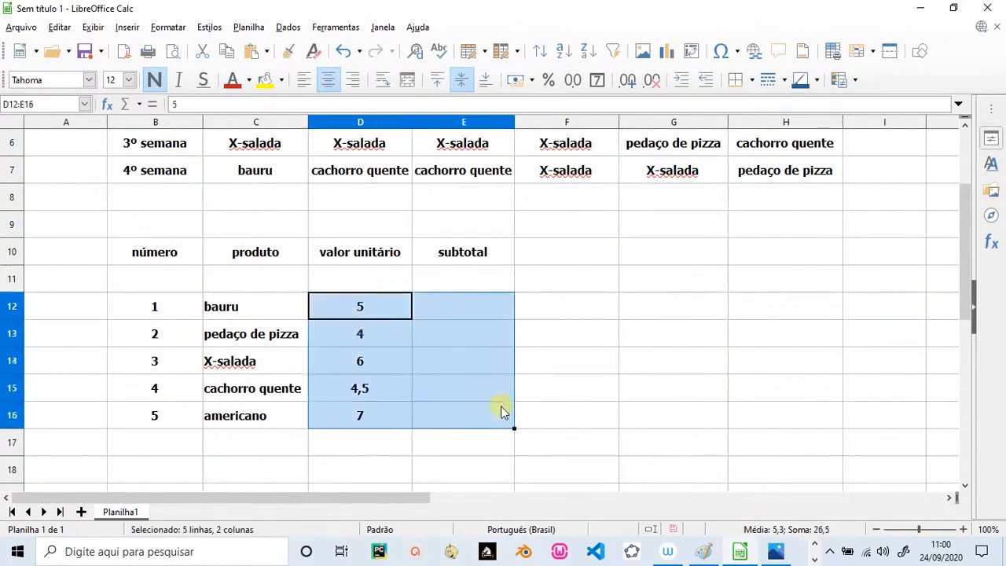
click(464, 254)
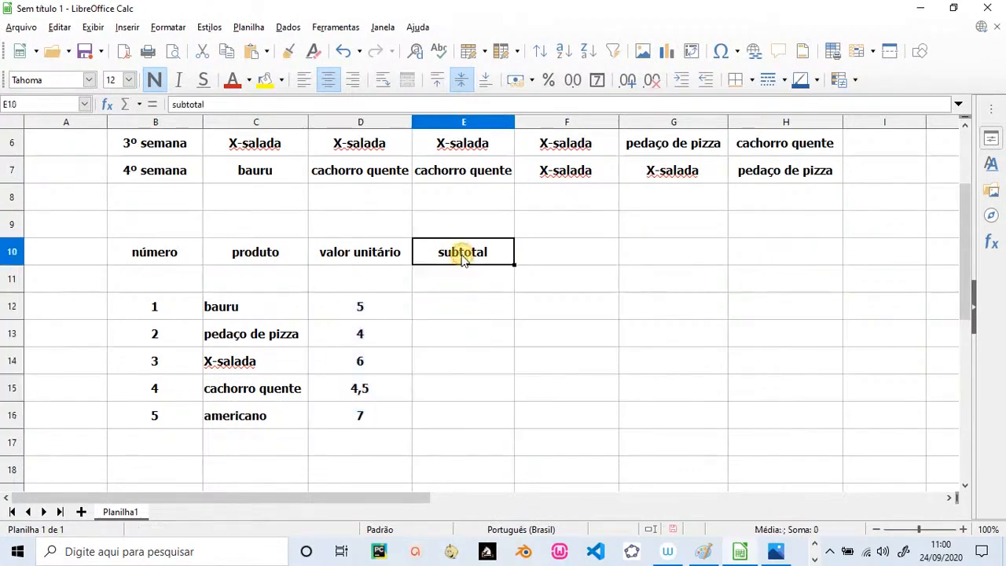
key(ctrl+x)
click(546, 257)
key(ctrl+v)
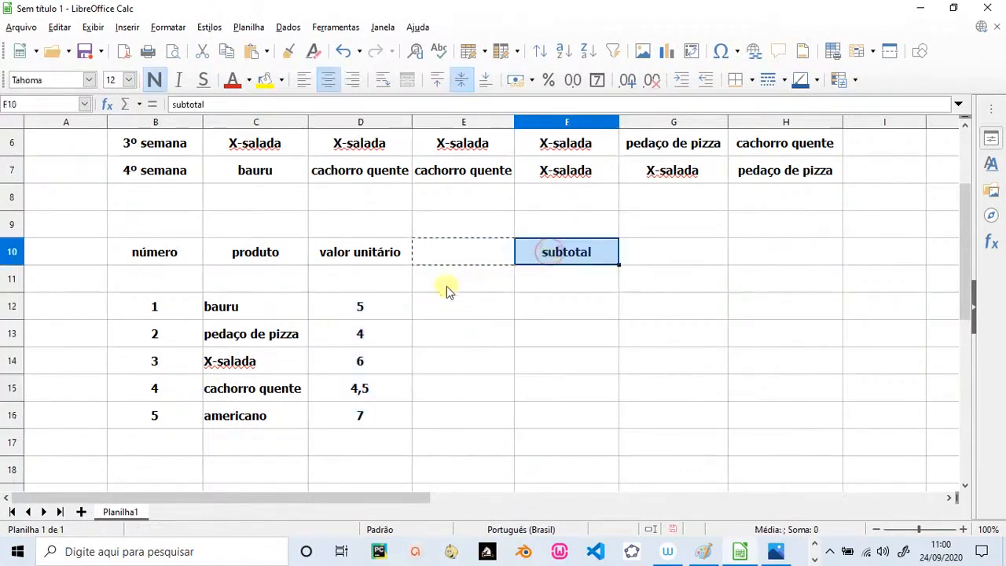
click(438, 259)
text(q)
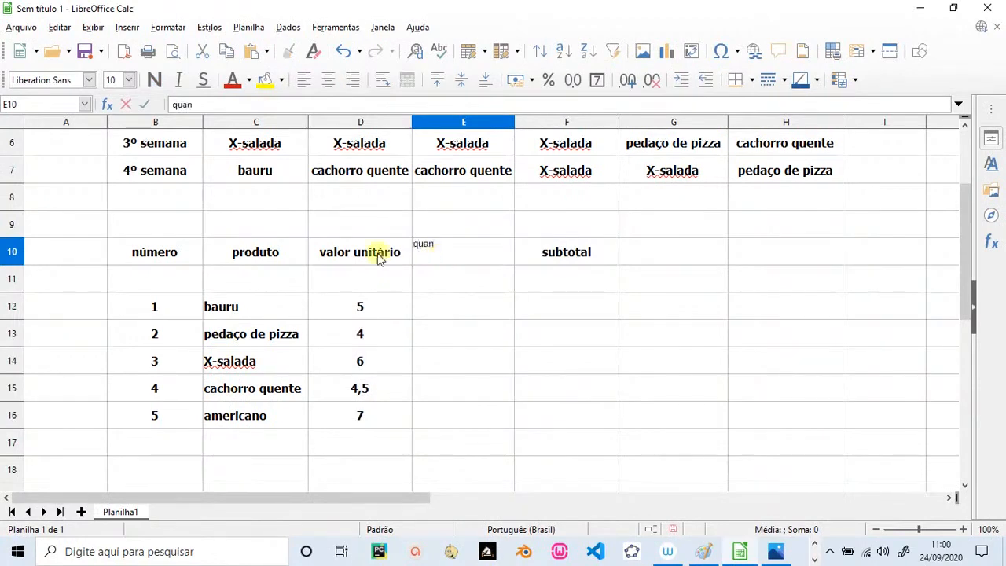
text(uan)
Copy the "valor unitário" heading over E10 to reuse its formatting, and replace the copied text with "quantidade"
click(378, 259)
key(ctrl+c)
click(448, 254)
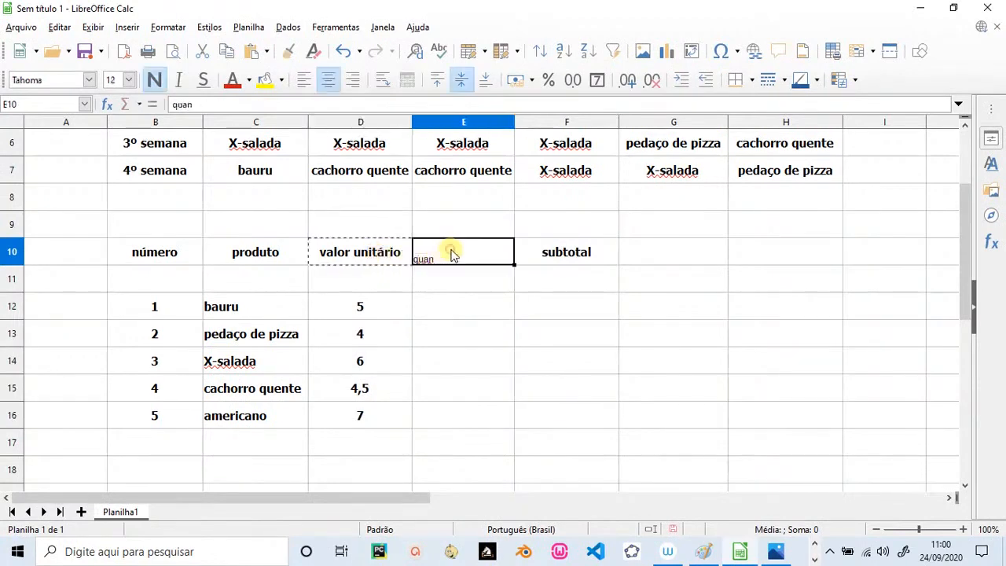
key(ctrl+v)
click(509, 307)
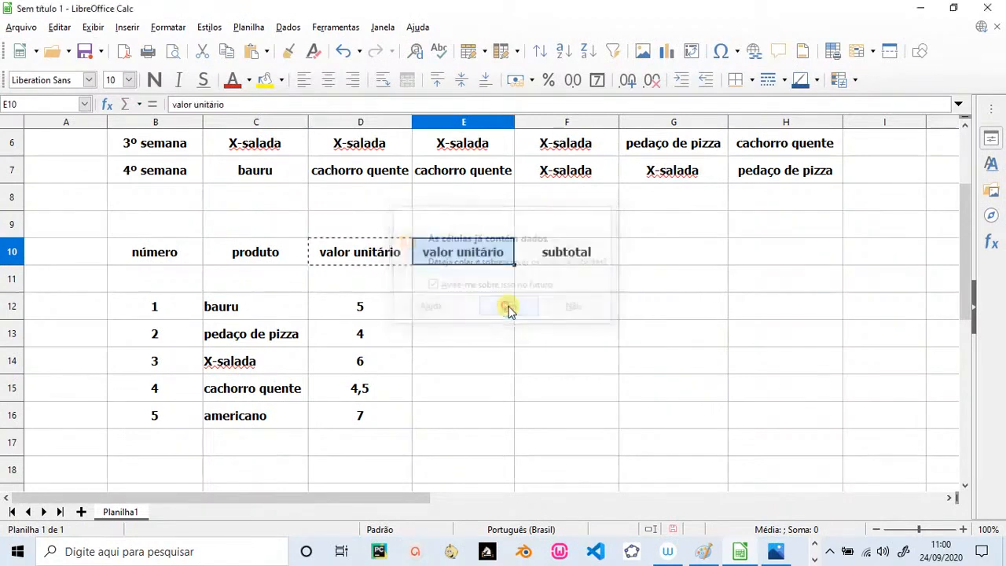
text(quantidade)
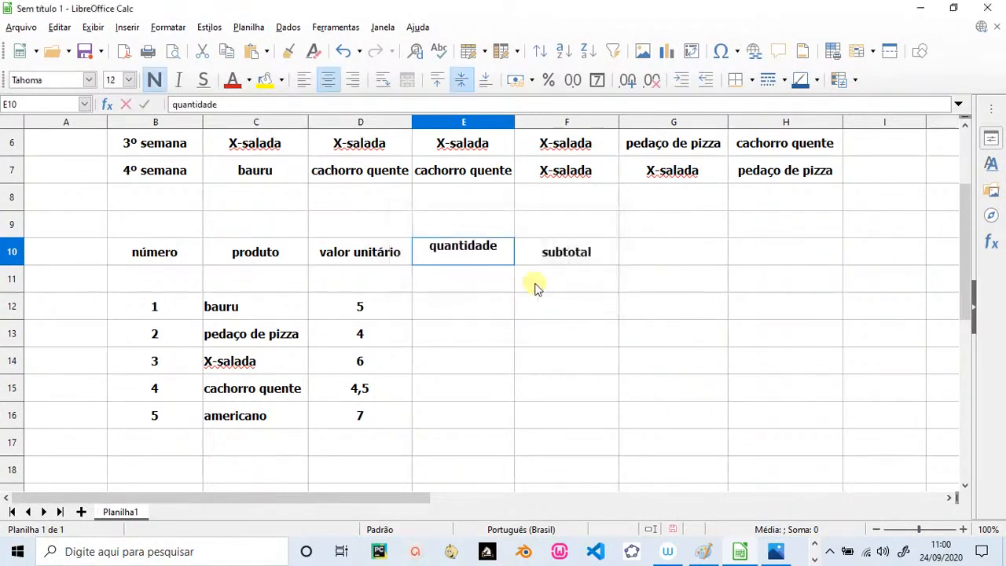
click(509, 328)
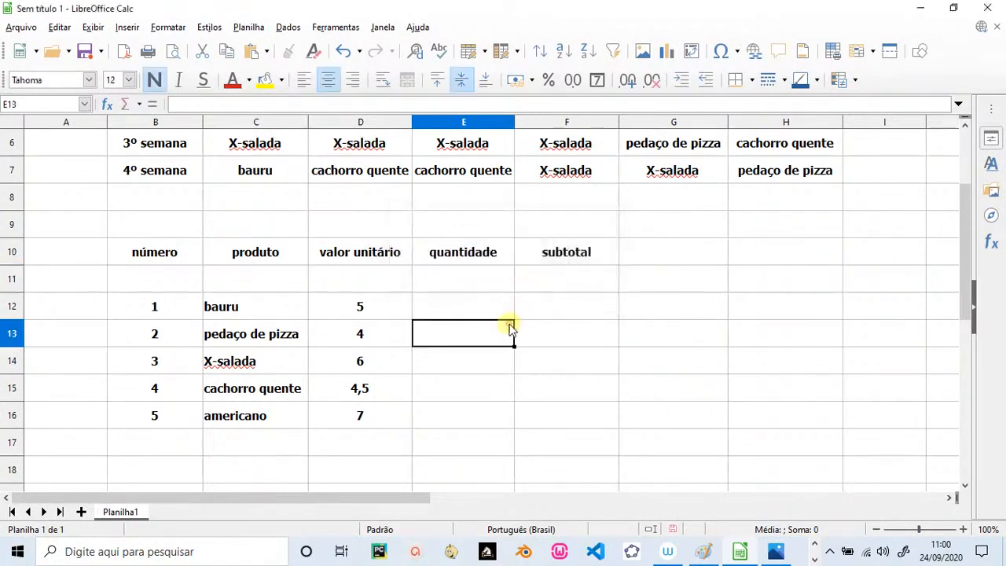
Format the unit values in D12:D16 and the subtotal cells in F12:F16 as currency
drag(357, 308, 375, 408)
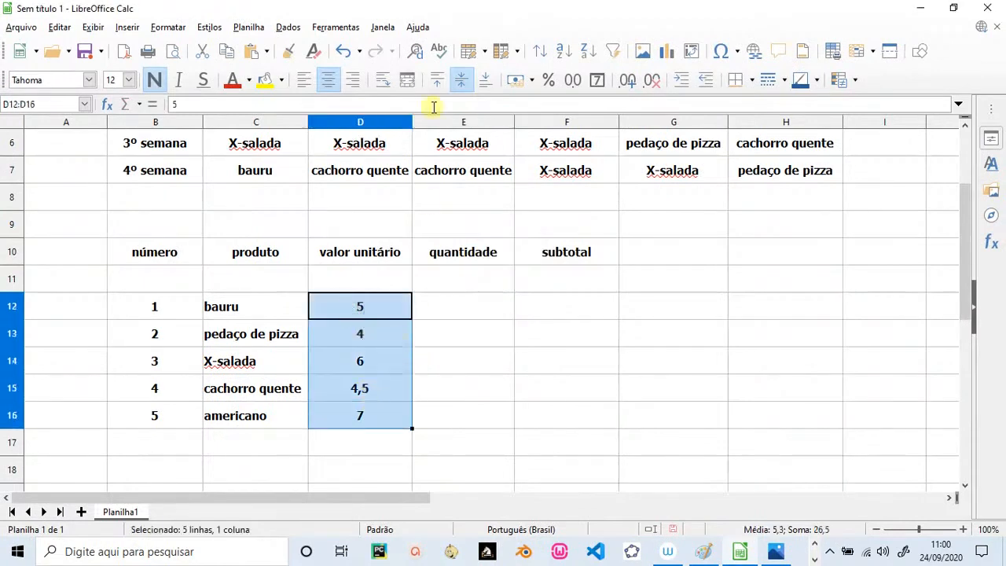
click(524, 80)
drag(552, 310, 571, 417)
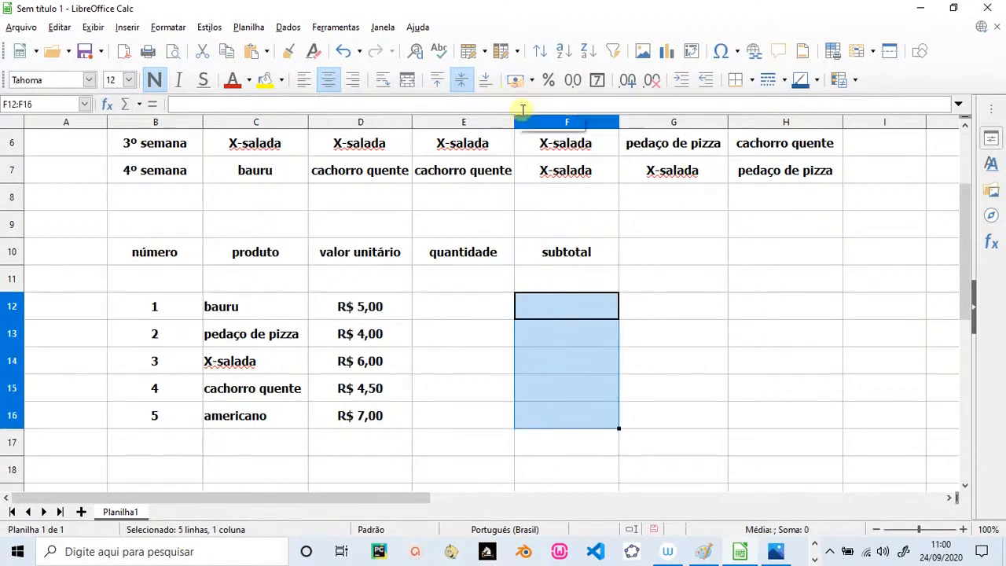
click(699, 346)
Apply borders around and between all cells of the weekly table B4:H7
scroll(699, 346, up, 2)
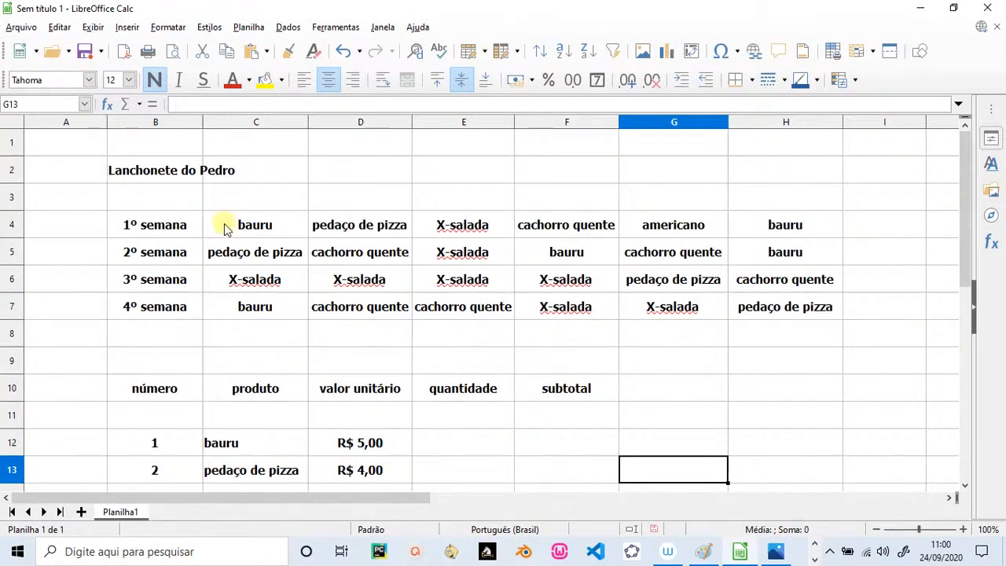
drag(186, 224, 754, 318)
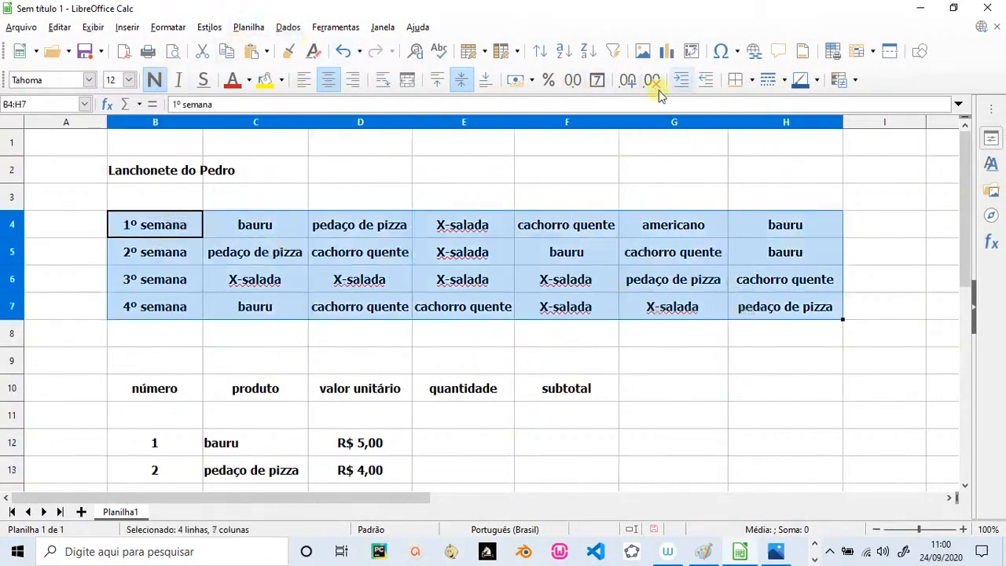
click(751, 80)
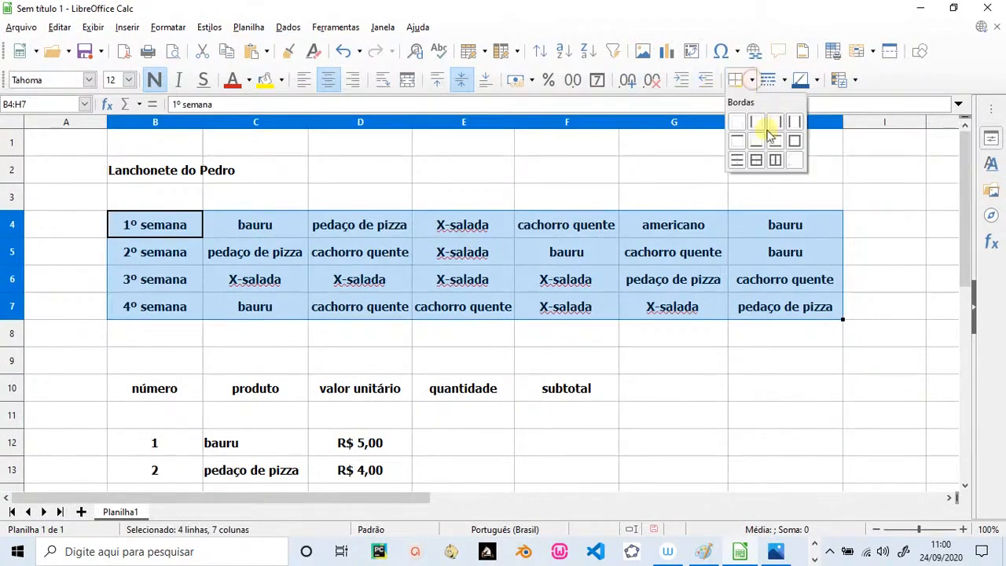
click(792, 159)
click(458, 199)
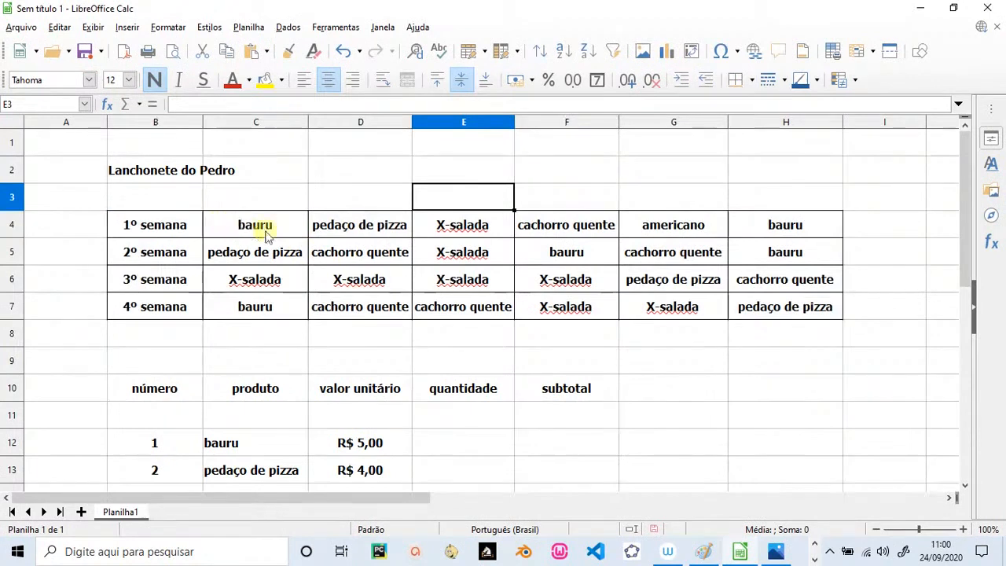
Examine the quantidade and subtotal cells of the bauru row and the occurrences of bauru in the weekly table
scroll(566, 283, down, 1)
click(437, 257)
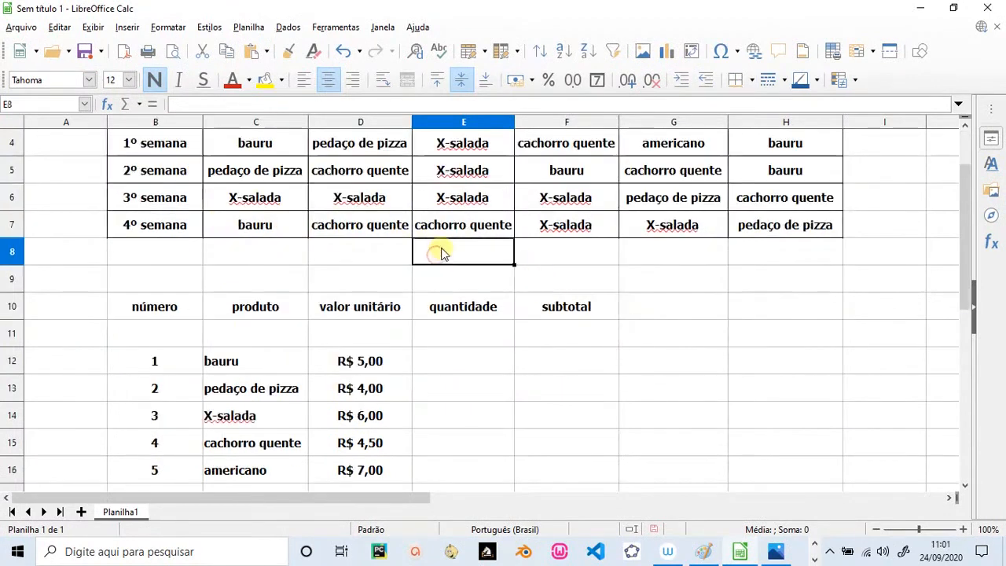
scroll(348, 427, up, 1)
scroll(357, 414, down, 2)
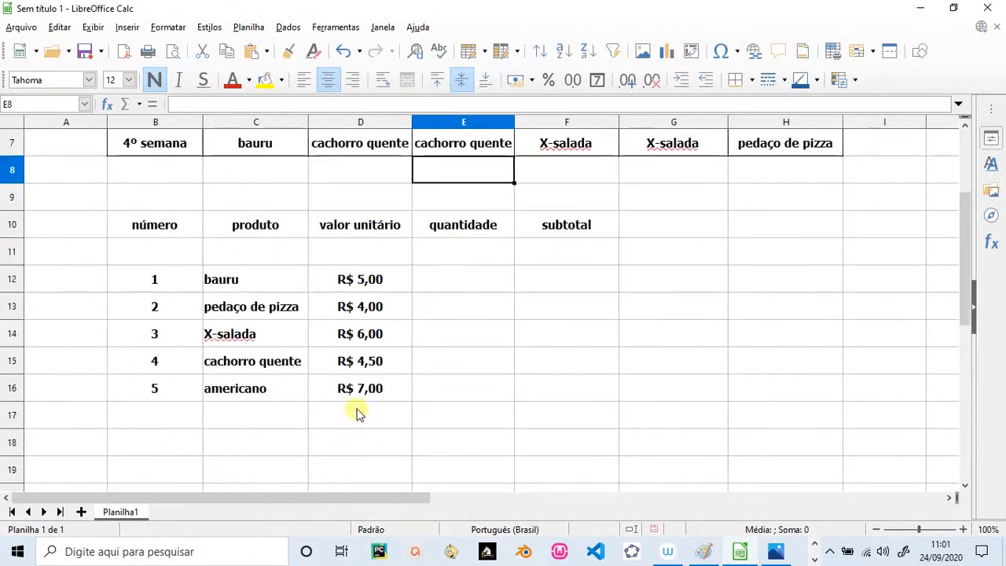
click(225, 285)
click(448, 285)
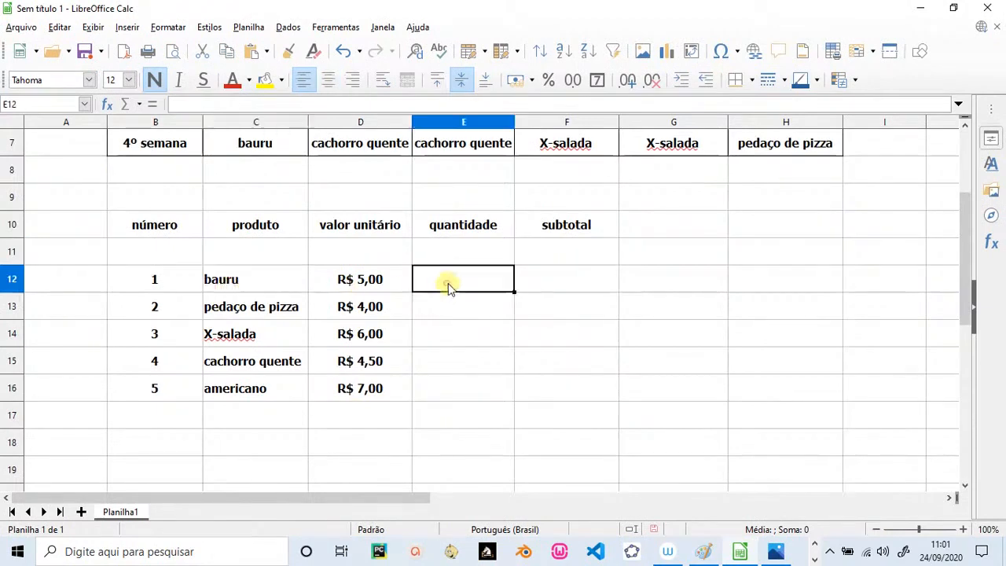
click(548, 279)
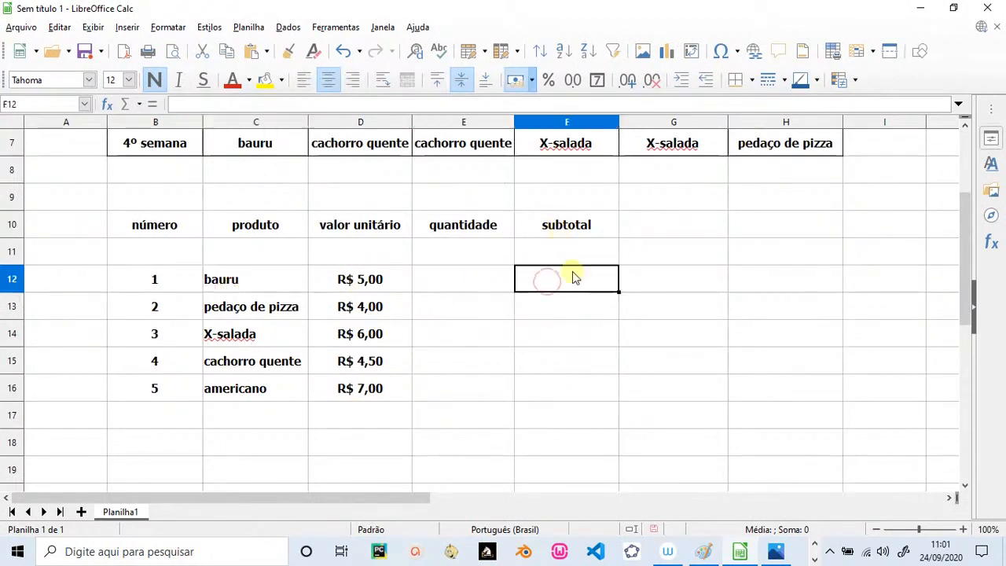
click(427, 276)
click(549, 280)
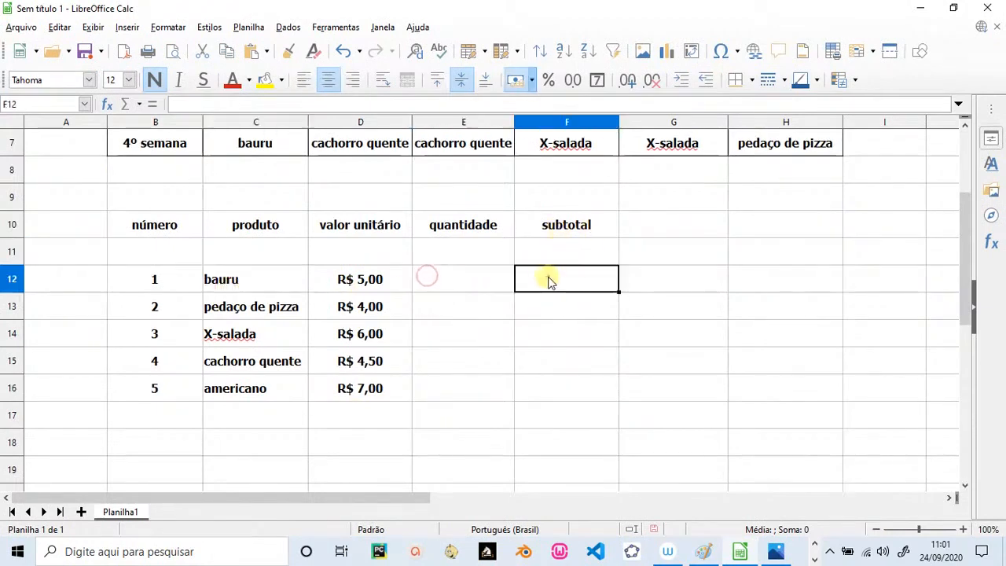
click(437, 286)
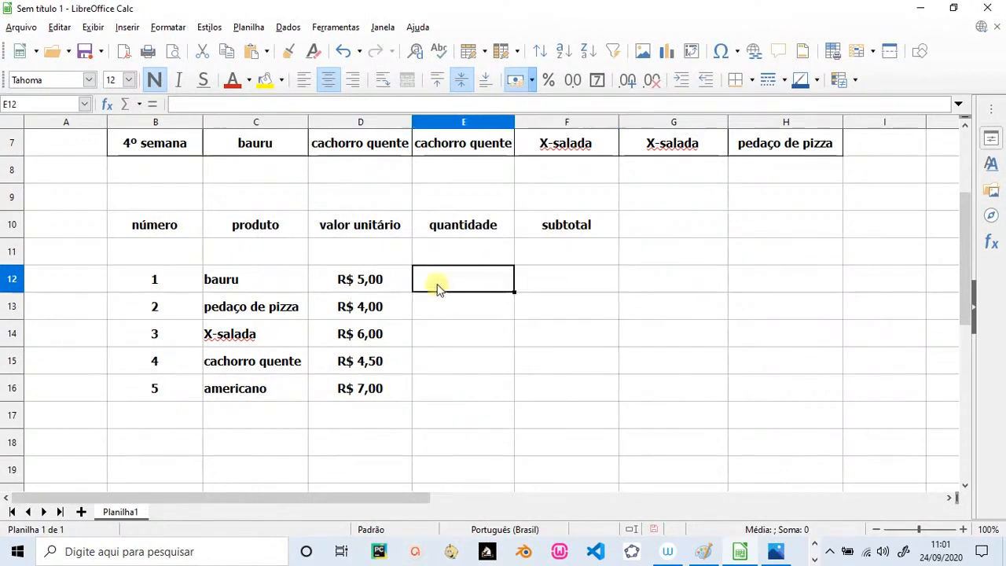
drag(965, 243, 958, 209)
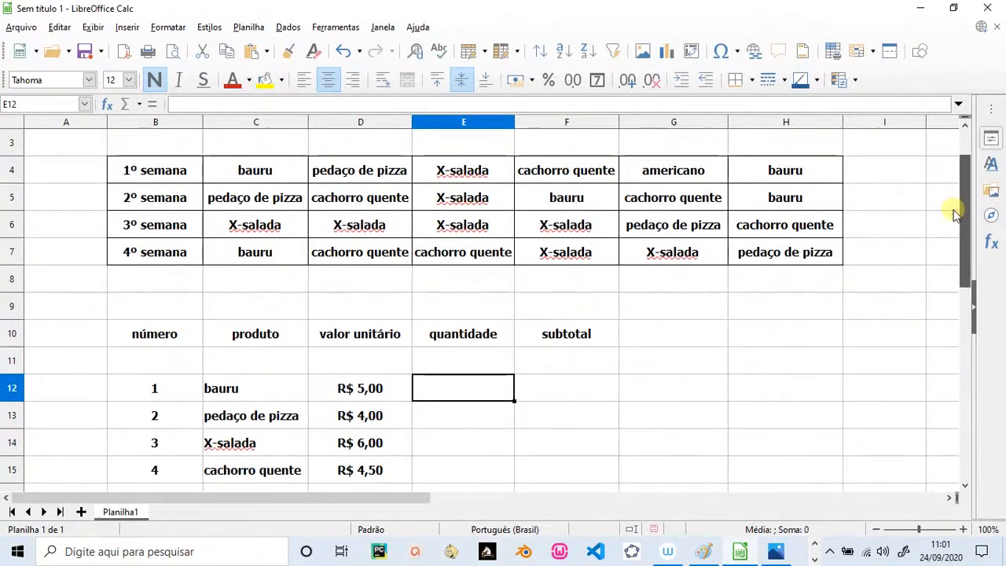
click(272, 177)
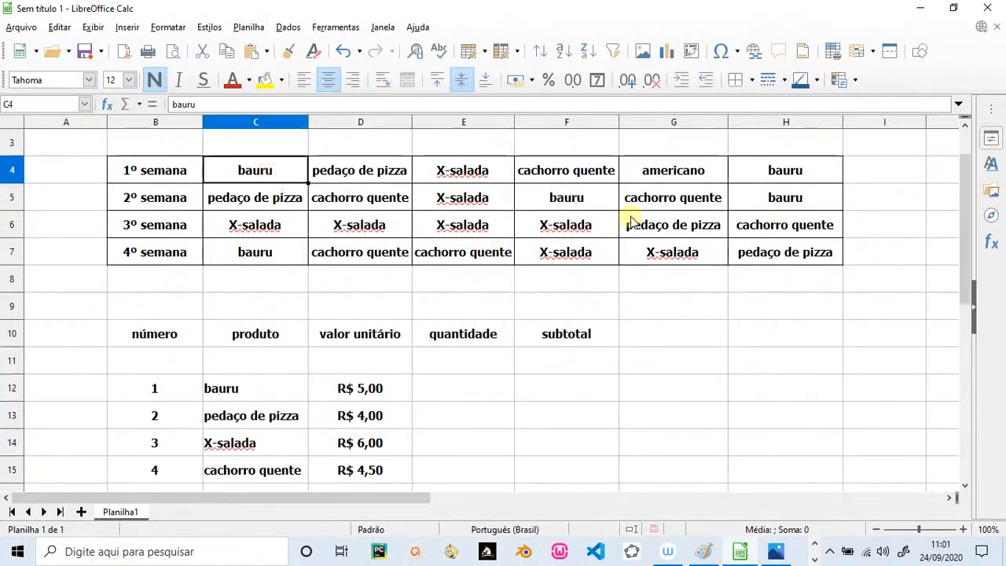
Count the bauru entries of the weekly table in E12 with the formula =CONT.SE(C4:H7;"bauru")
click(746, 252)
drag(267, 168, 740, 251)
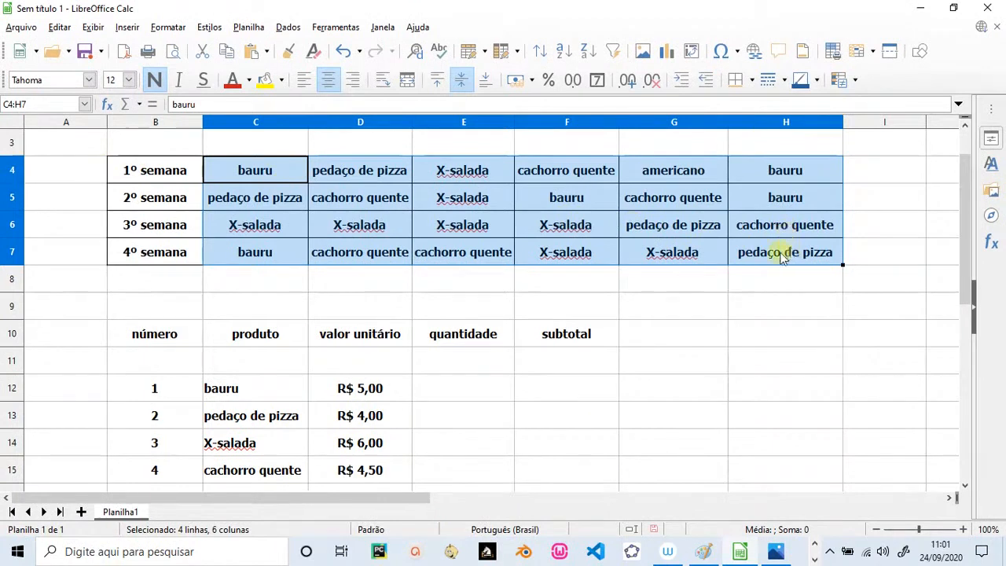
click(442, 388)
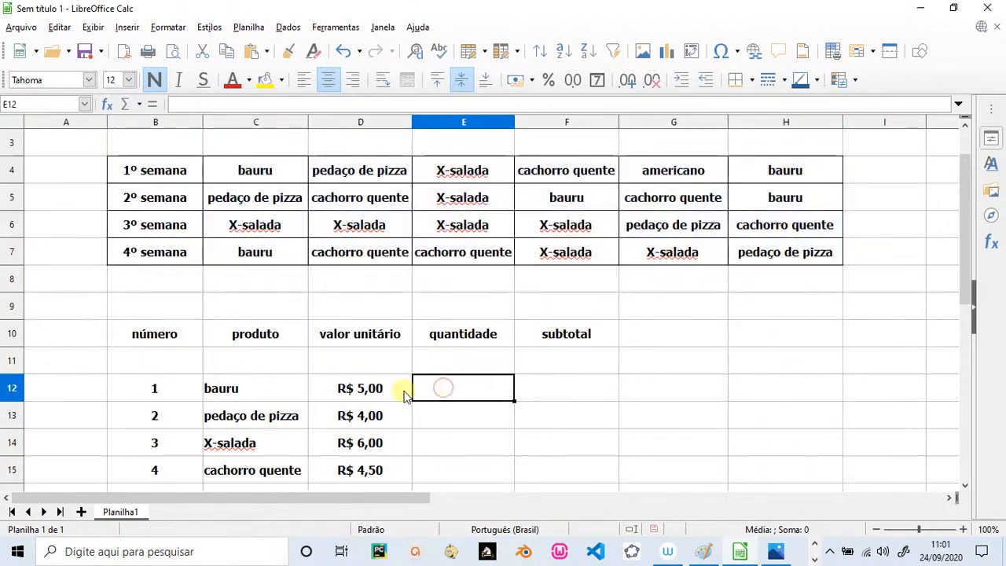
double_click(438, 385)
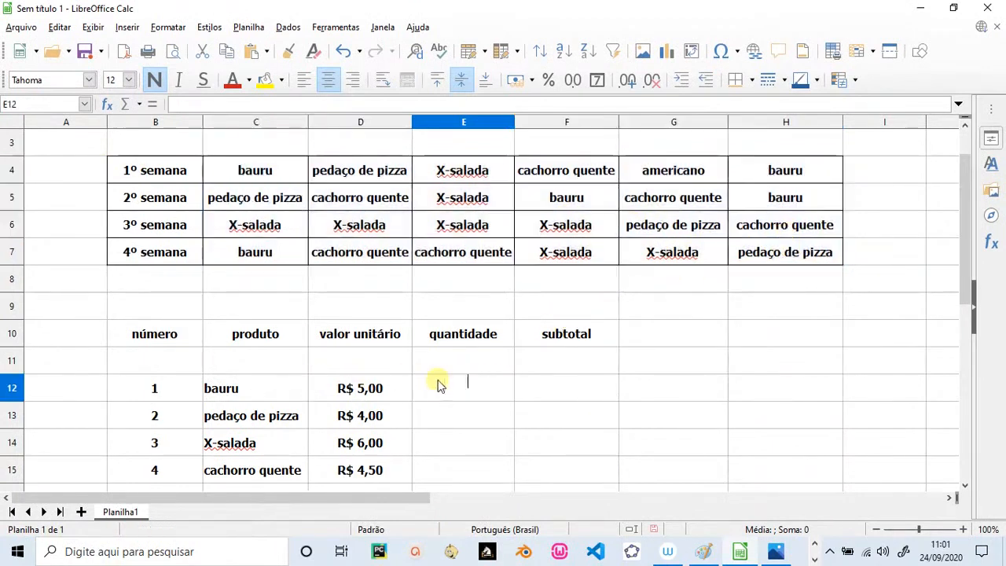
text(=c)
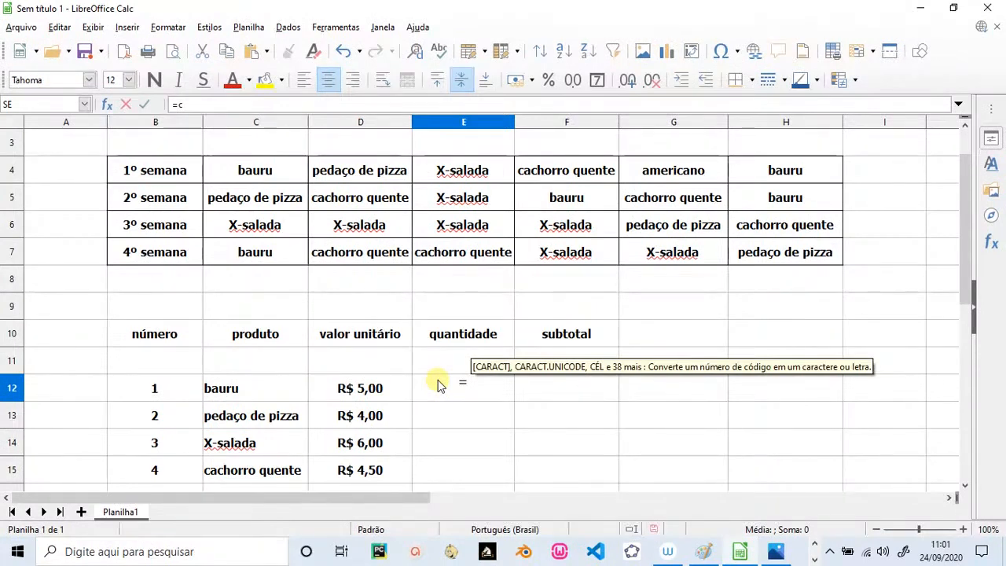
text(ont)
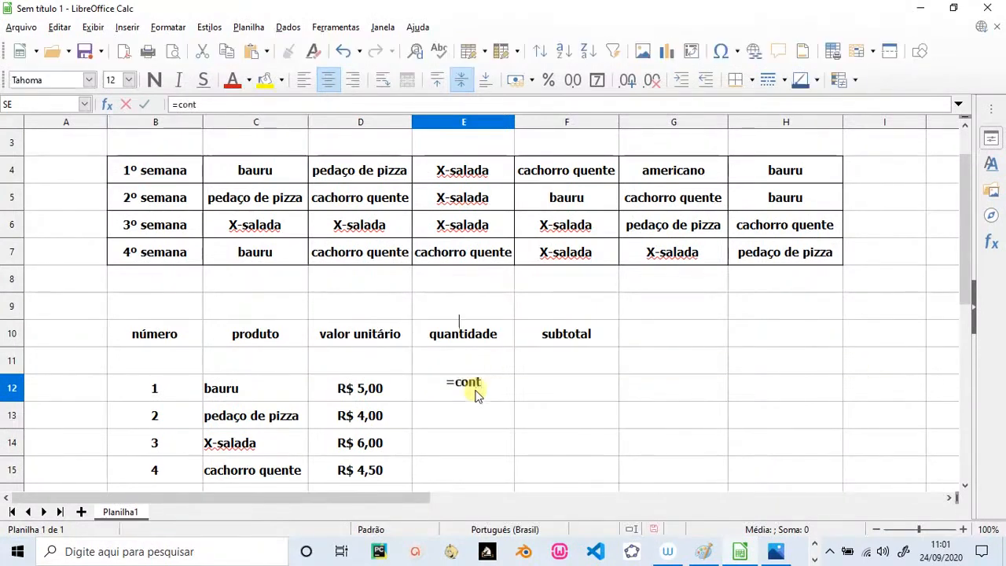
text(.se()
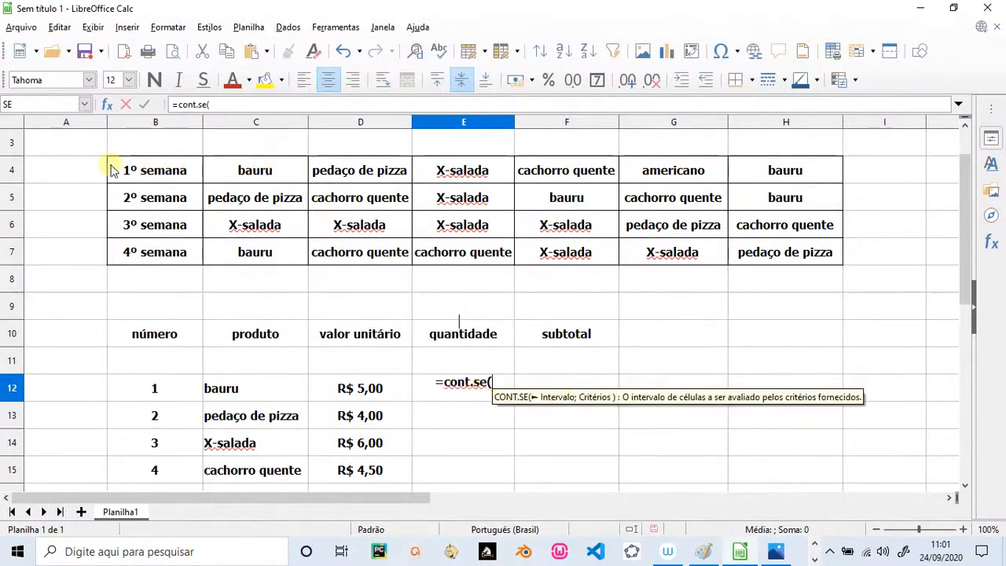
text(c4:)
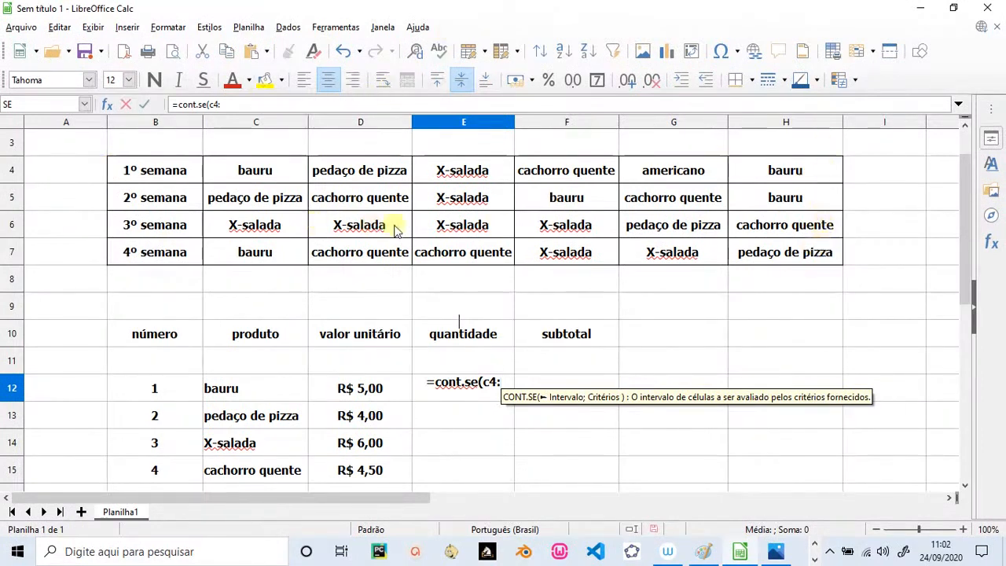
text(h7)
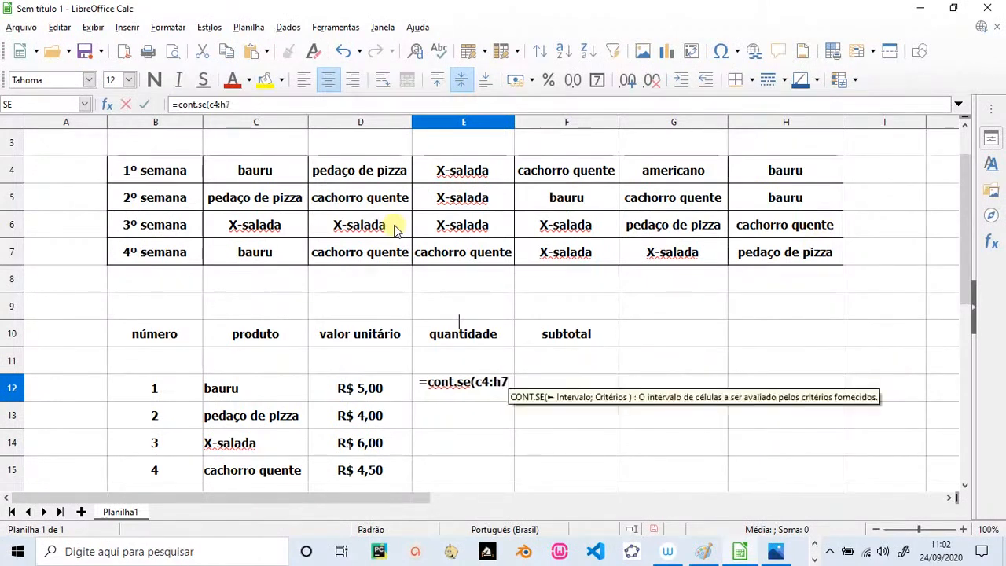
text(;)
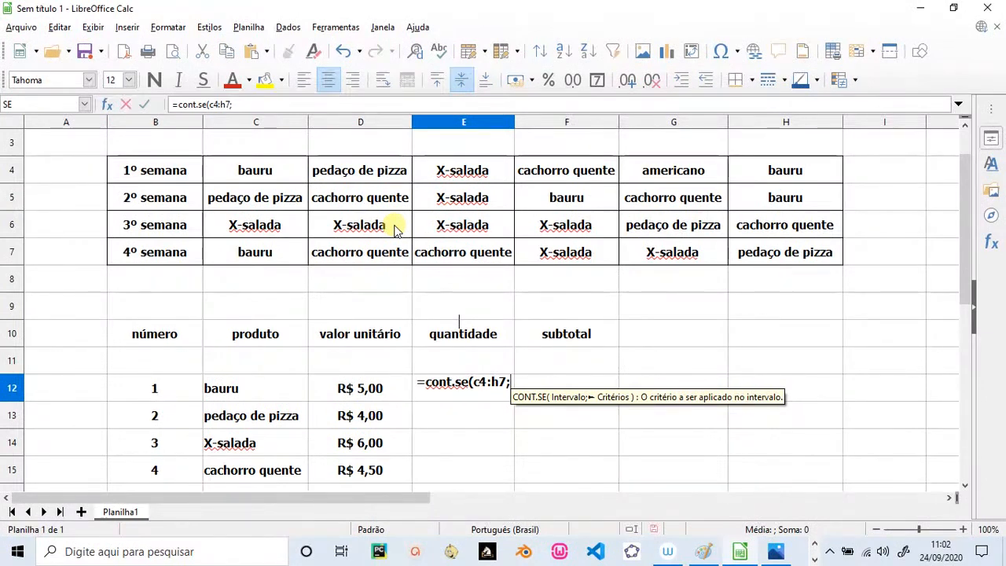
text(")
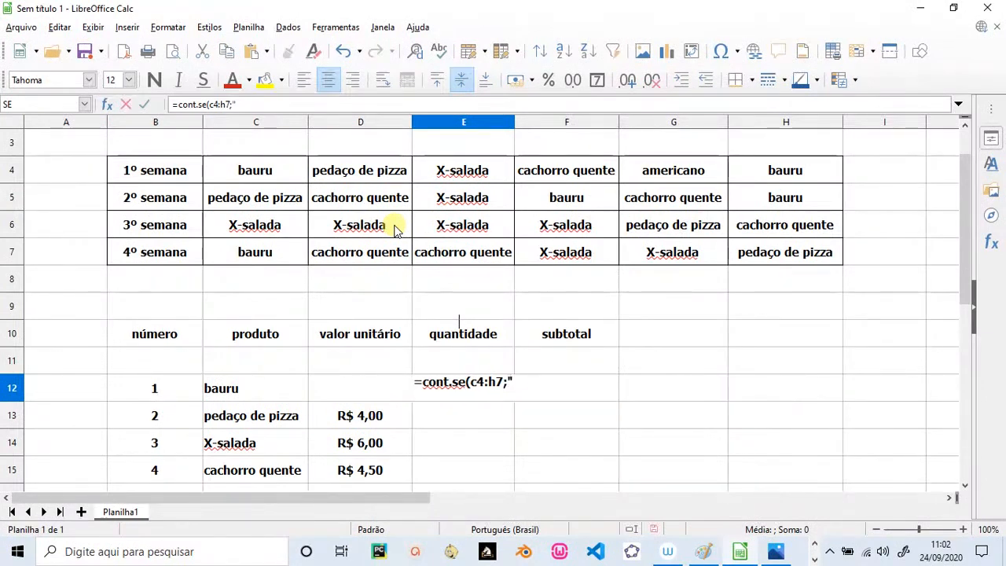
text(bauru")
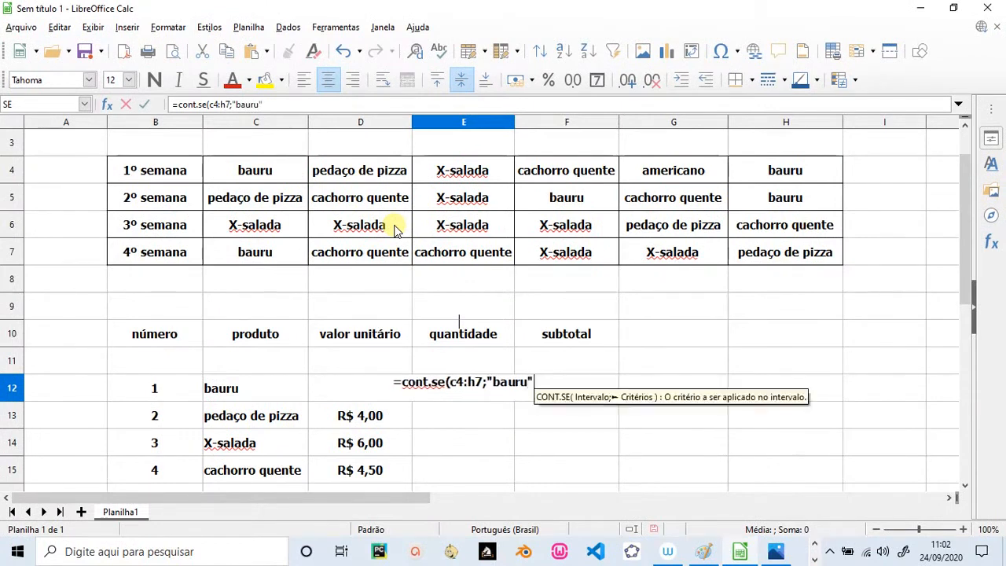
text())
key(Return)
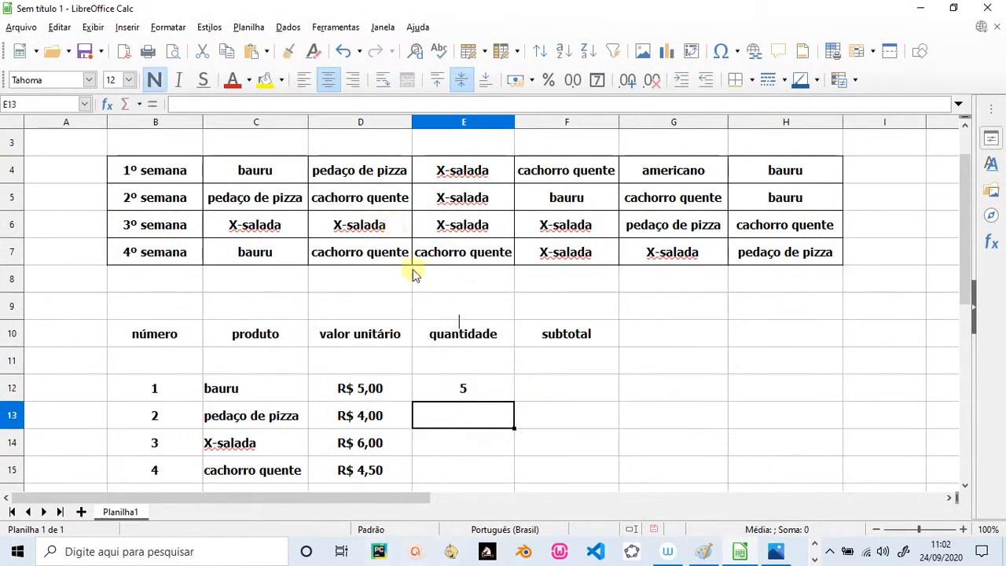
Colour the text of every bauru cell in the weekly table red: C4, H4, F5, H5 and C7
click(266, 174)
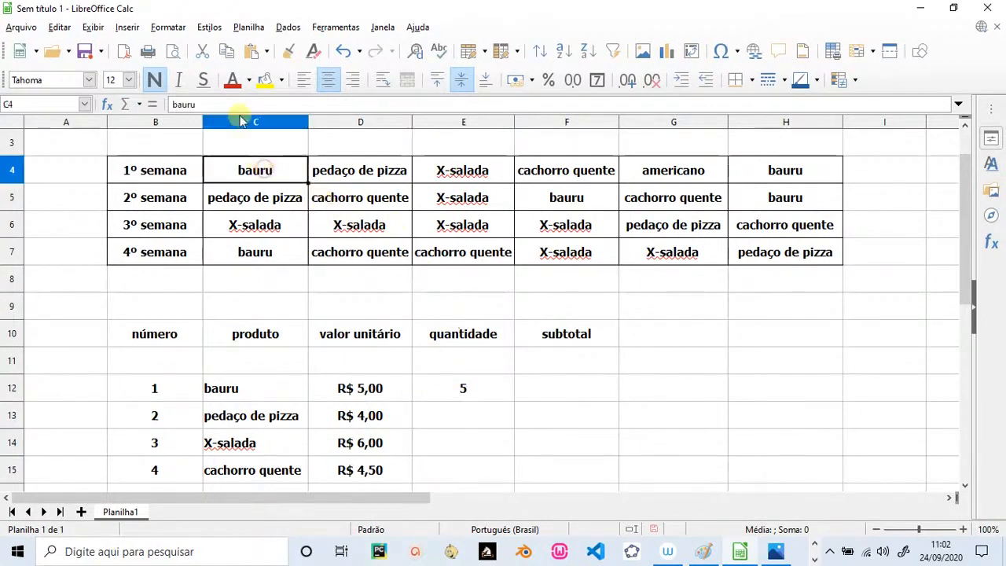
click(232, 79)
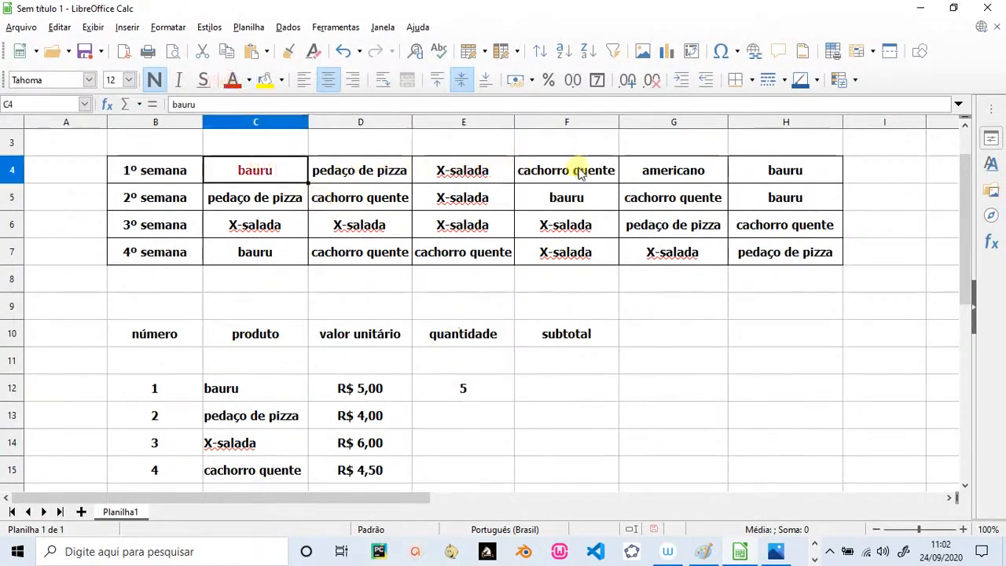
click(766, 172)
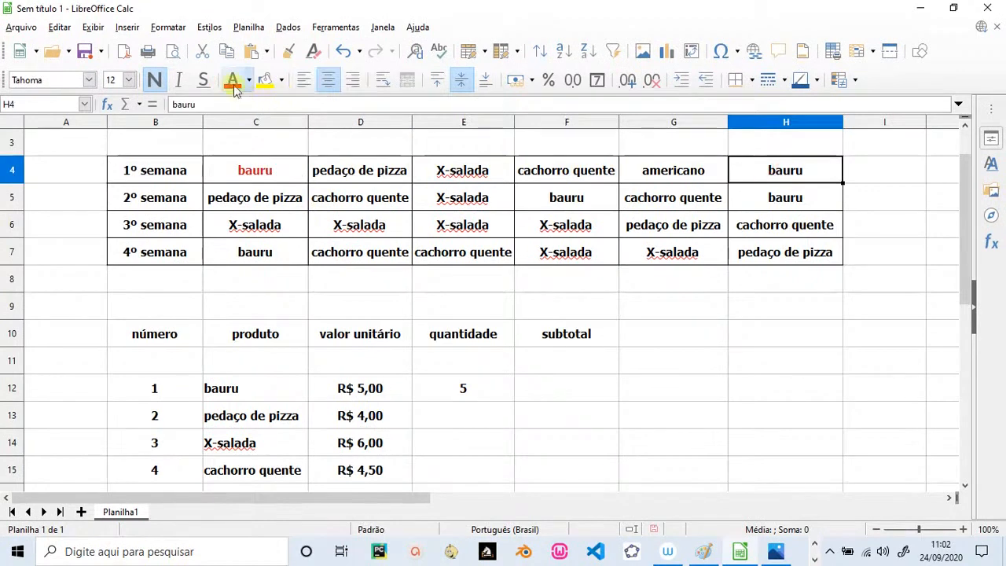
click(232, 79)
click(555, 196)
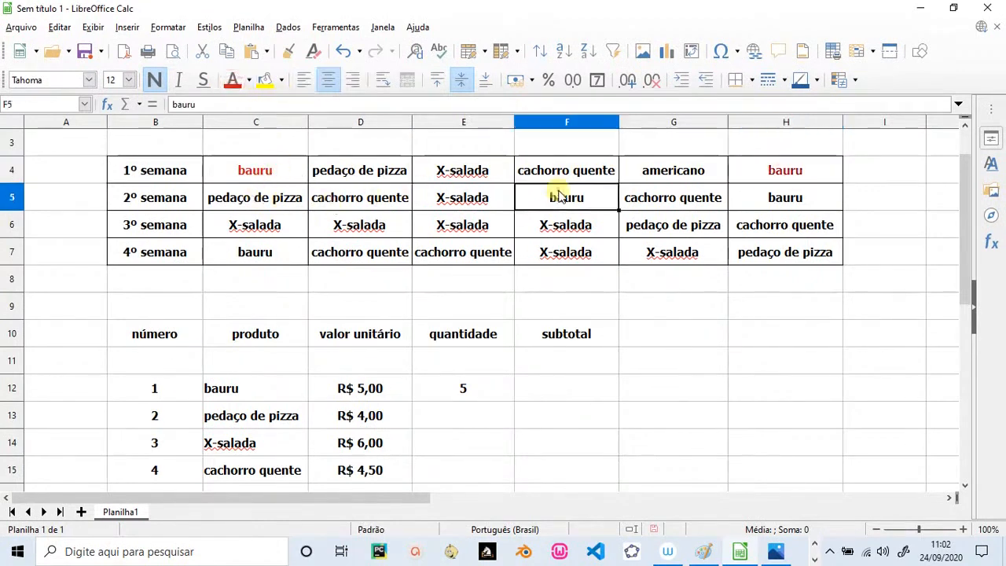
click(234, 82)
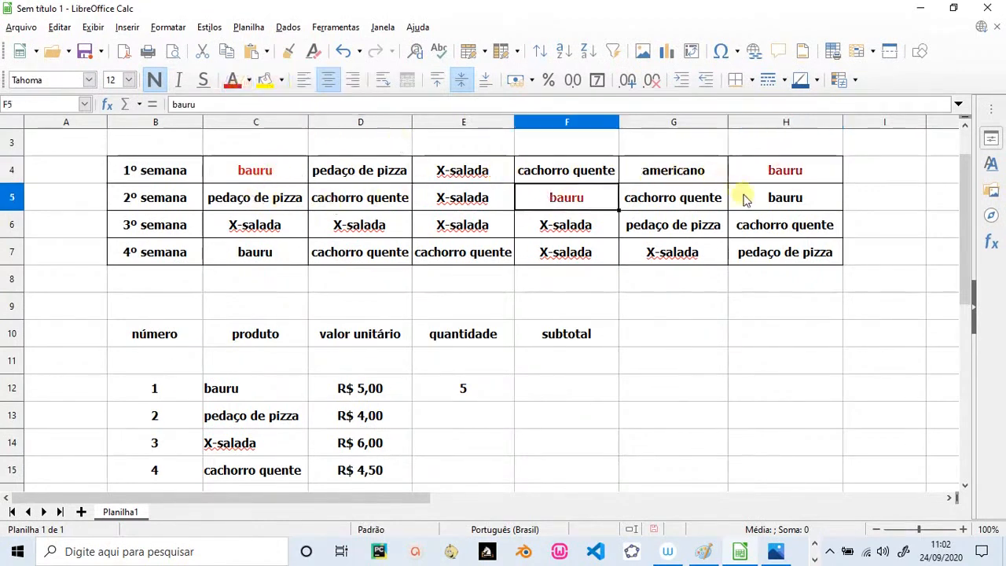
click(742, 195)
click(233, 80)
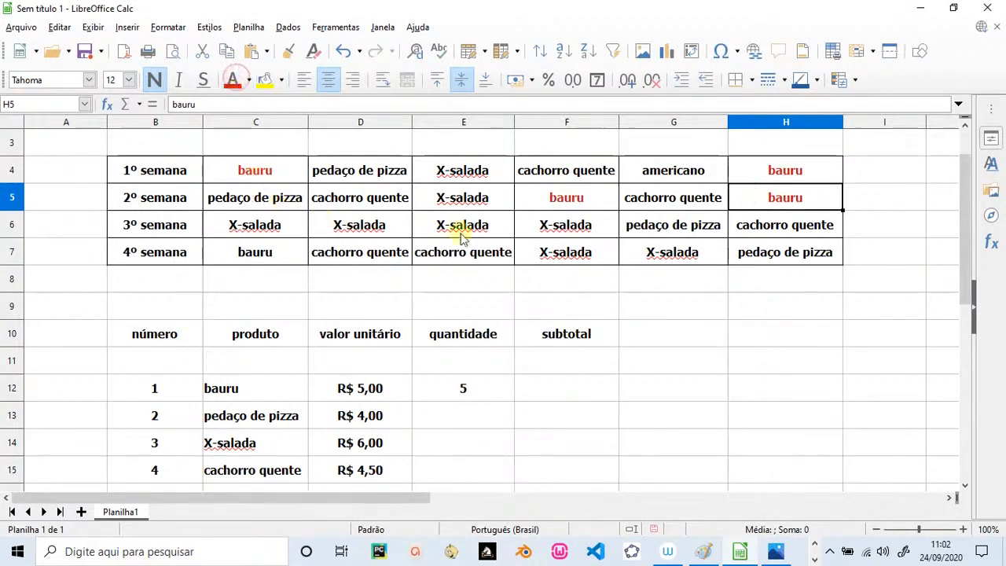
click(267, 251)
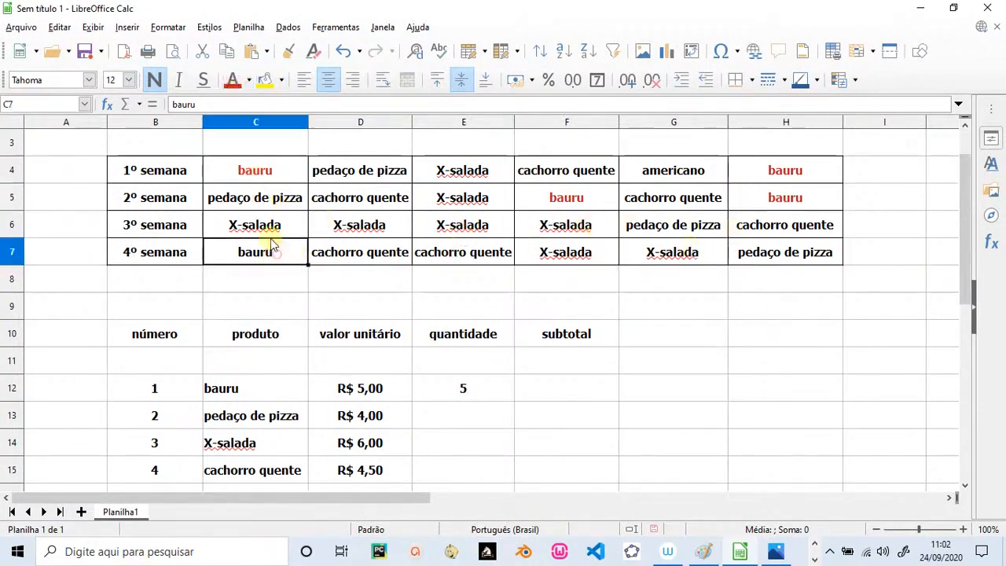
click(233, 80)
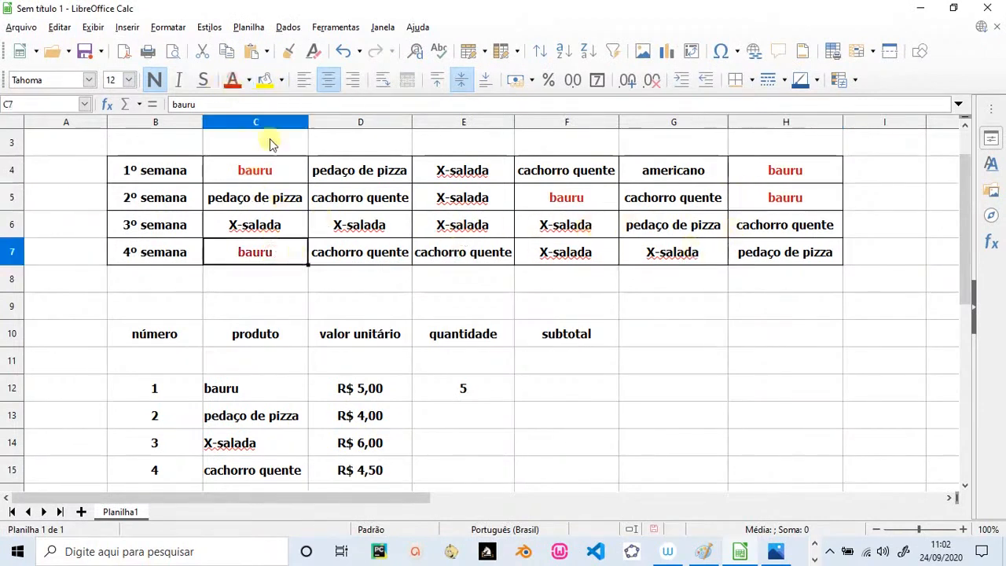
Count the pizza slices of the weekly table in E13 with the formula =CONT.SE(C4:H7;"pedaço de pizza")
click(500, 432)
click(487, 388)
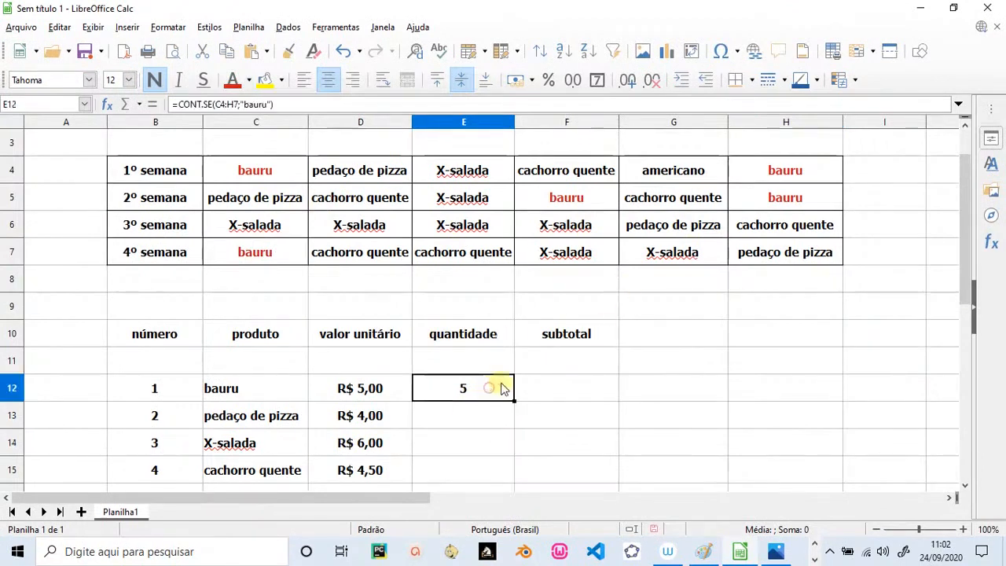
click(425, 414)
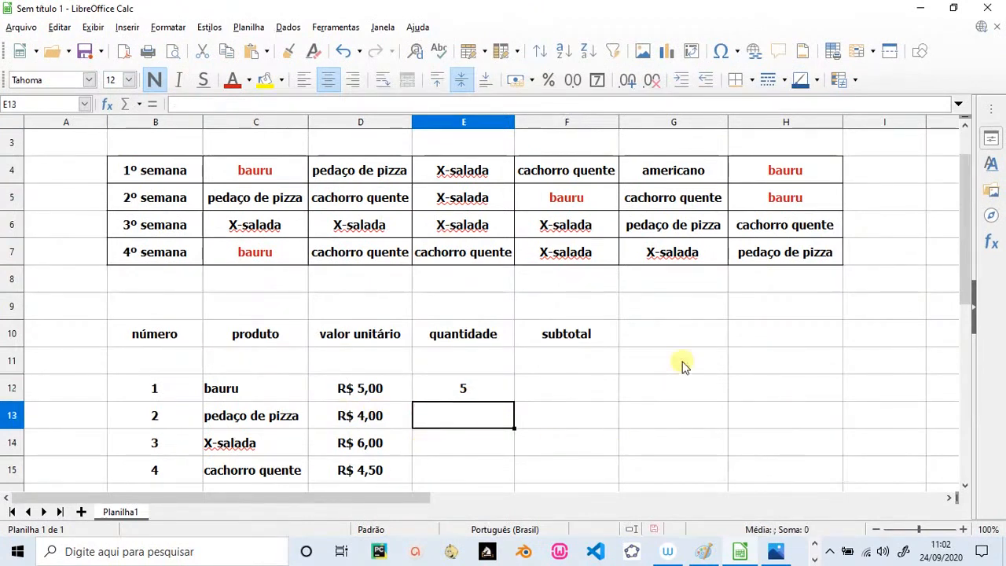
text(=)
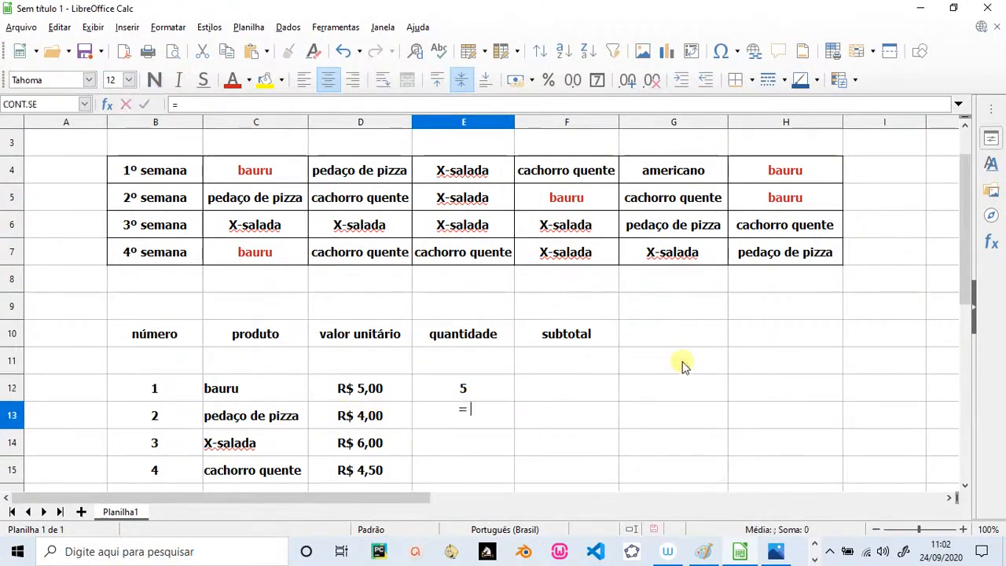
text(cont.se(c4:h7;"pedaço de pizza)
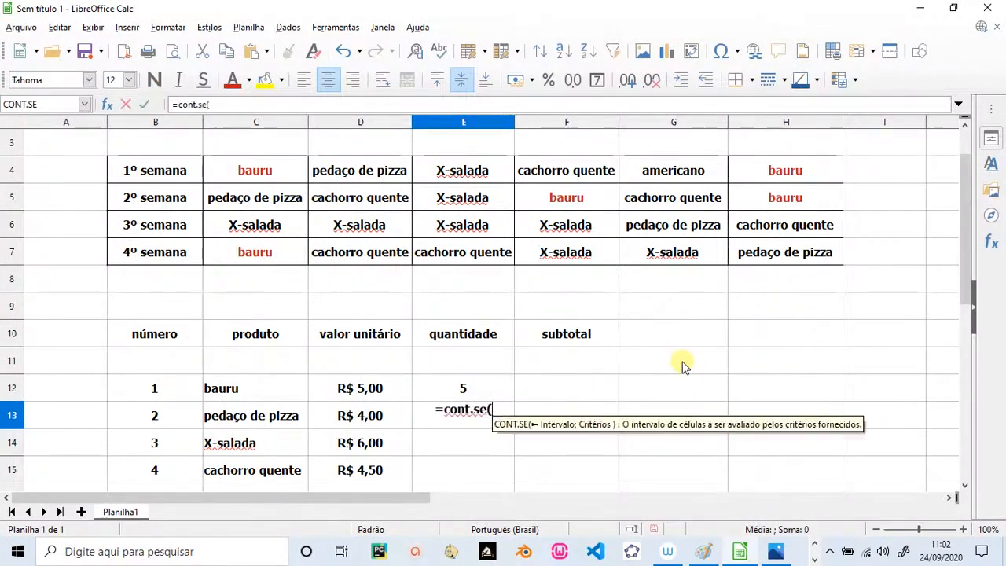
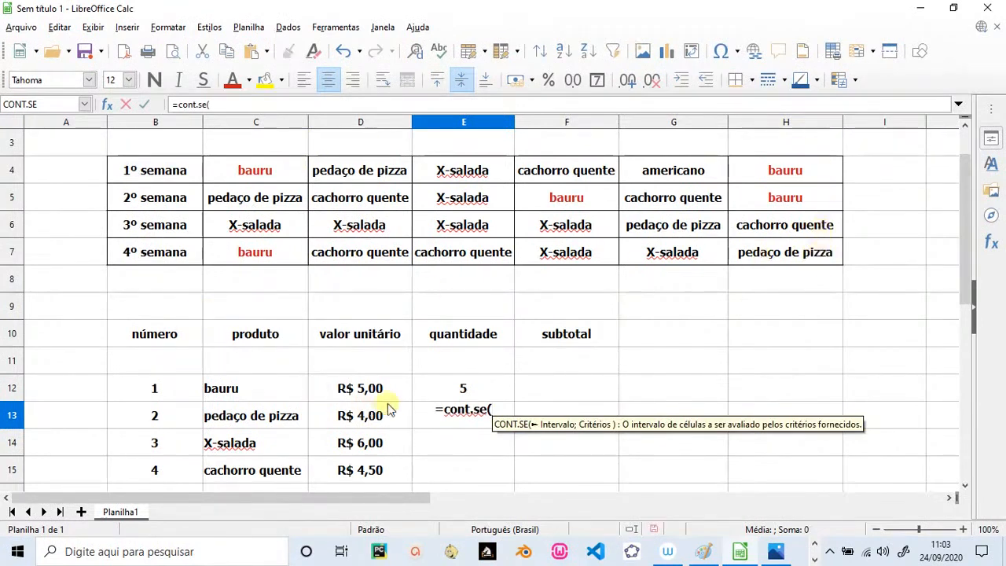
text(c4)
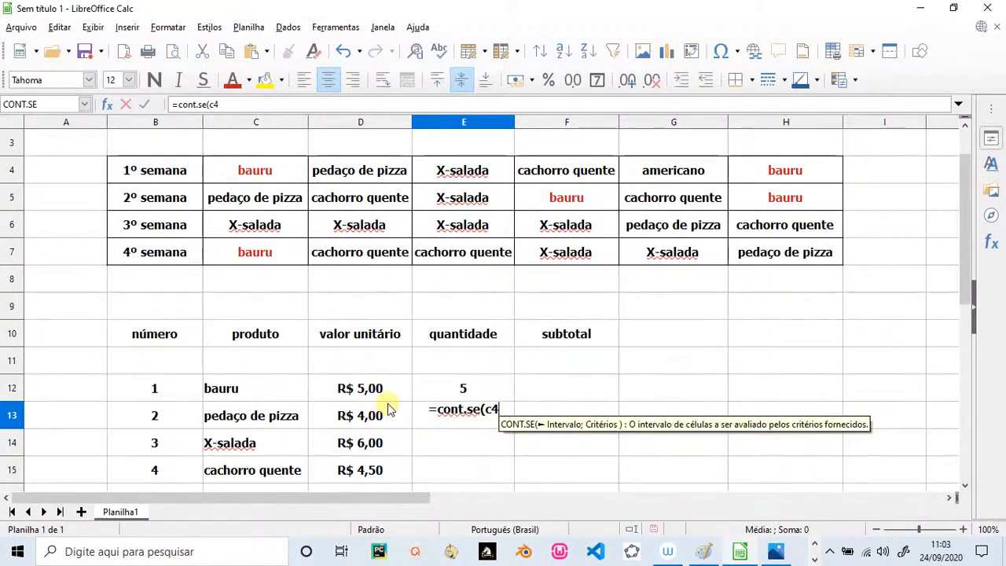
text(:)
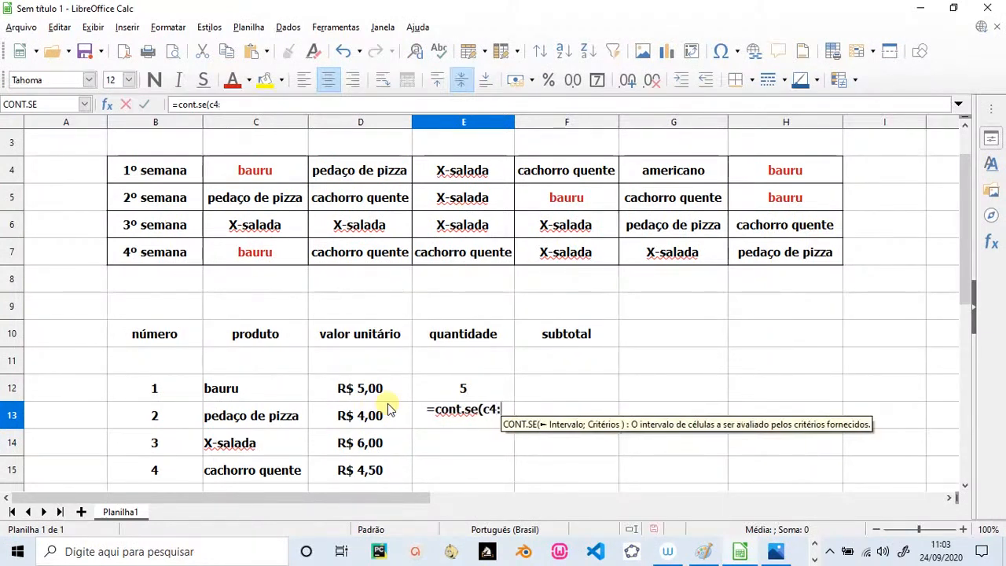
text(h7)
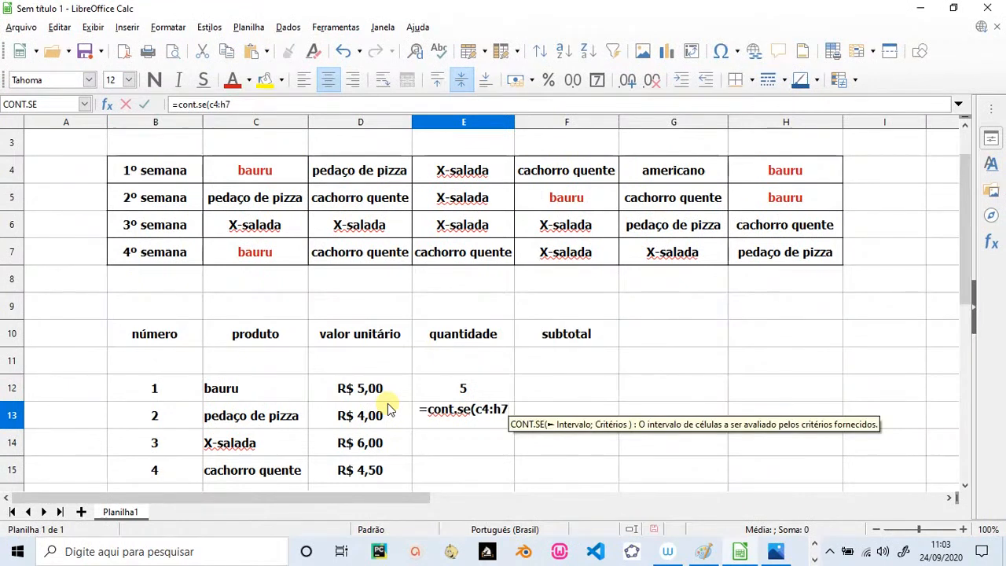
text(;)
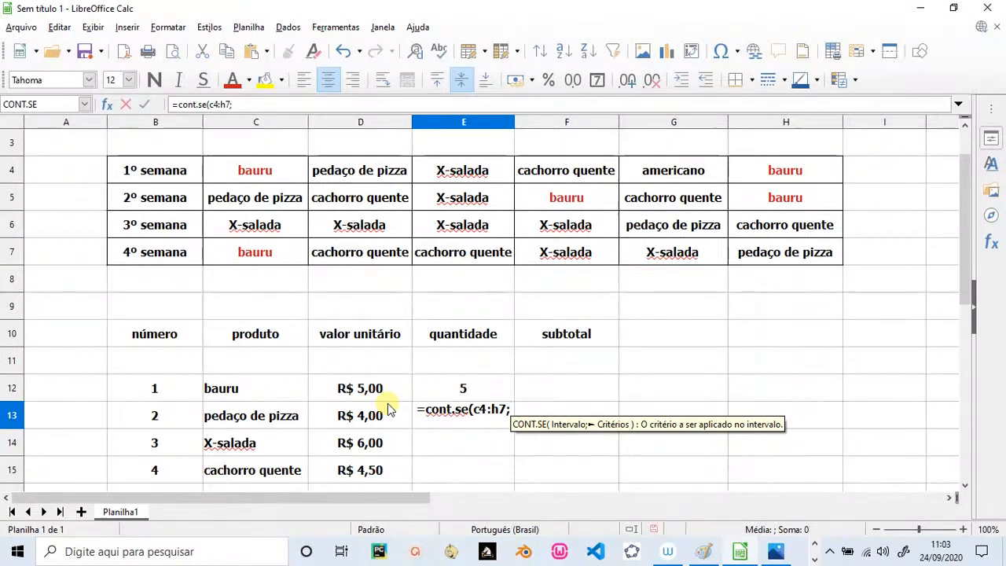
text("pe)
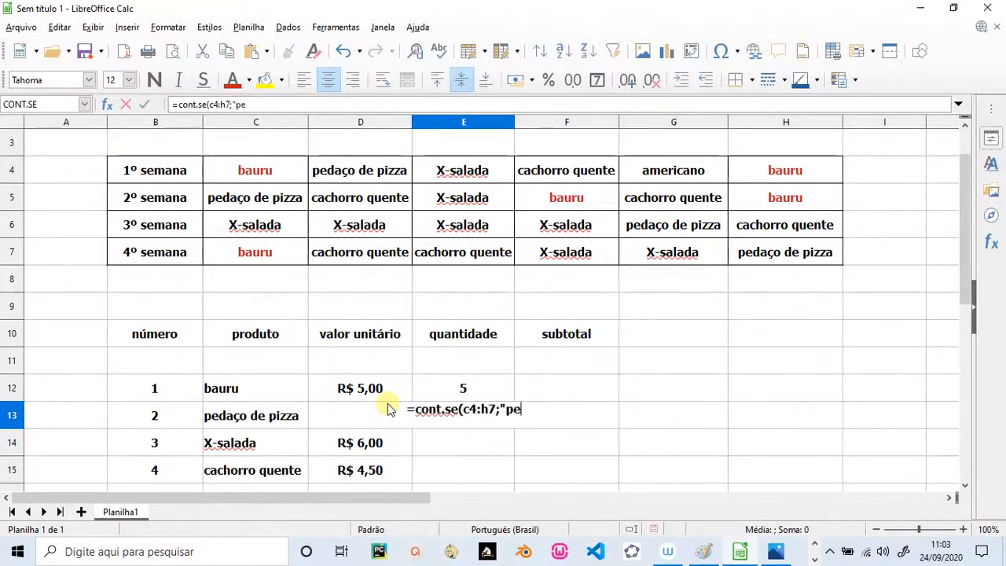
text(daço de p)
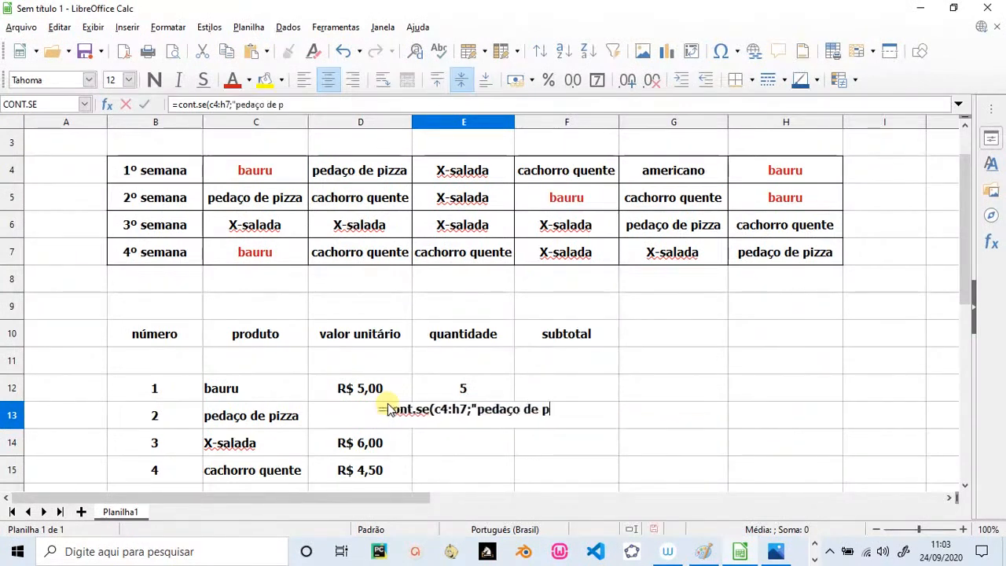
text(izza"))
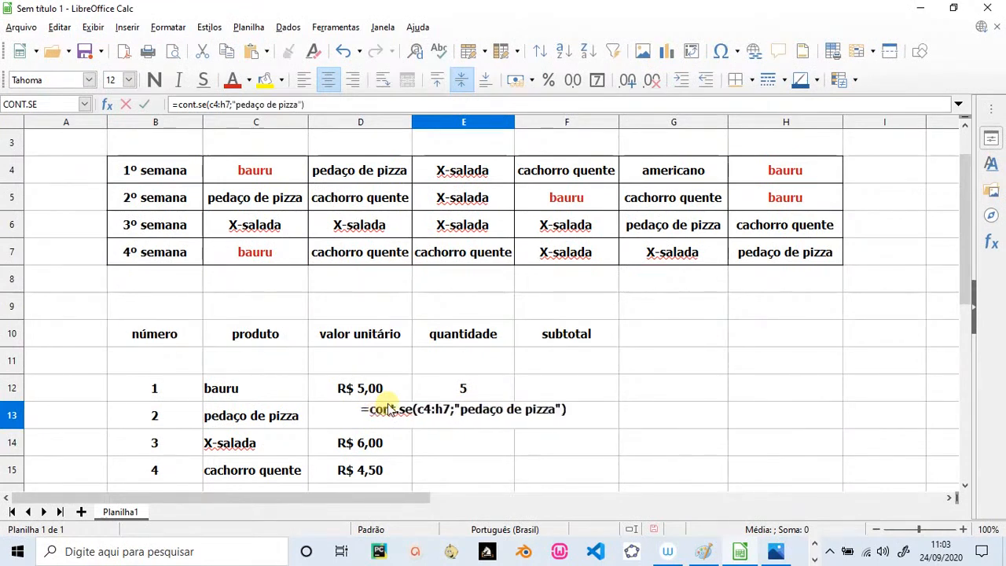
key(Return)
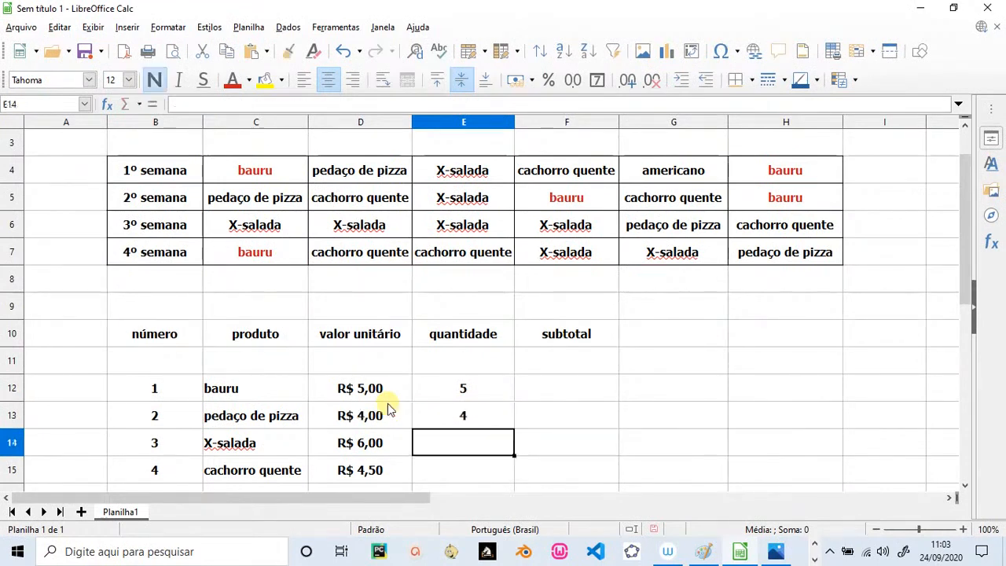
Colour the text of every pedaço de pizza cell in the weekly table teal green: D4, C5, G6 and H7
click(368, 168)
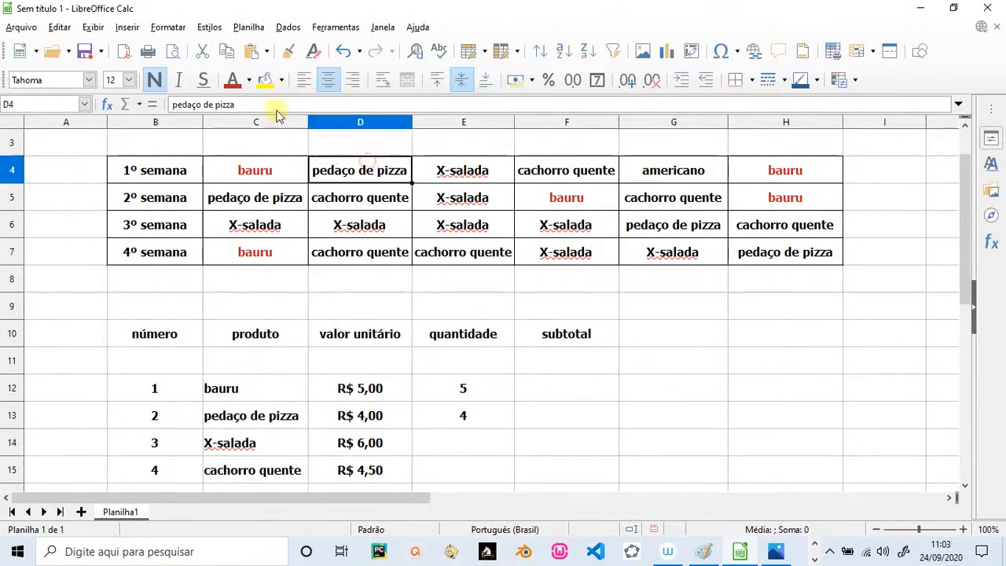
click(249, 80)
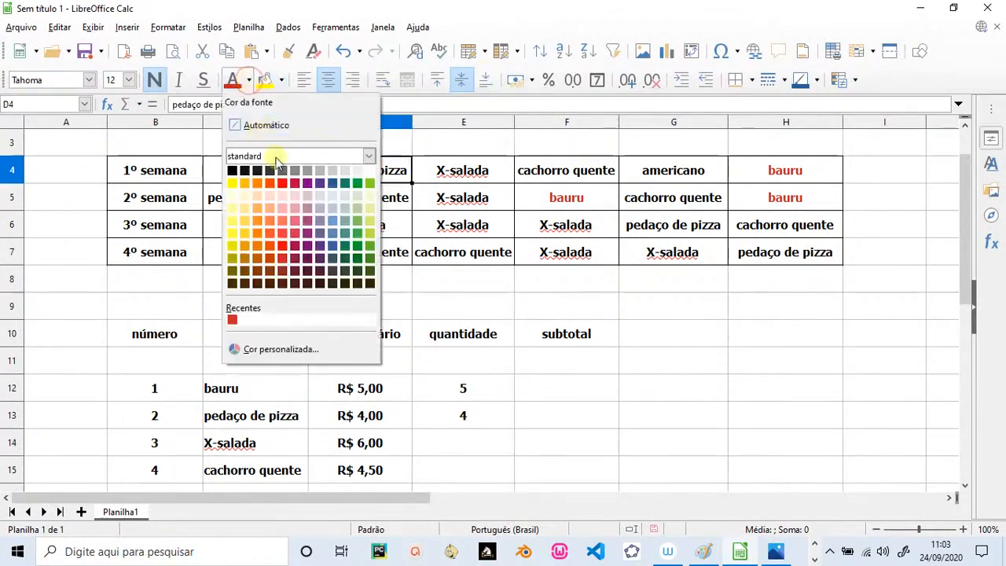
click(346, 185)
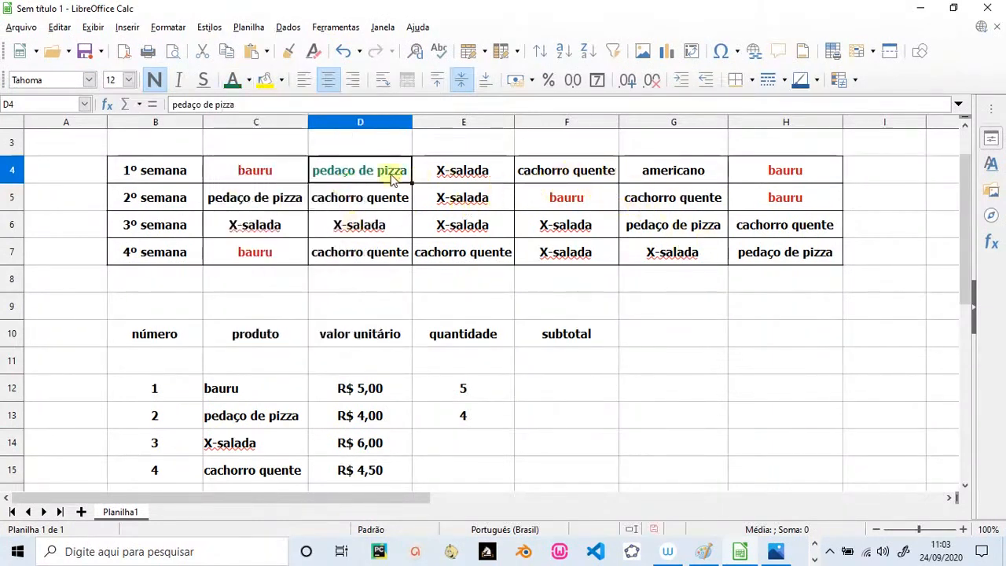
click(275, 193)
click(232, 80)
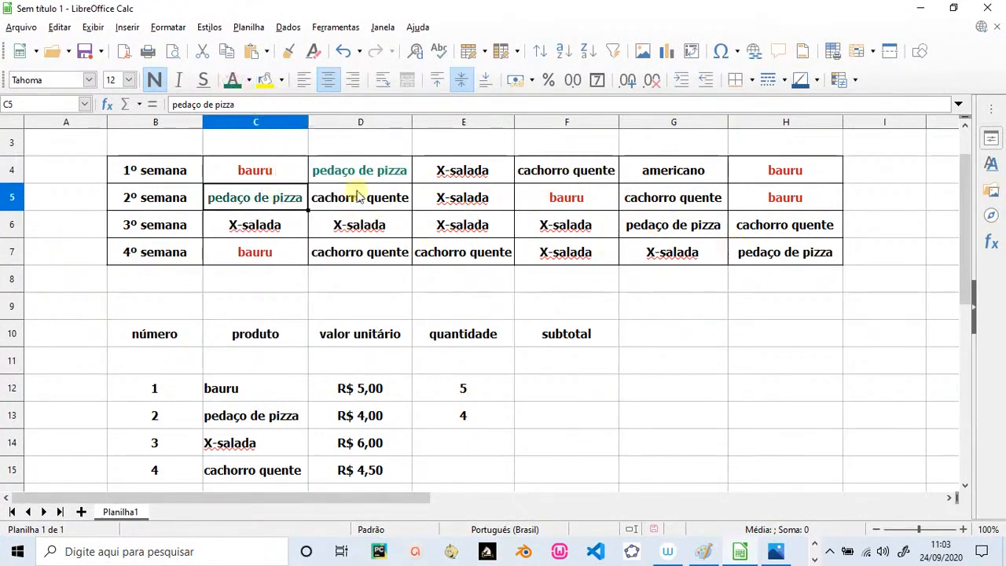
click(638, 228)
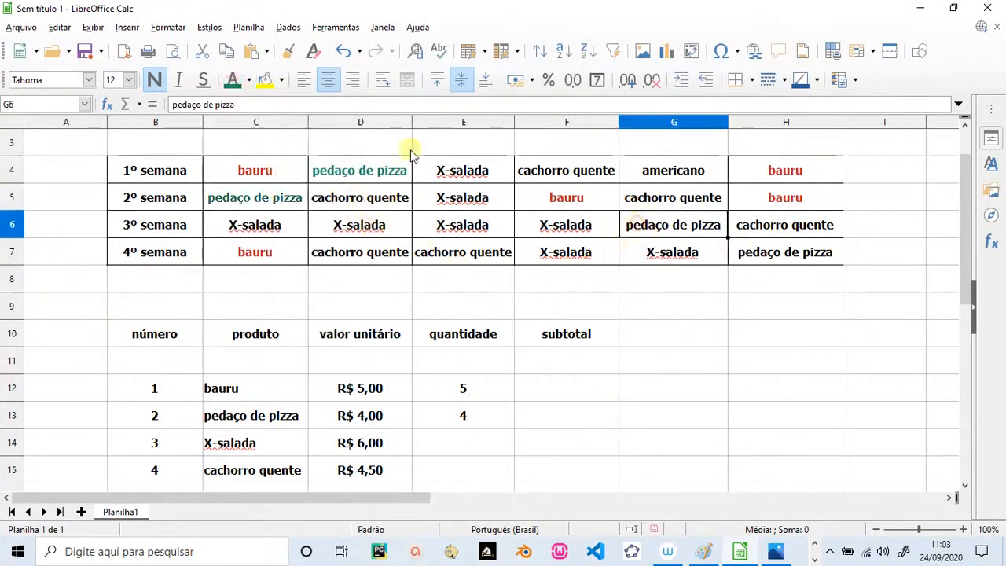
click(232, 81)
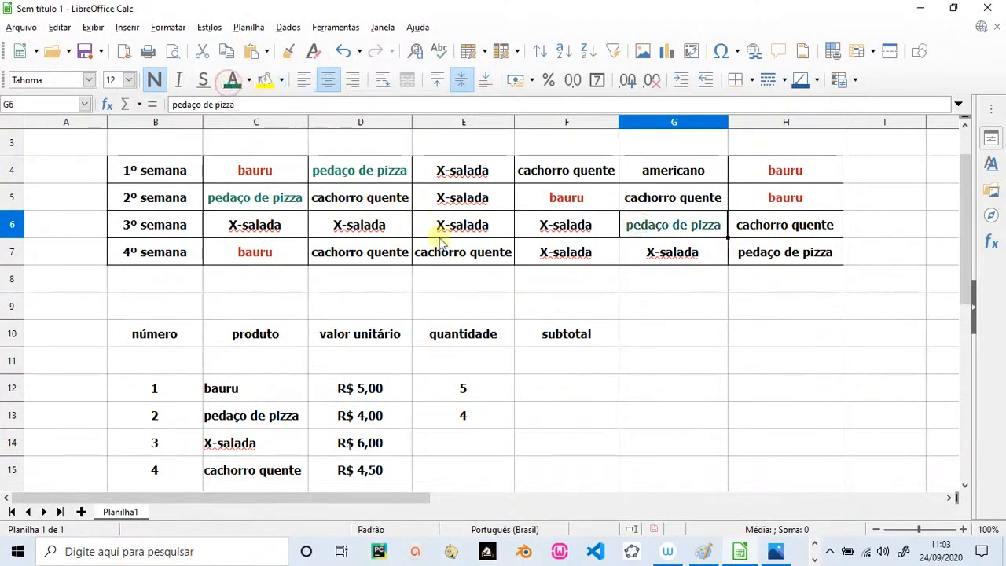
click(740, 260)
click(233, 80)
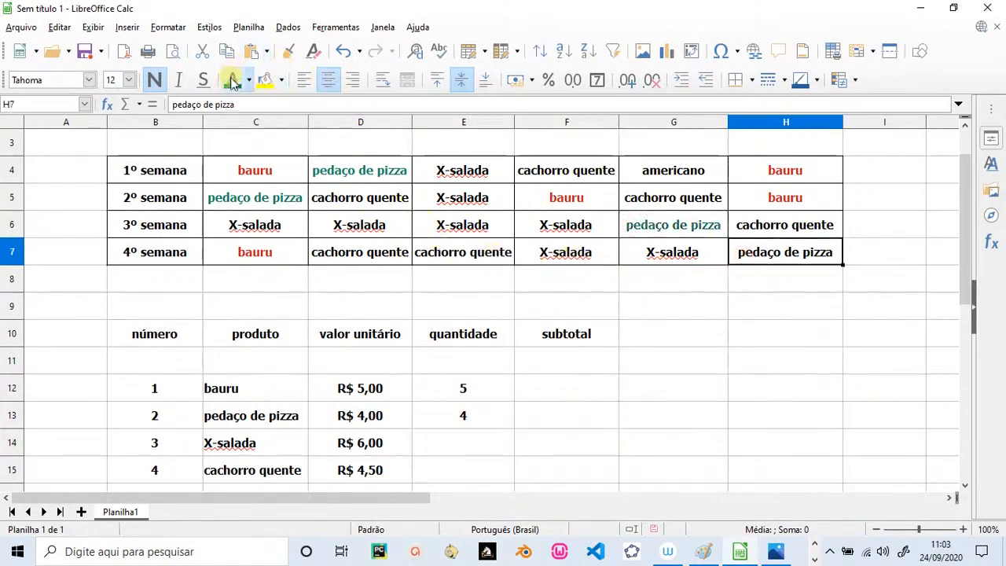
Count the X-salada entries of the weekly table in E14 with the formula =CONT.SE(C4:H7;"X-salada")
click(537, 432)
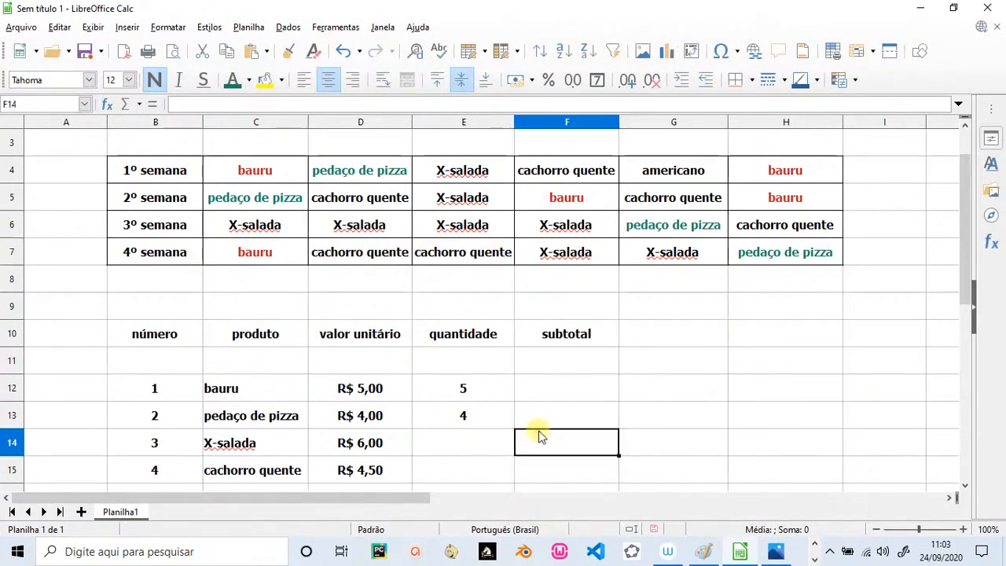
click(446, 441)
scroll(420, 432, down, 1)
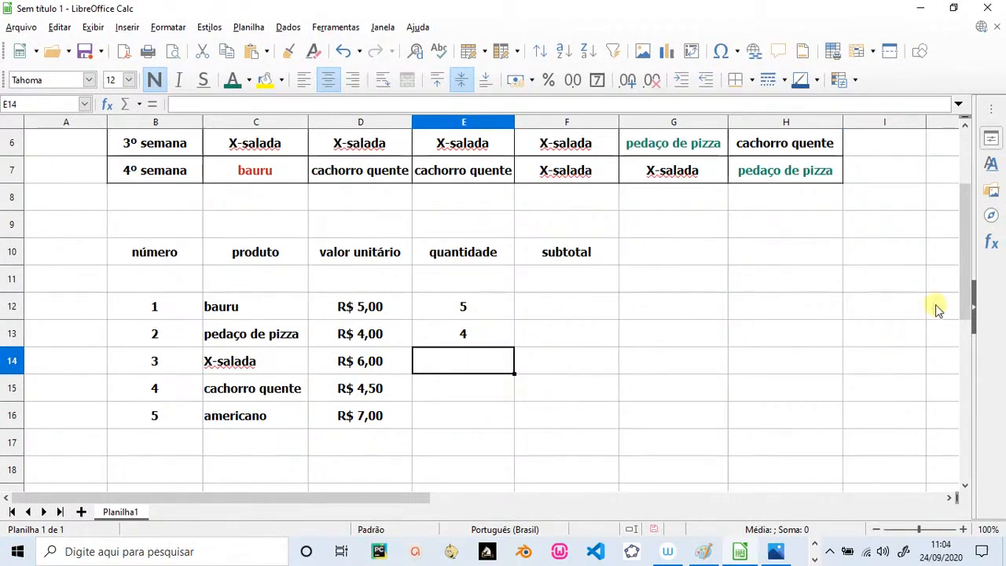
drag(971, 305, 978, 263)
drag(978, 265, 981, 303)
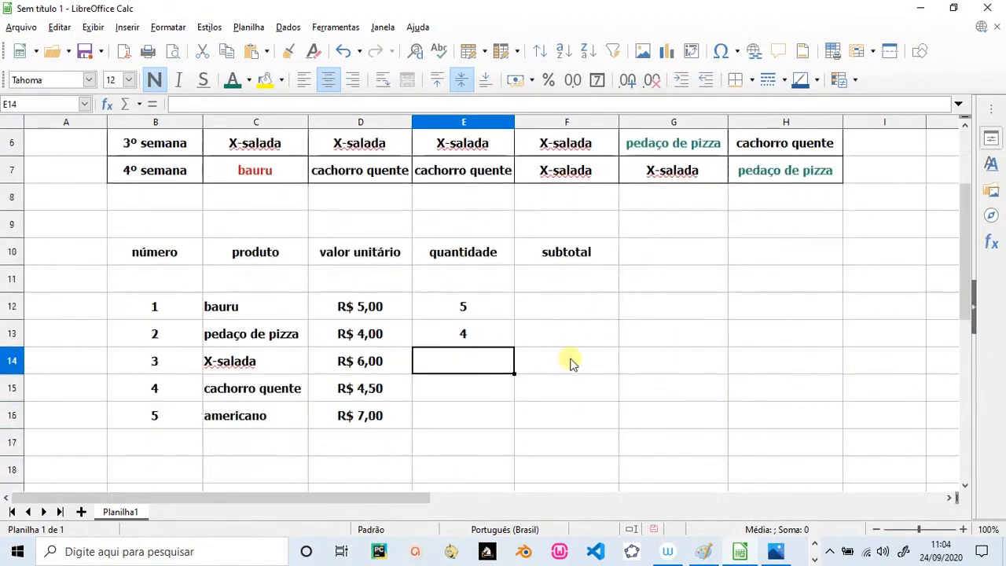
text(=cont.)
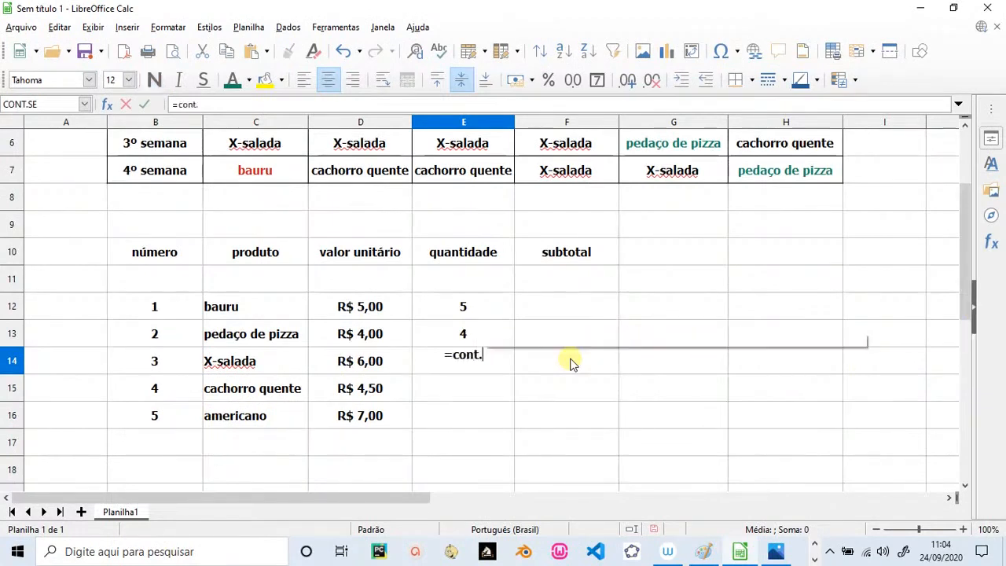
text(se()
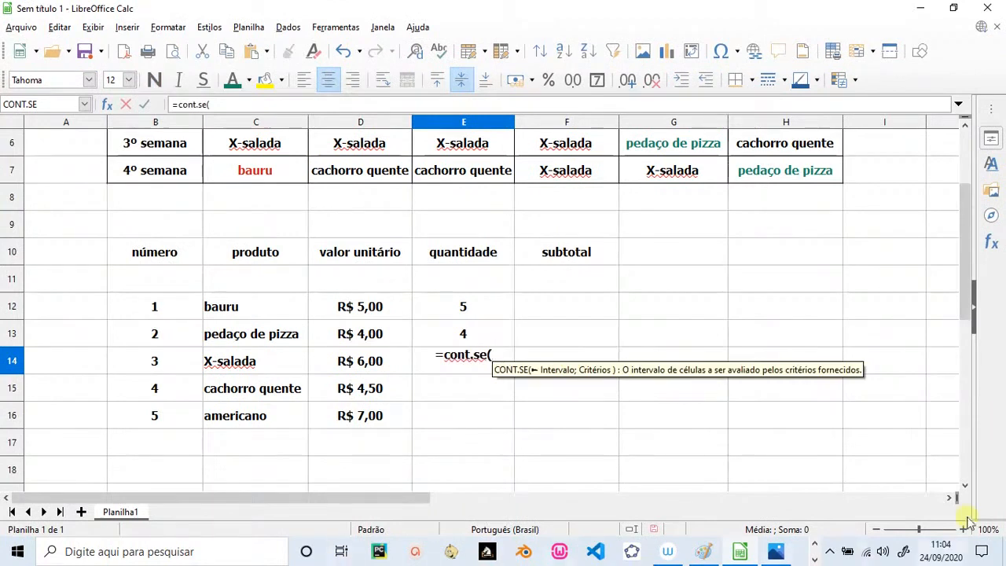
drag(973, 271, 984, 213)
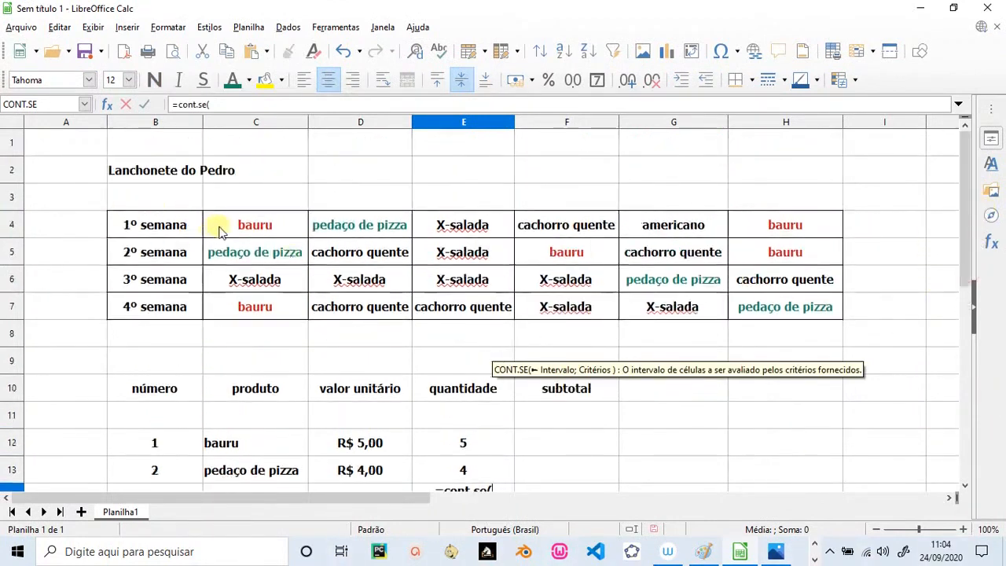
drag(222, 228, 738, 310)
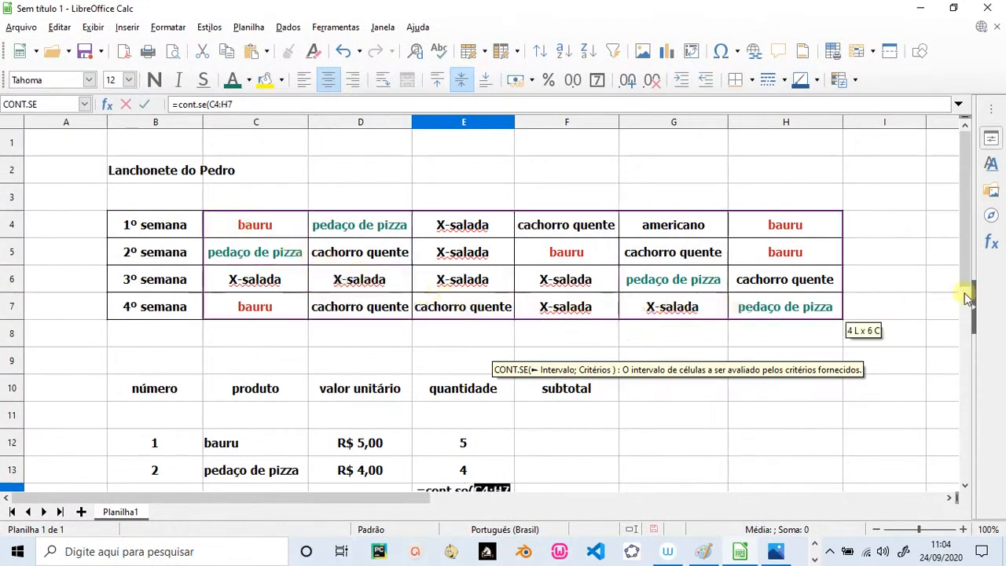
drag(965, 264, 966, 308)
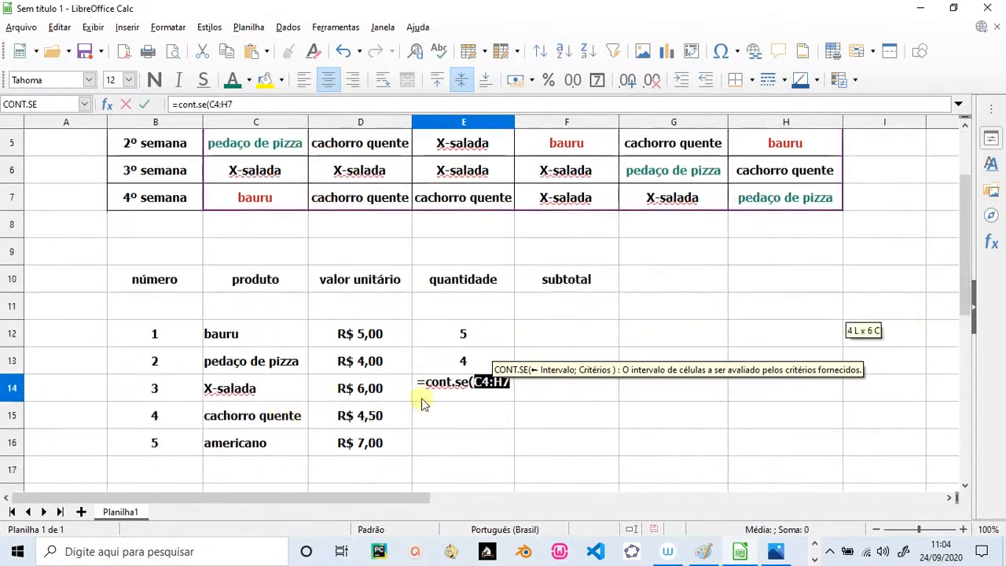
click(511, 387)
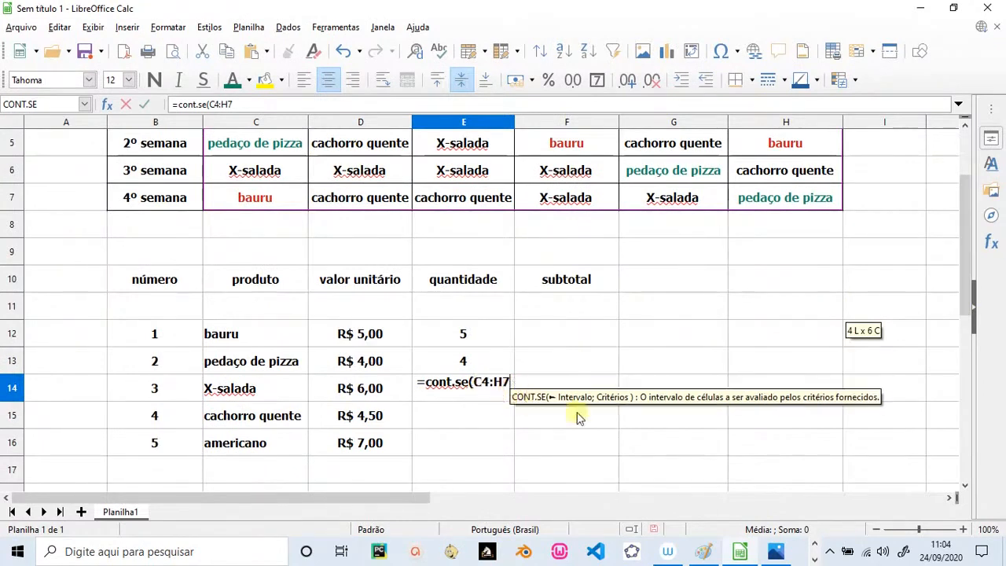
text(;)
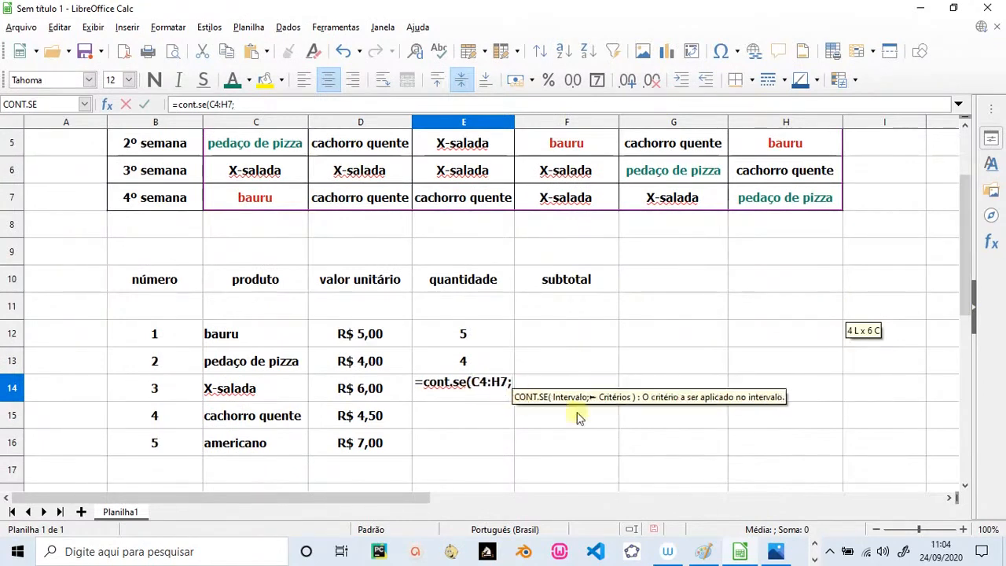
text(")
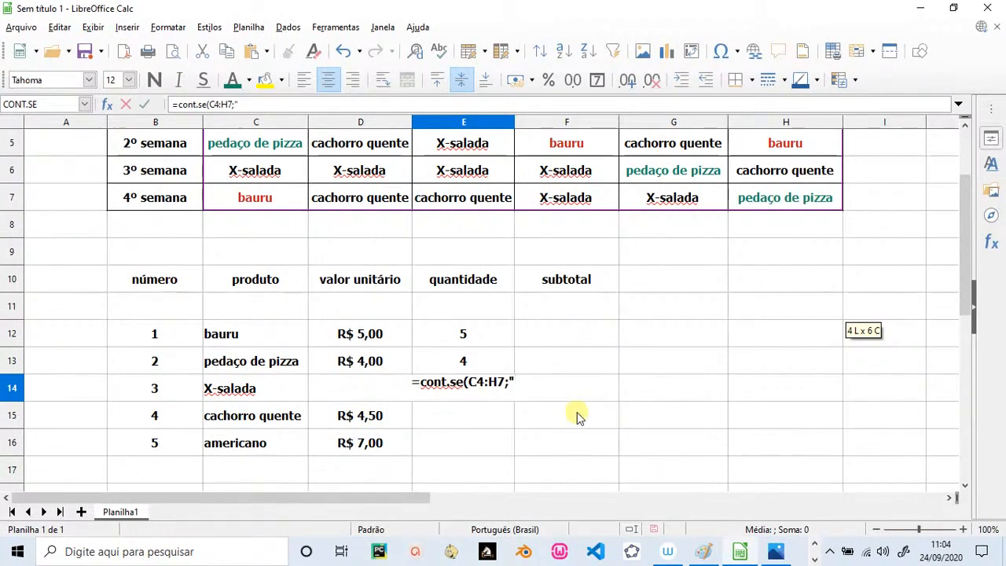
text(X-salada)
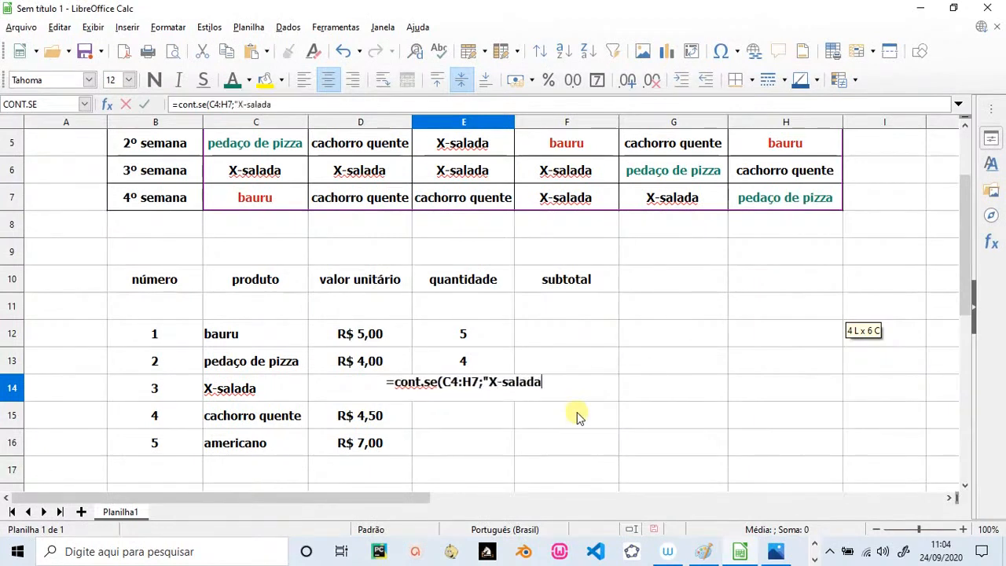
text("))
key(Return)
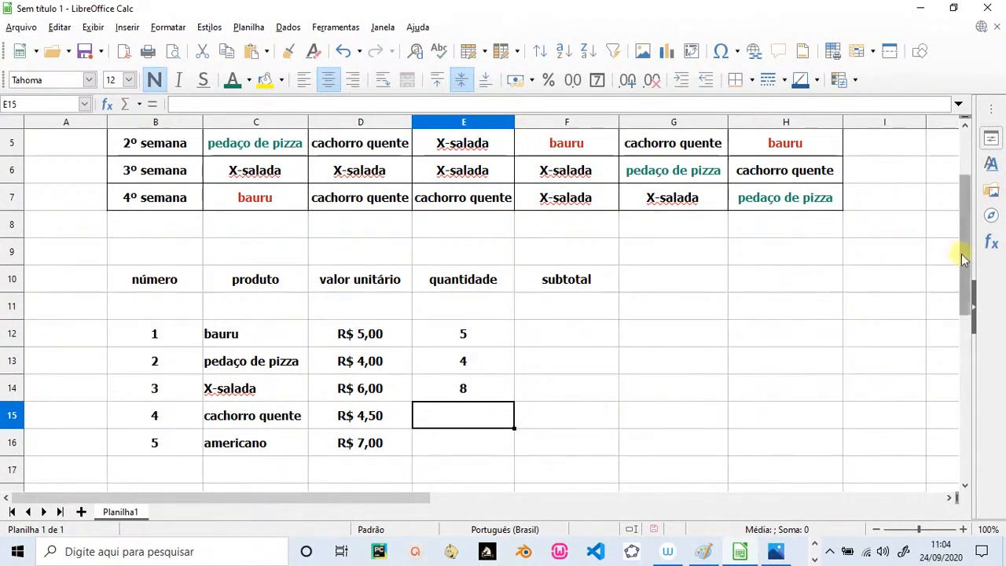
Colour the text of every X-salada cell in the weekly table orange: E4, E5, E6, D6, C6, F7, F6 and G7
drag(960, 253, 958, 223)
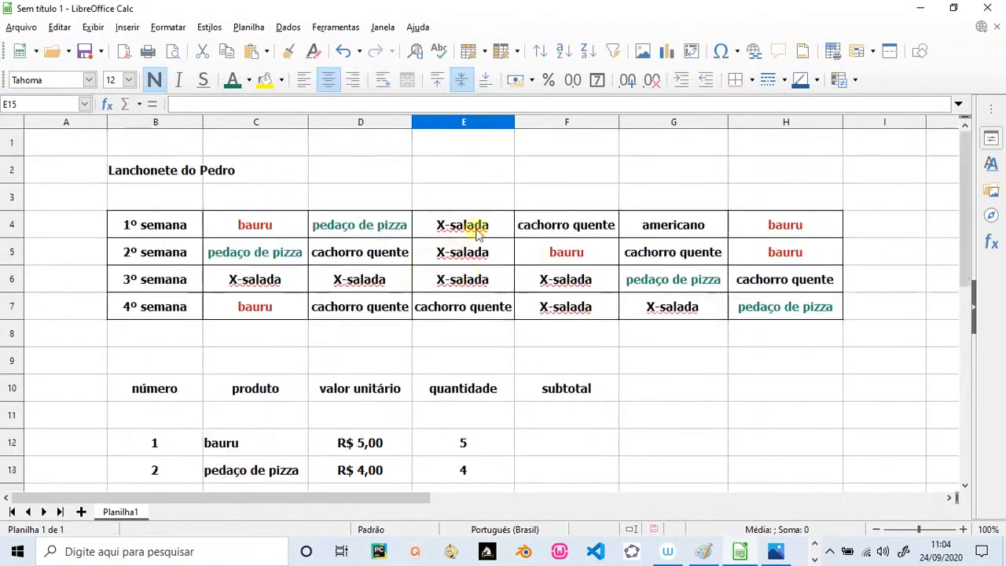
click(476, 226)
click(248, 80)
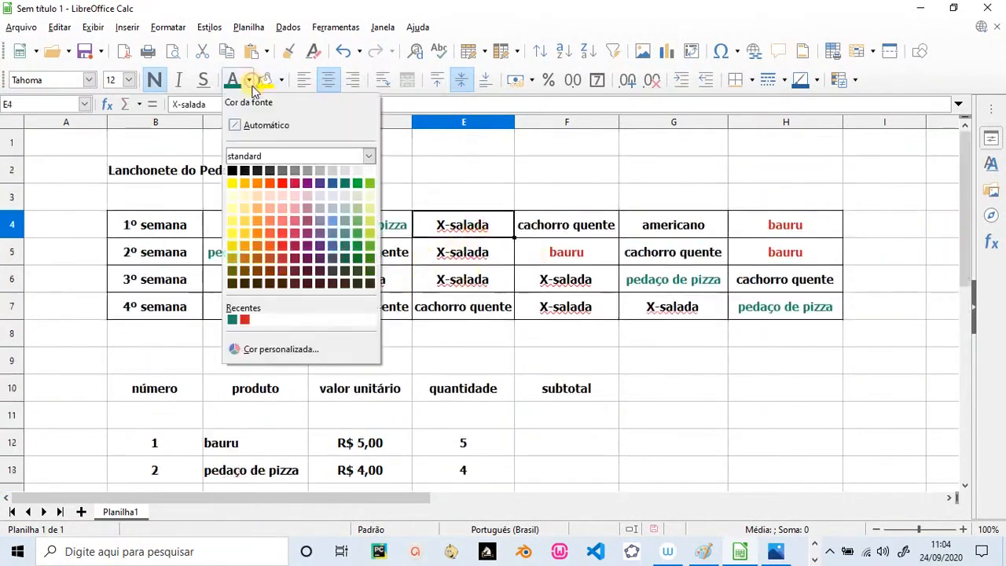
click(257, 184)
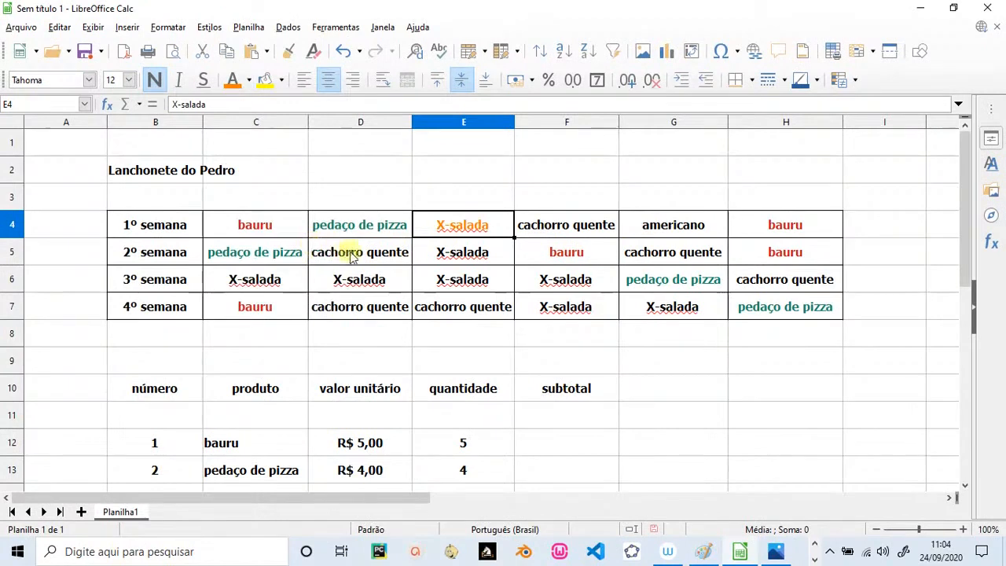
click(429, 256)
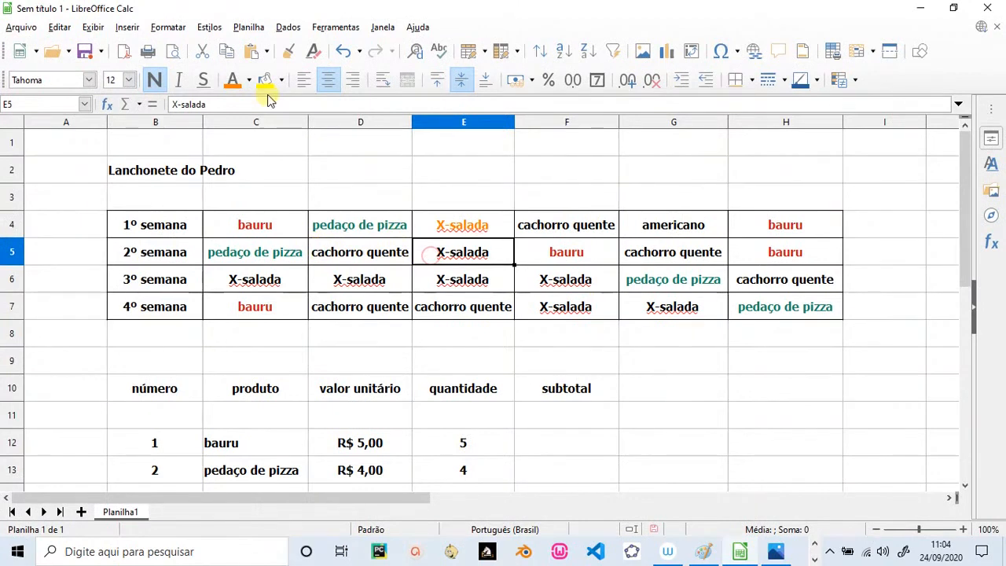
click(232, 81)
click(431, 283)
click(232, 80)
click(399, 283)
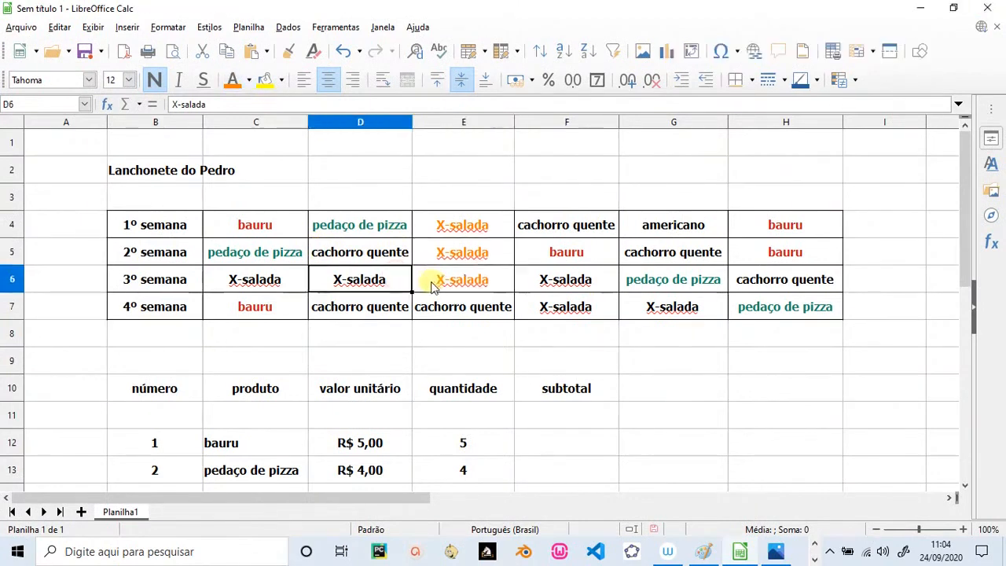
click(232, 80)
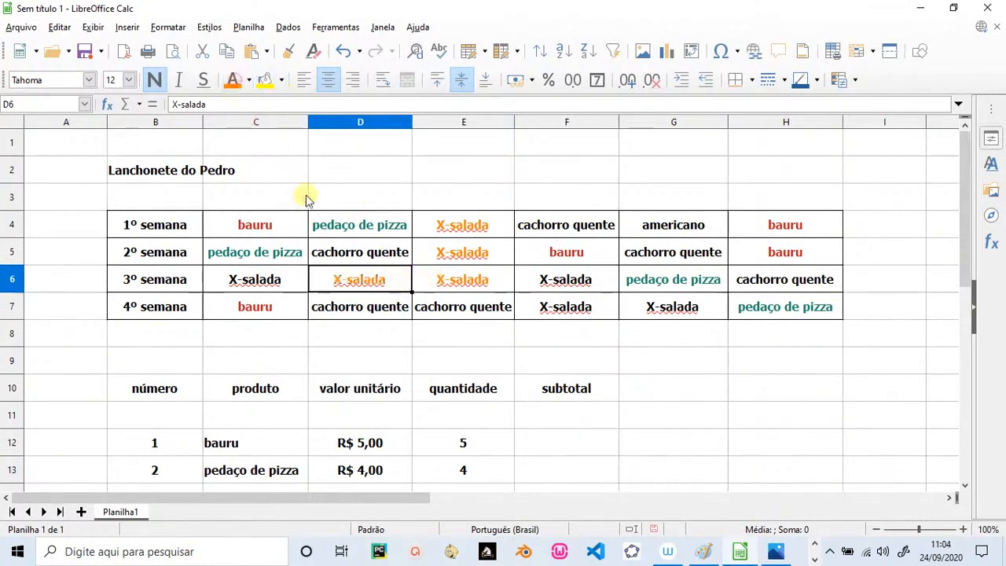
click(281, 275)
click(232, 80)
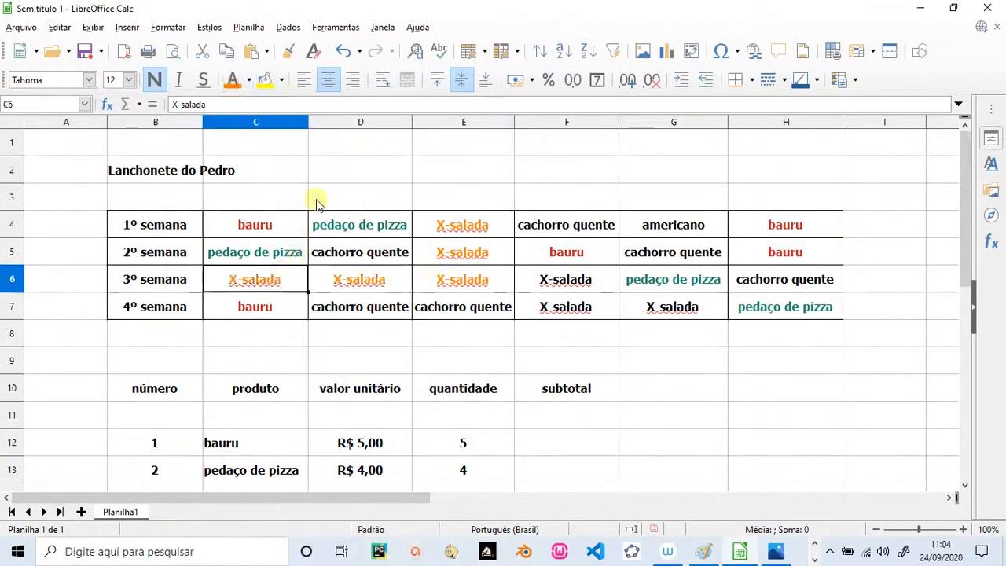
click(554, 314)
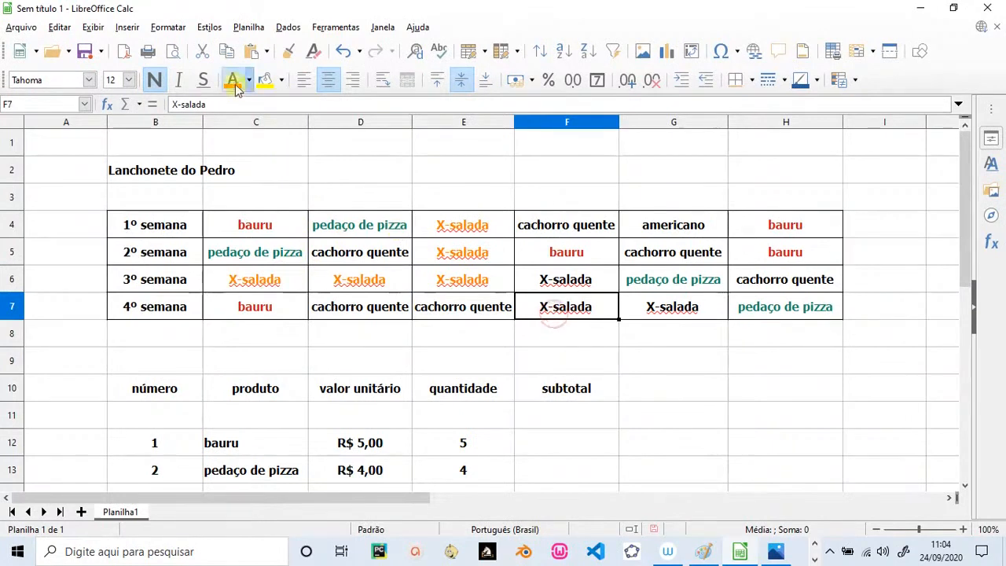
click(231, 80)
click(538, 281)
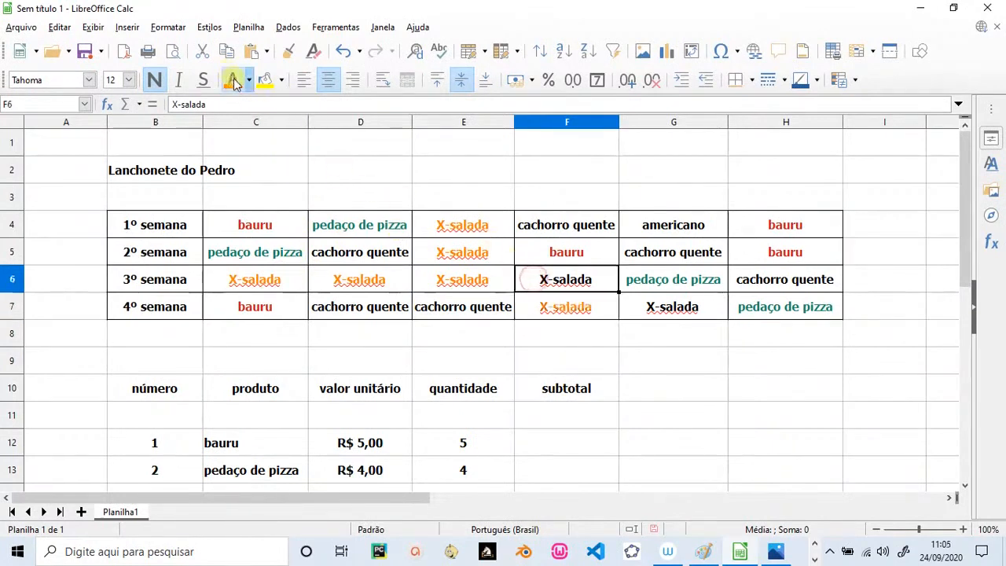
click(232, 80)
click(669, 308)
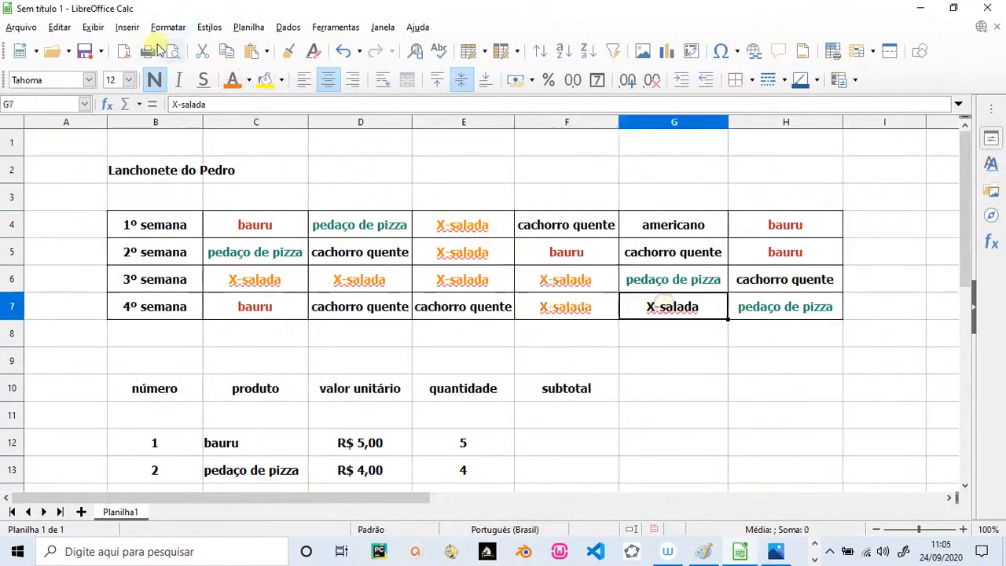
click(232, 80)
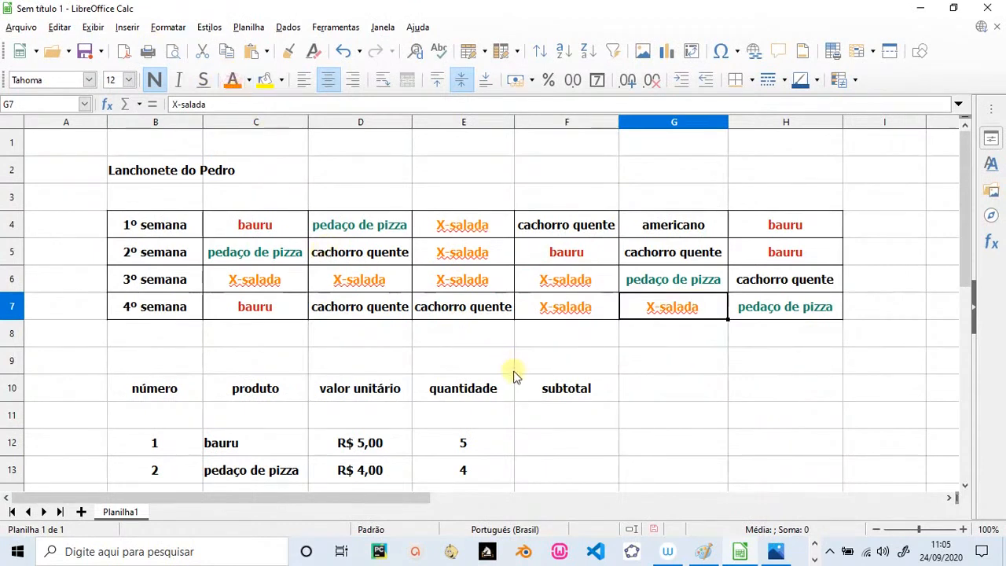
Count the cachorro quente entries of the weekly table in E15 with the formula =CONT.SE(C4:H7;"cachorro quente")
scroll(514, 377, down, 1)
click(454, 445)
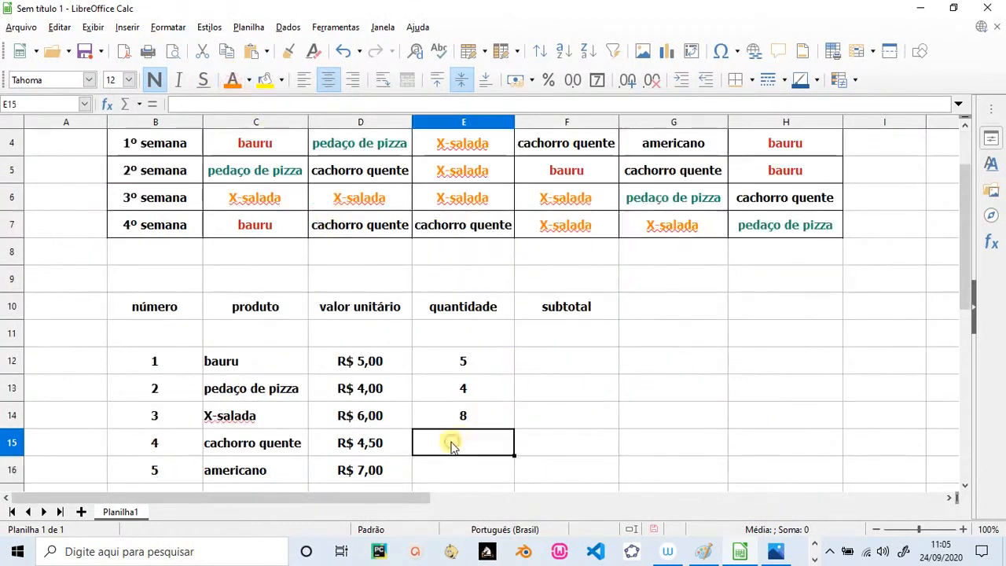
text(=)
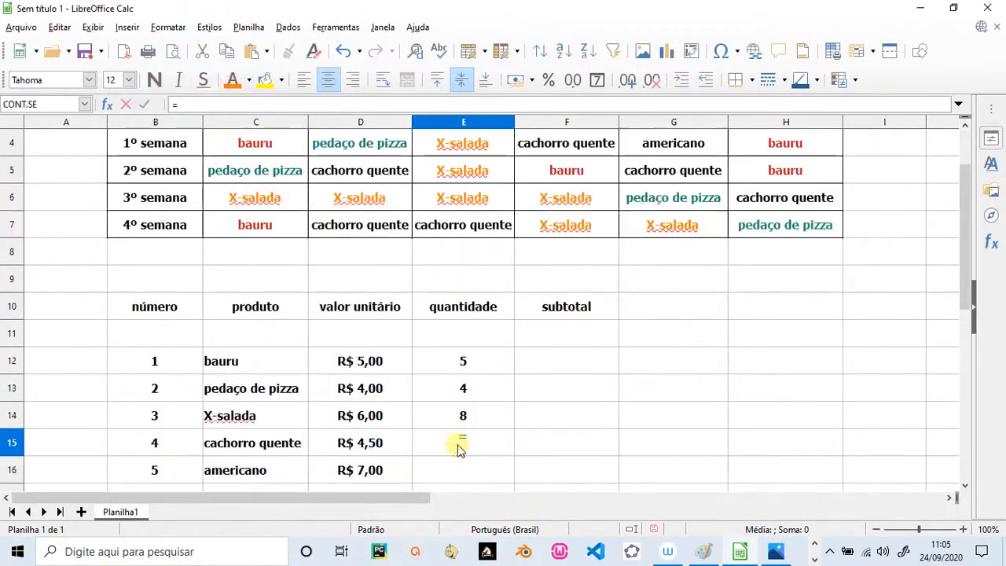
text(cont.se()
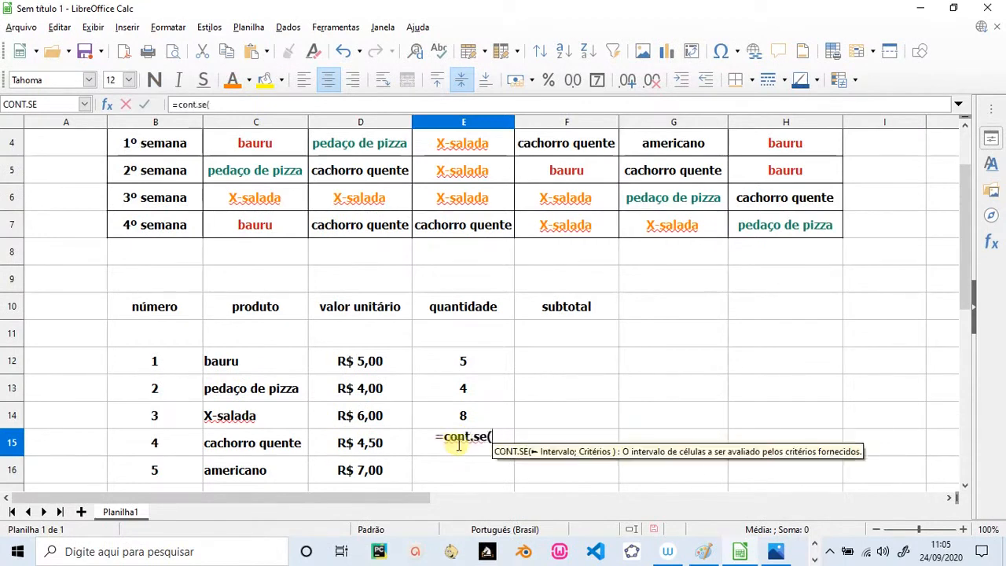
drag(972, 311, 971, 292)
drag(250, 197, 966, 337)
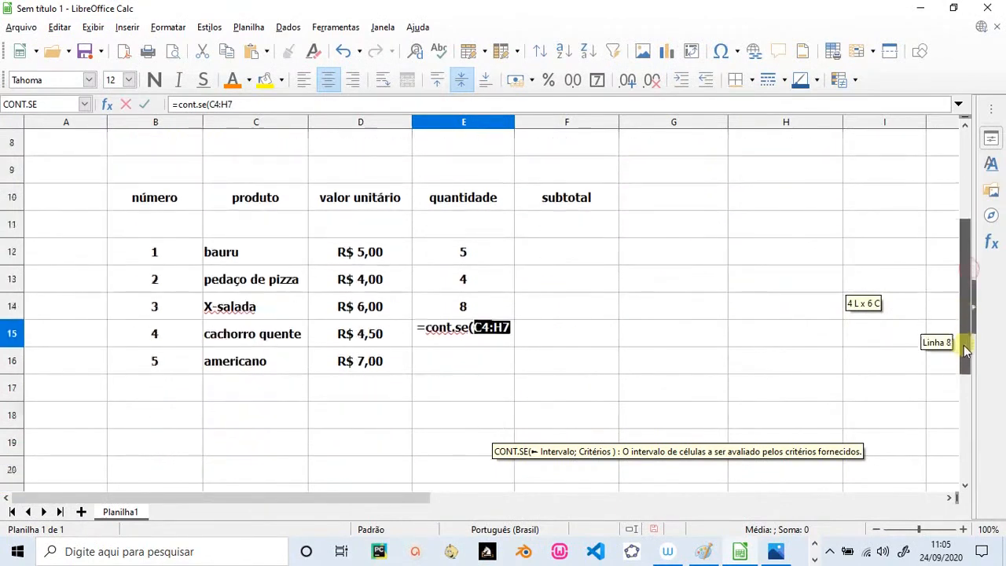
click(510, 316)
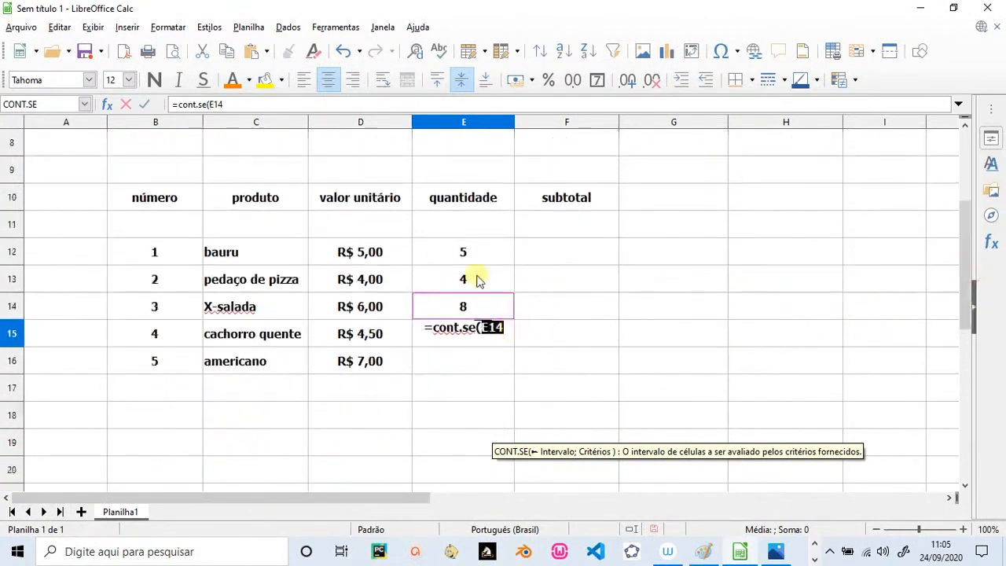
drag(968, 306, 949, 246)
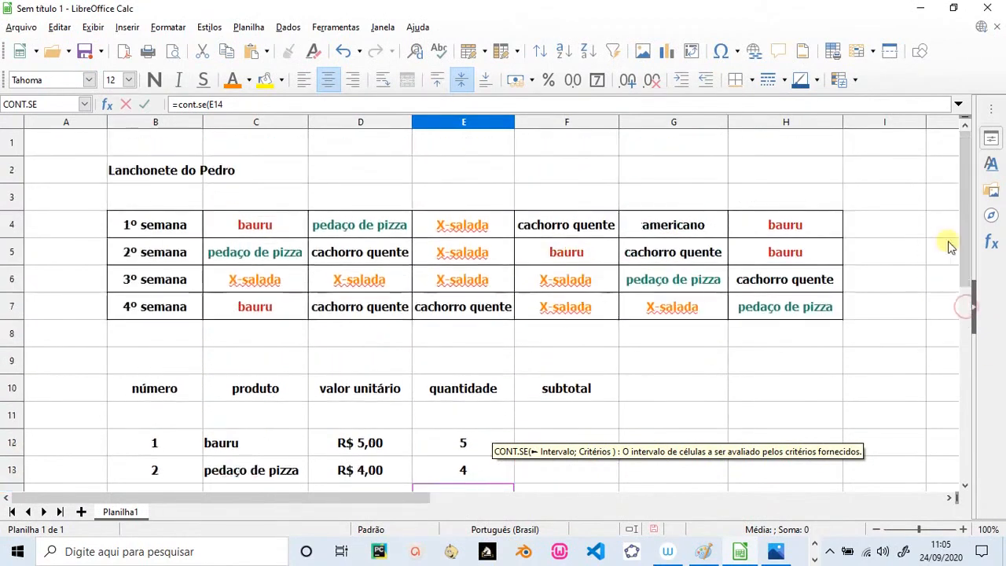
drag(267, 226, 747, 321)
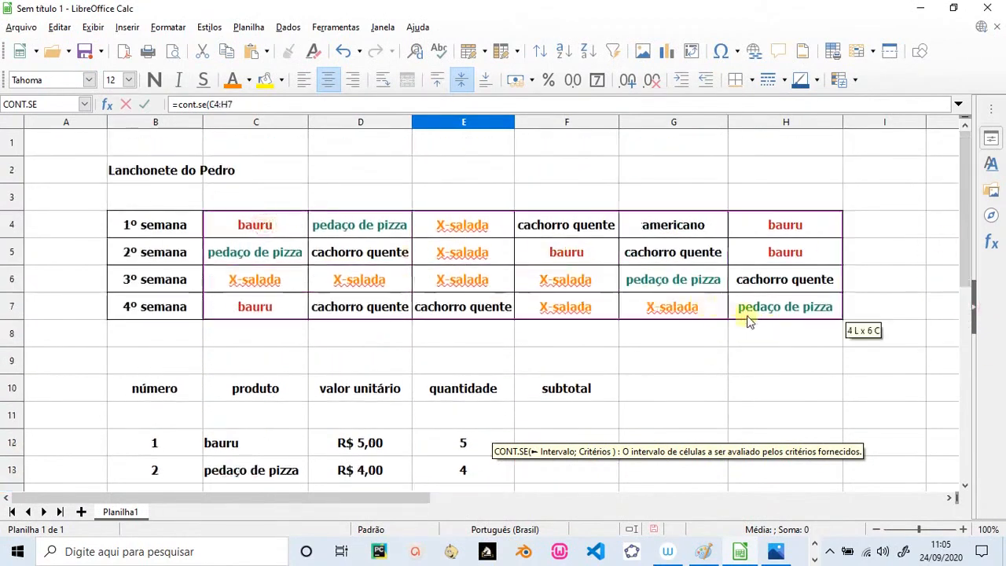
drag(962, 272, 970, 362)
click(509, 355)
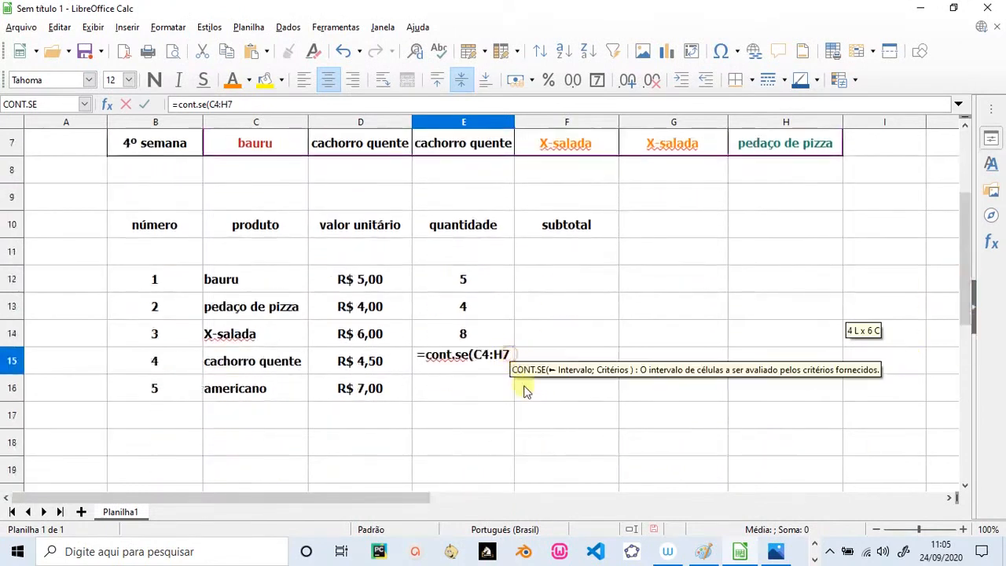
text(;)
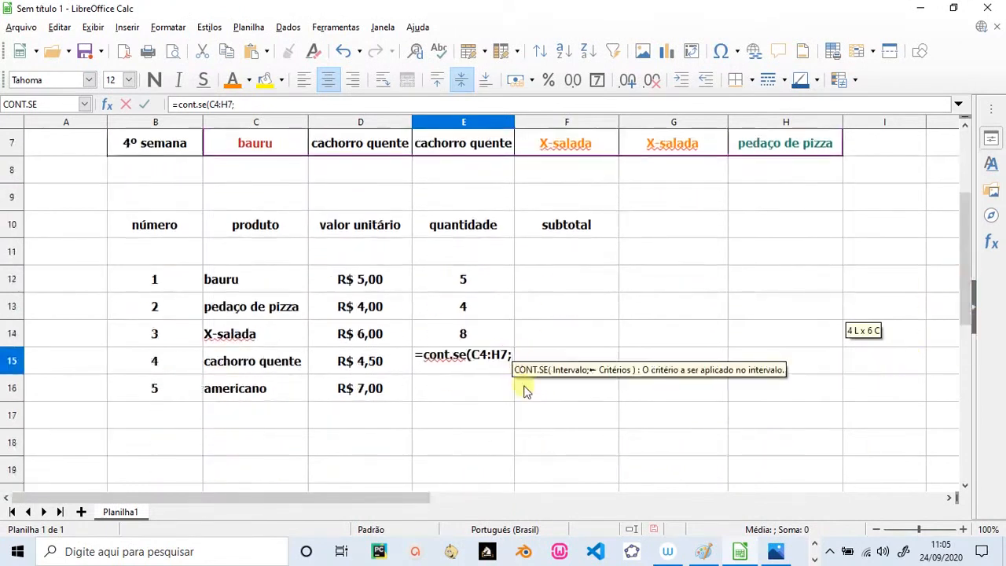
text("cac)
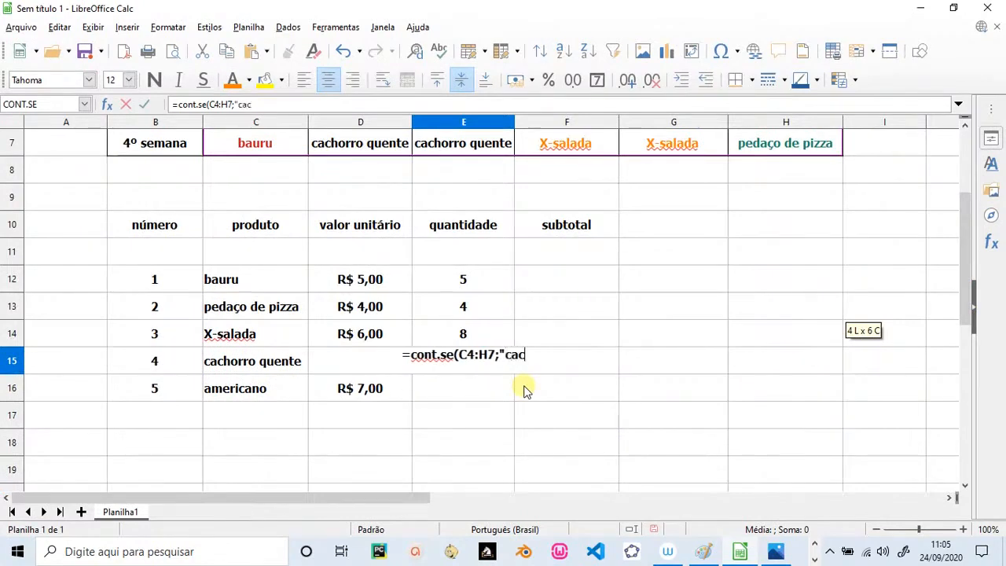
text(horro quente"))
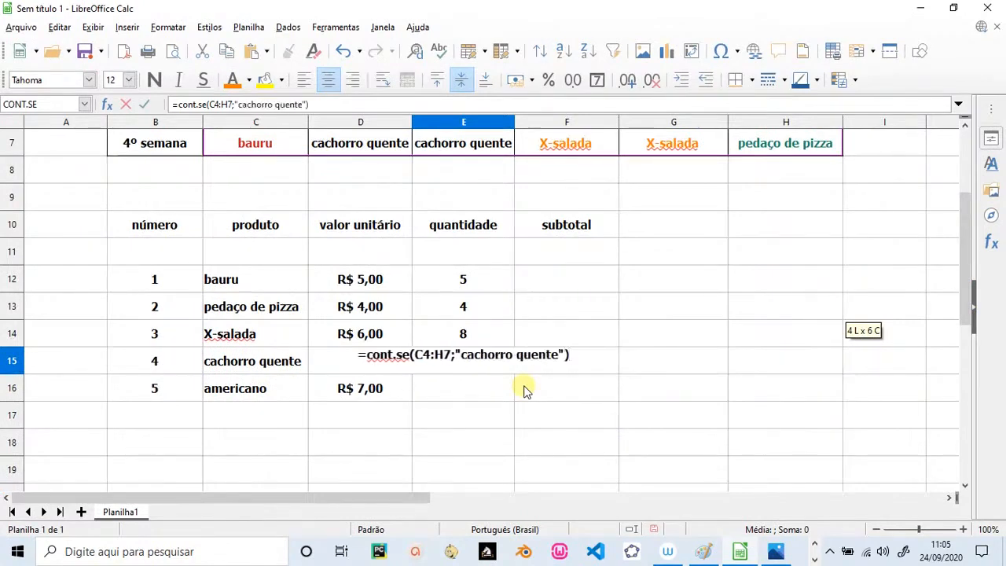
key(Return)
Colour the text of every cachorro quente cell in the weekly table purple: F4, D5, G5, H6, D7 and E7
drag(982, 306, 984, 209)
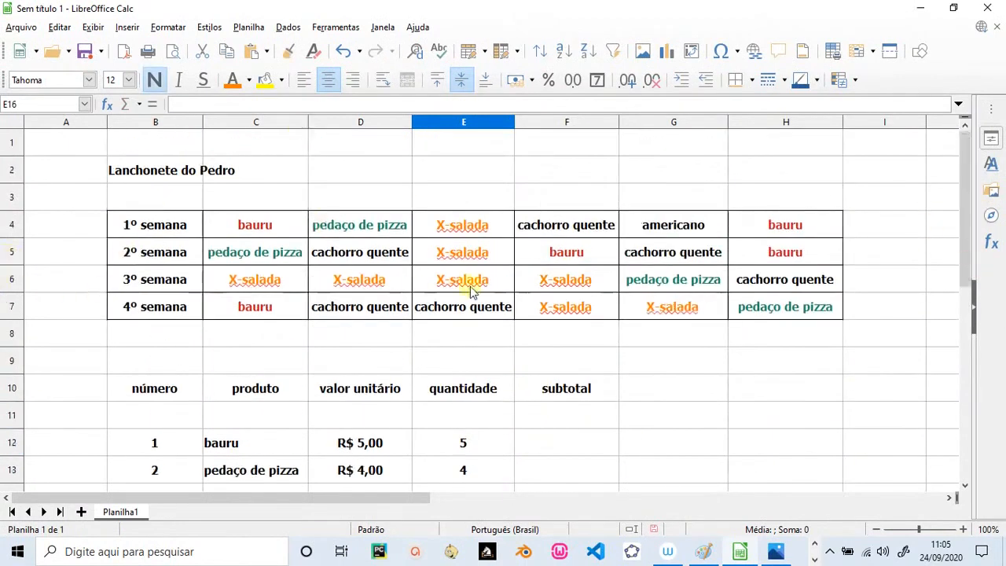
click(567, 228)
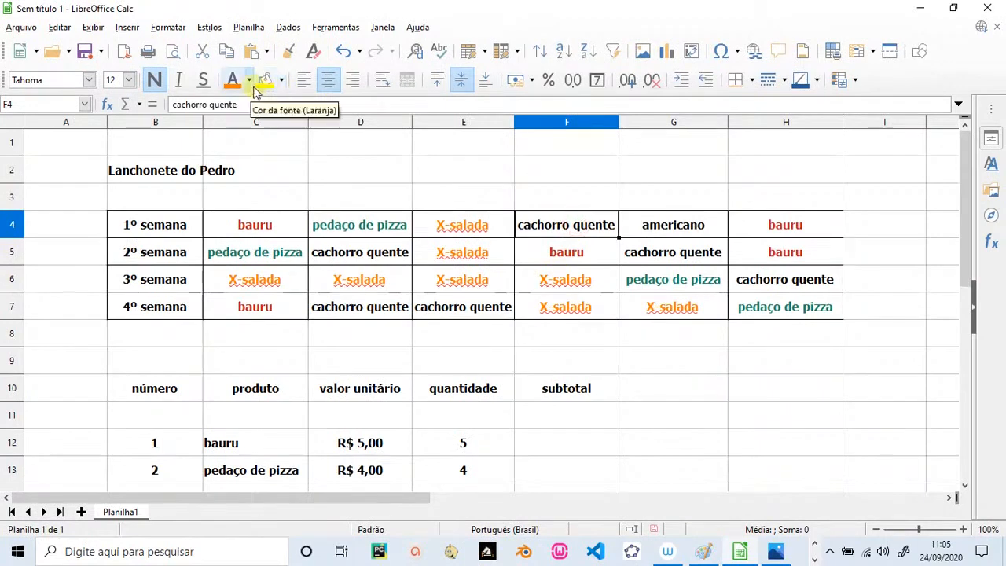
click(250, 81)
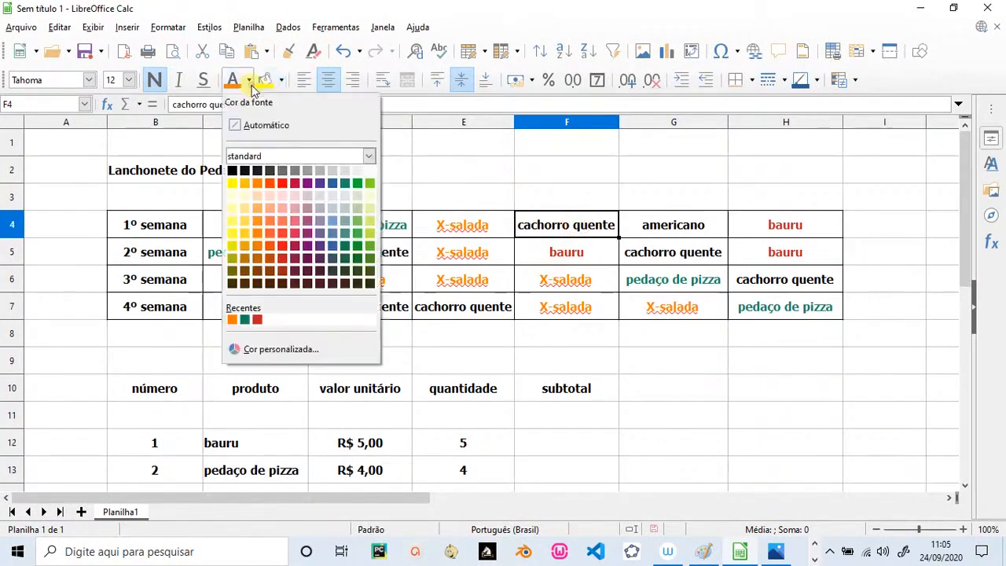
click(307, 185)
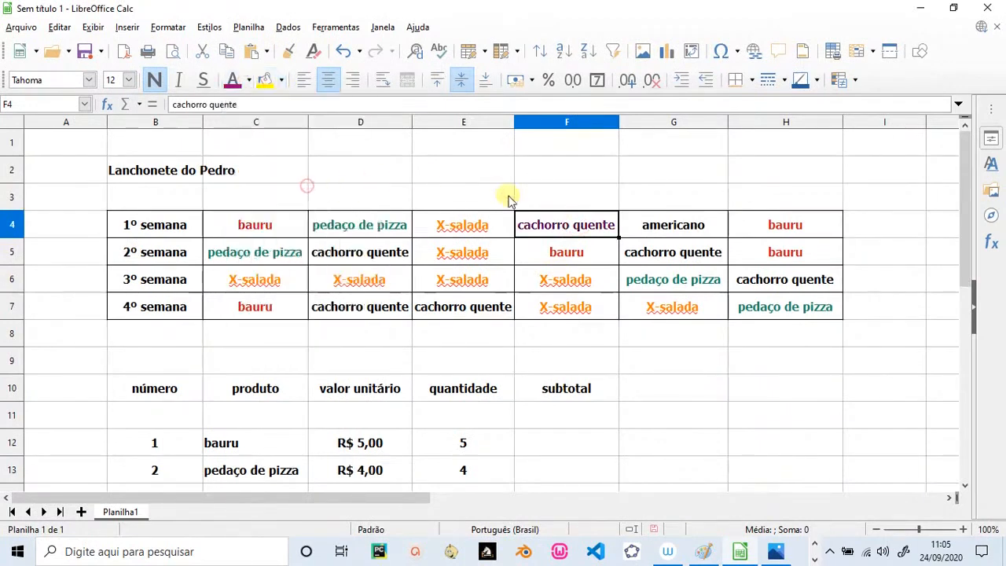
click(334, 250)
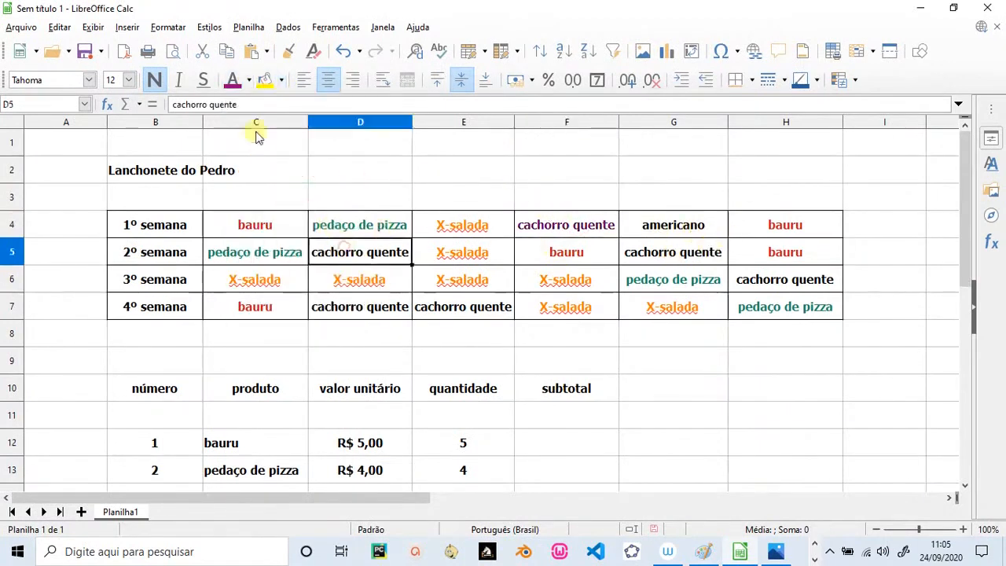
click(683, 251)
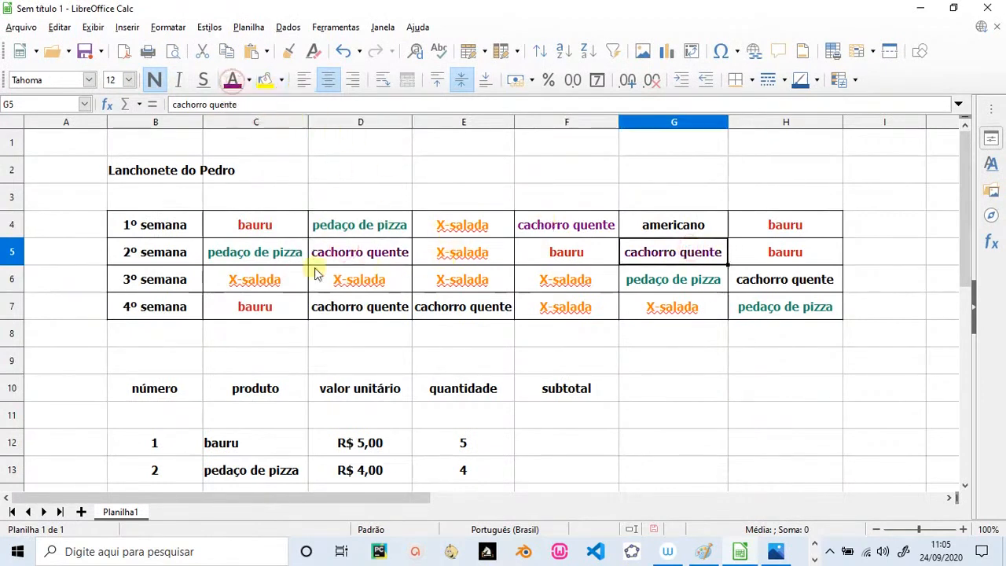
click(742, 274)
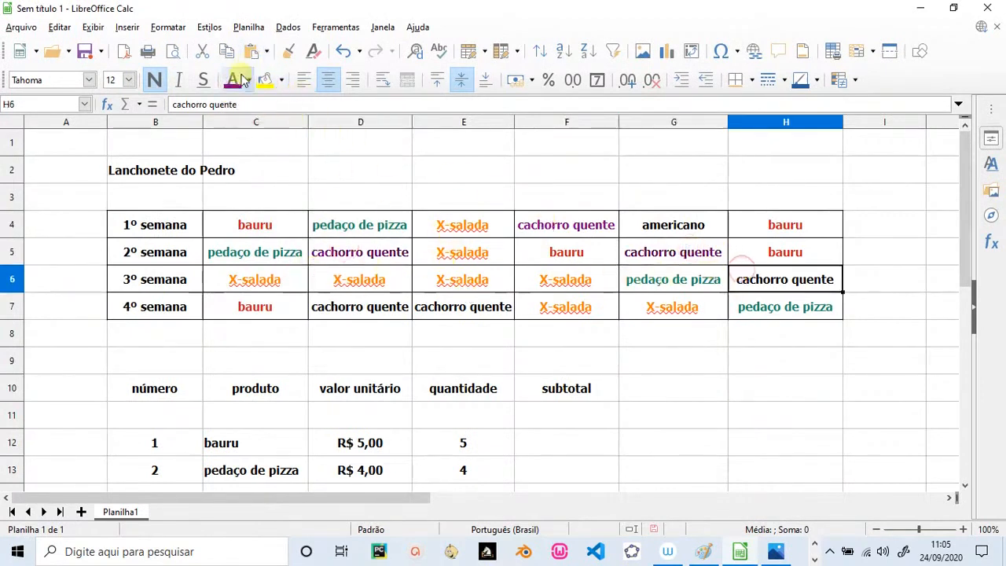
click(346, 303)
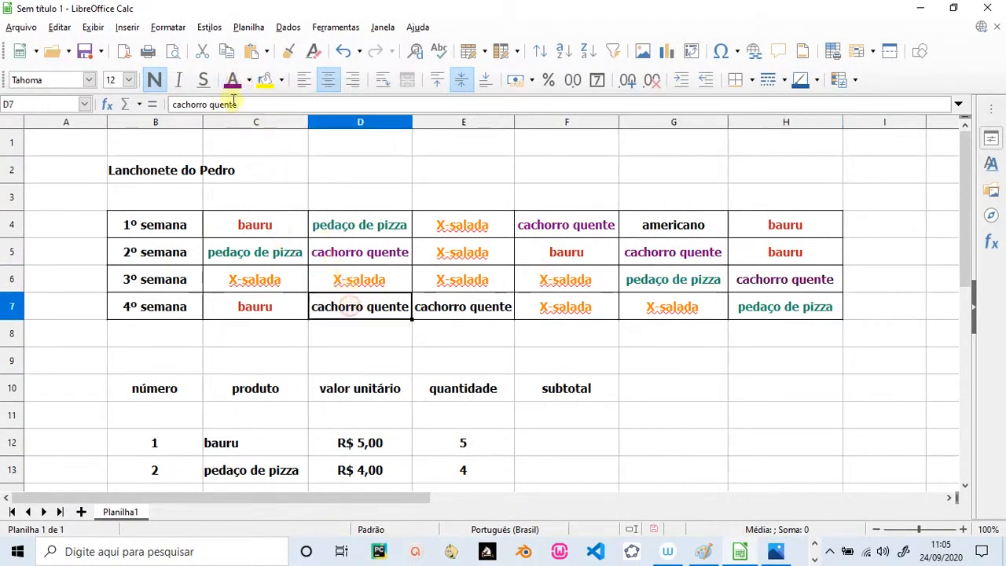
click(420, 303)
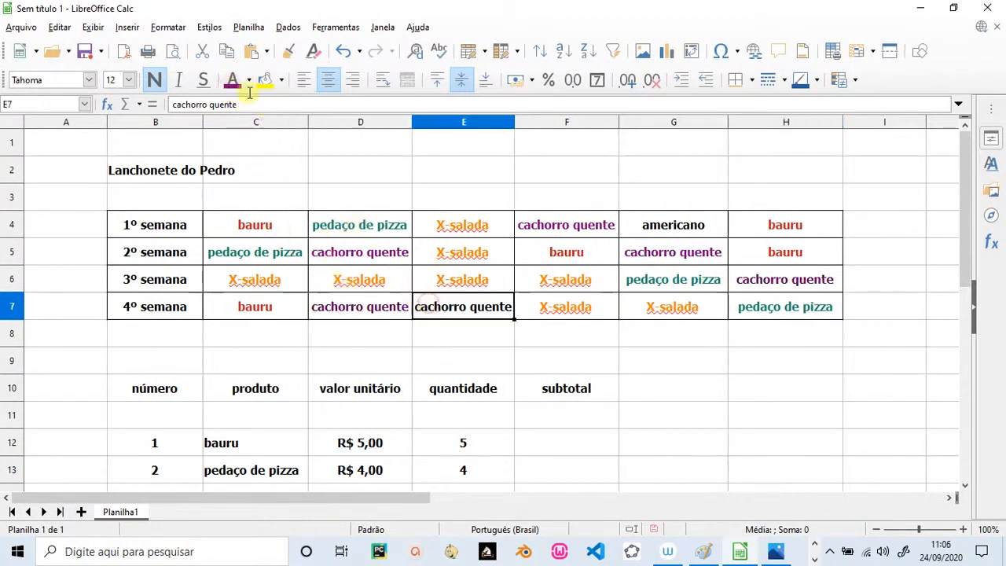
click(232, 79)
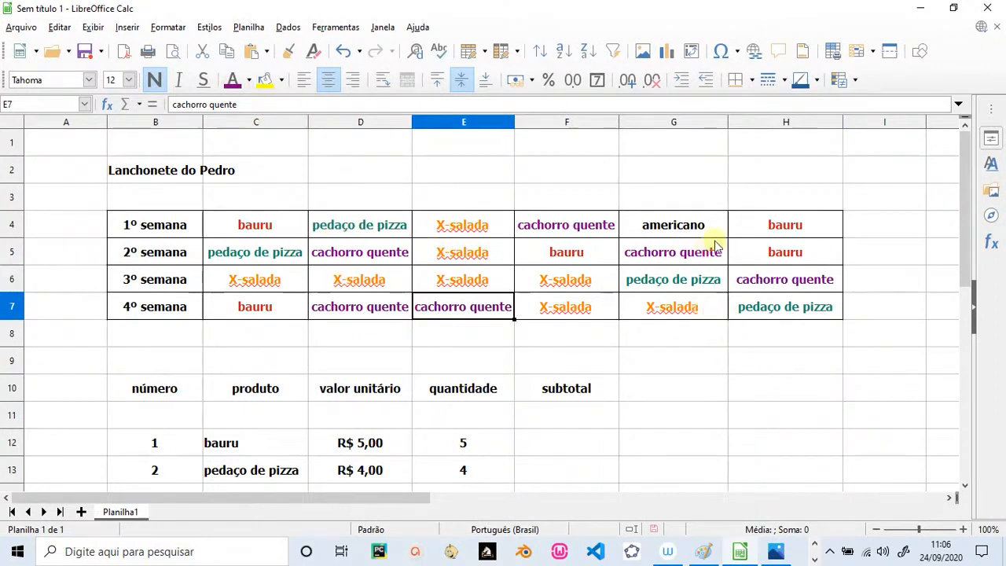
Count the americano entries of the weekly table in E16 with the formula =CONT.SE(C4:H7;"americano")
drag(974, 247, 968, 333)
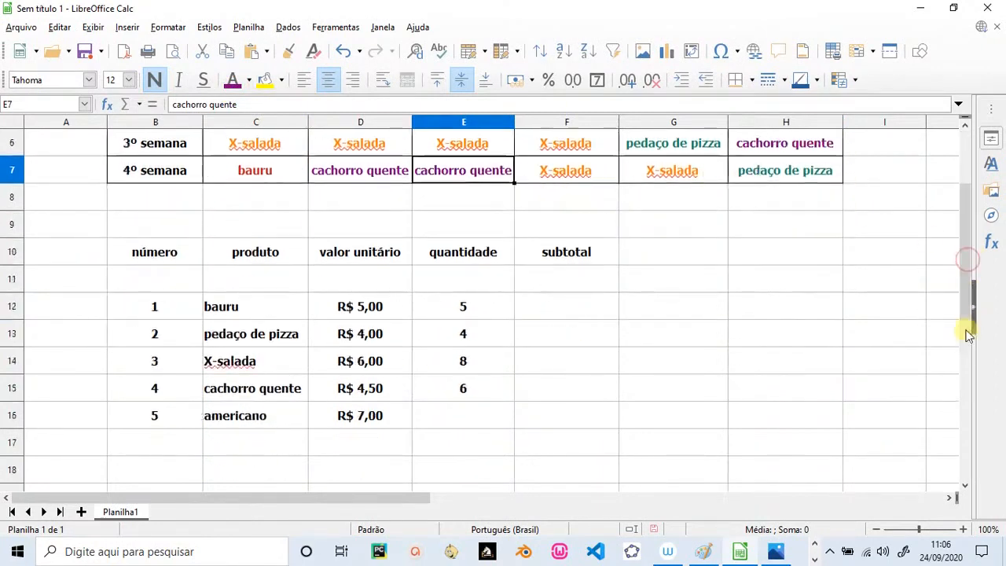
click(445, 415)
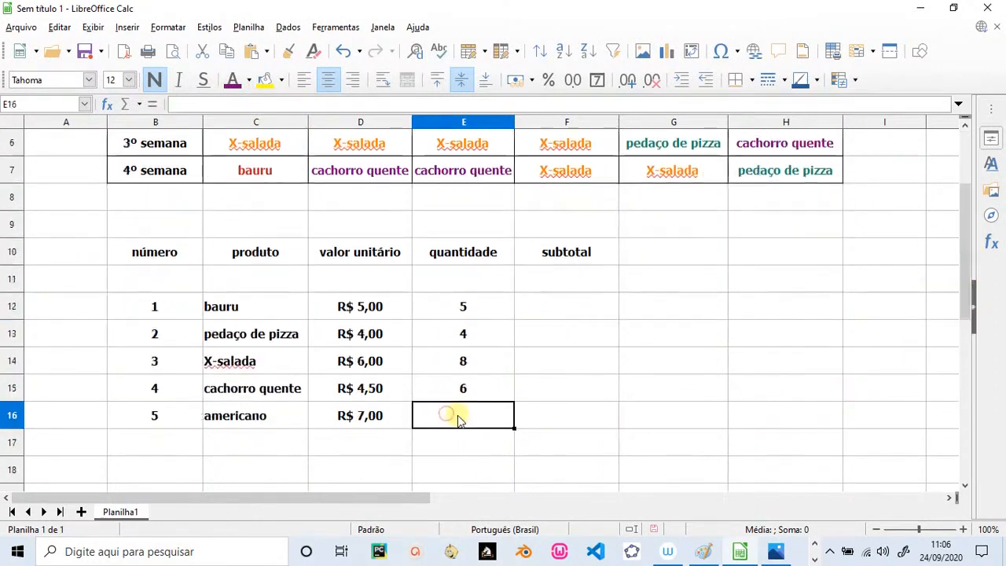
text(=cont.)
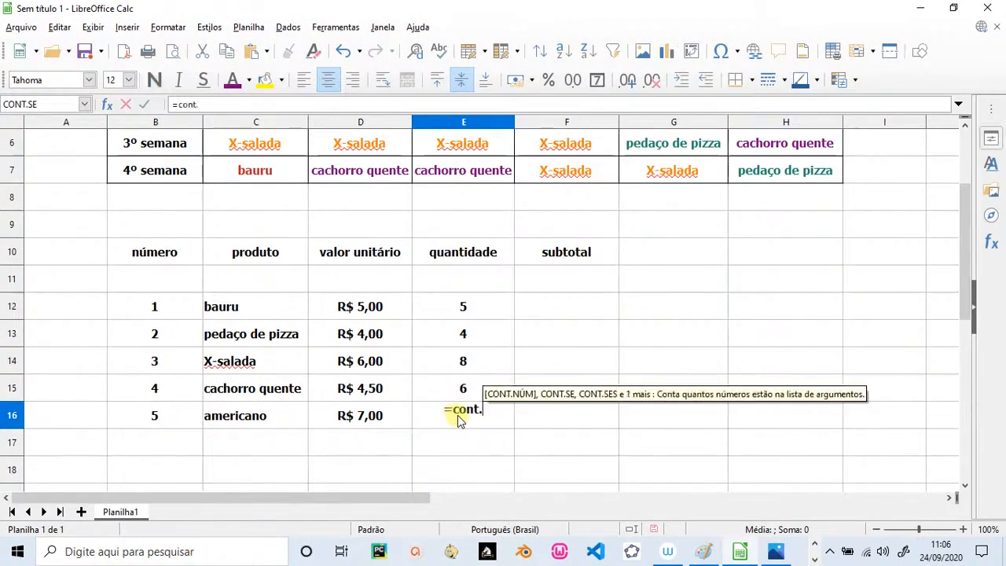
text(se()
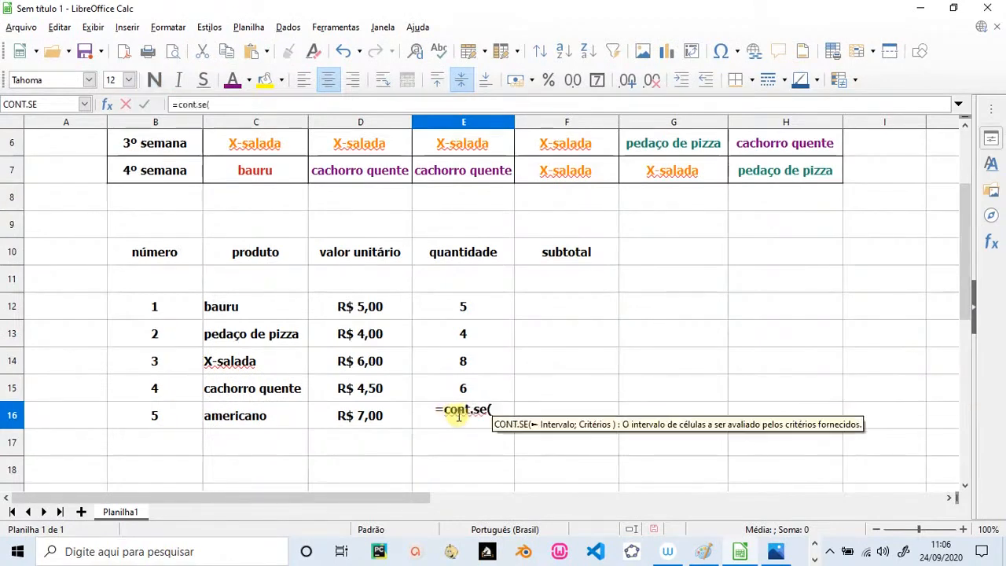
drag(970, 247, 977, 220)
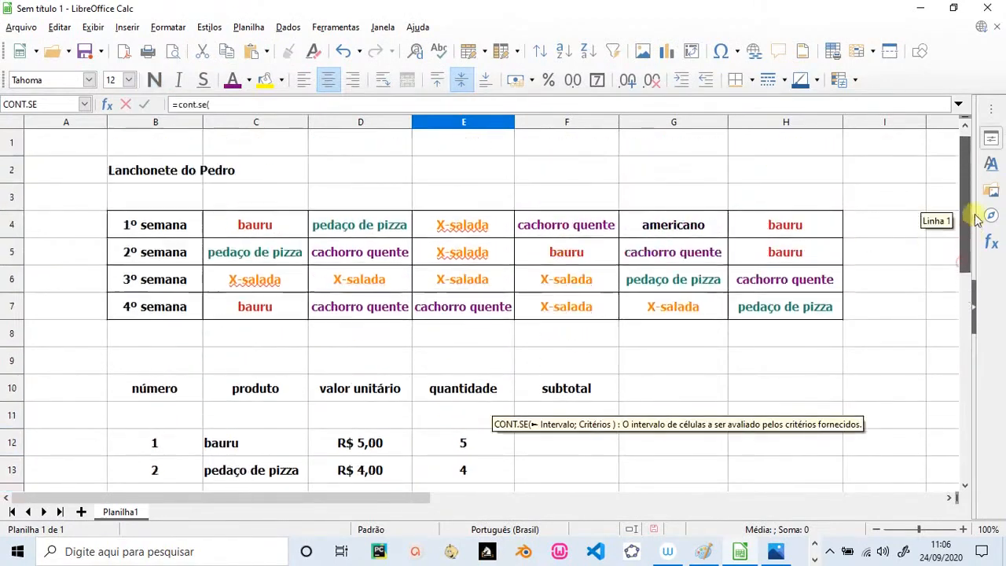
drag(254, 224, 750, 324)
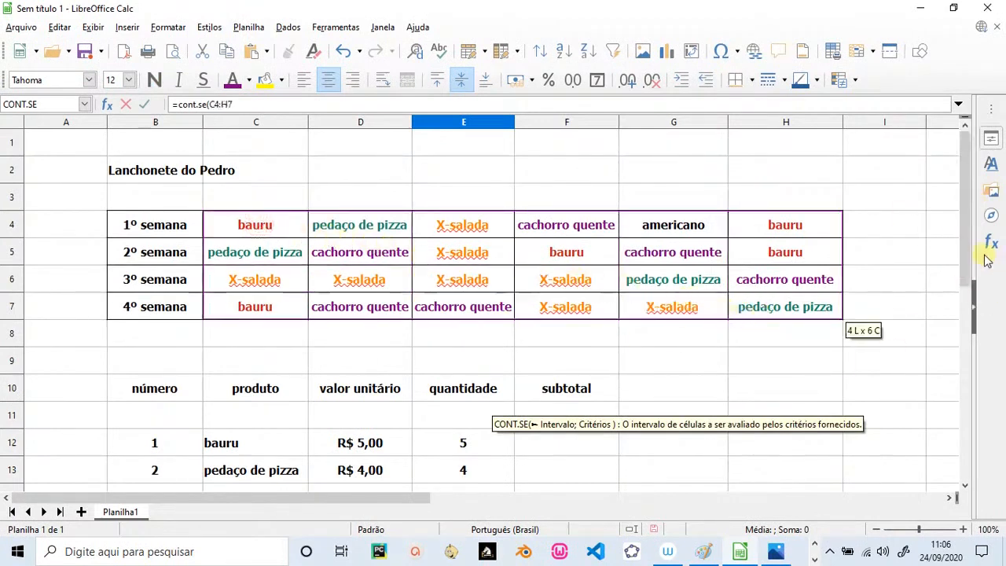
drag(966, 263, 969, 344)
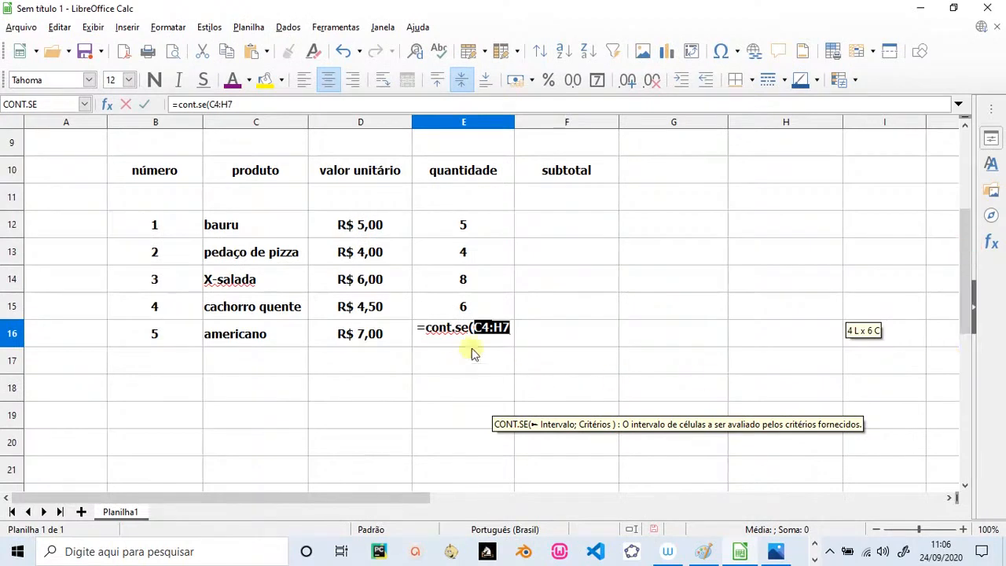
click(514, 330)
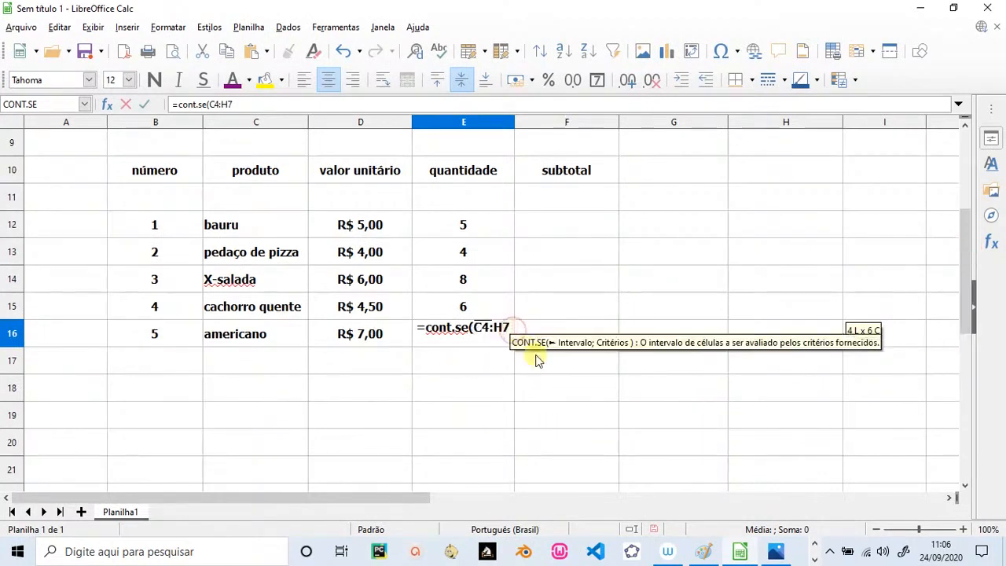
text(;)
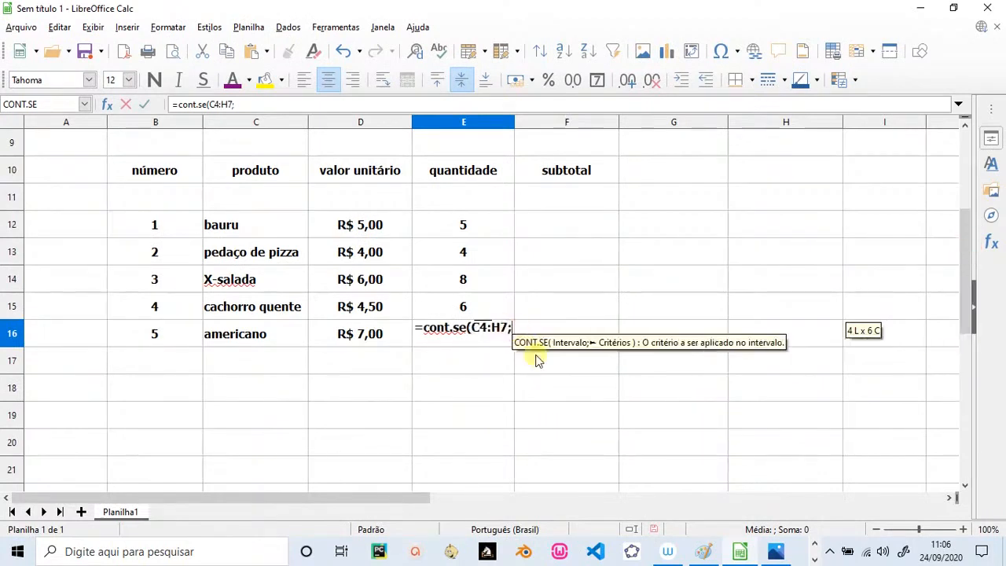
text("ame)
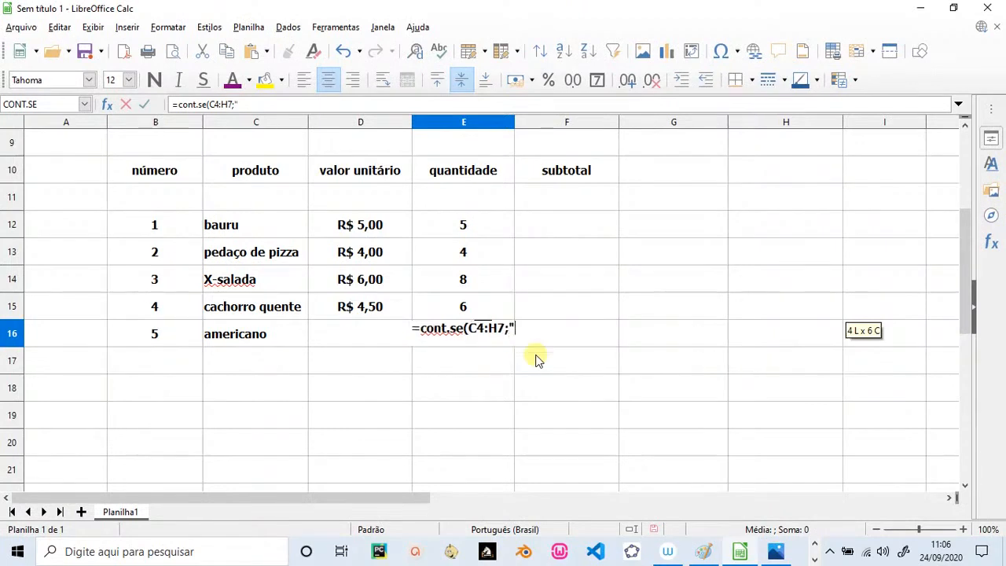
key(BackSpace)
key(BackSpace)
text(mericano")
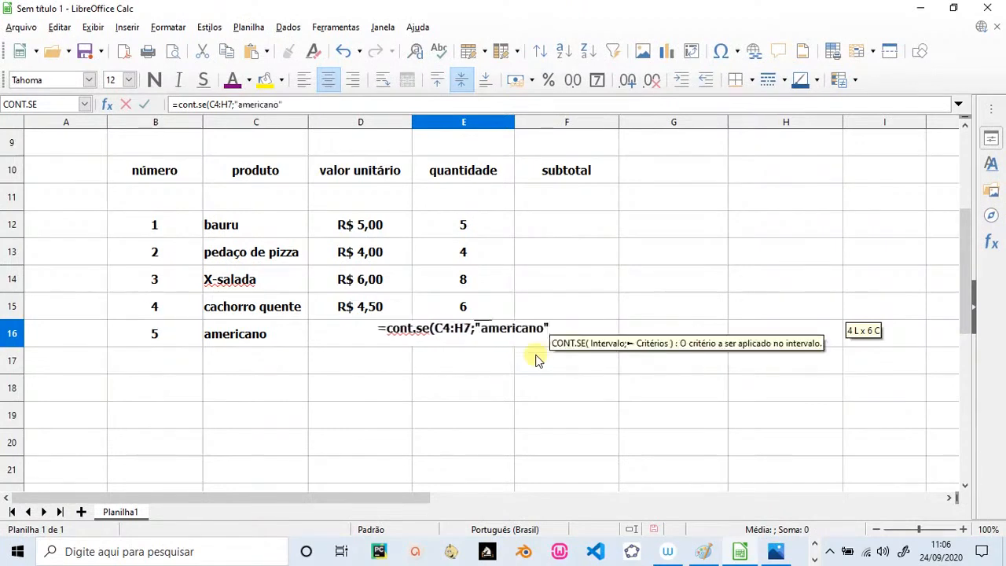
text())
key(Return)
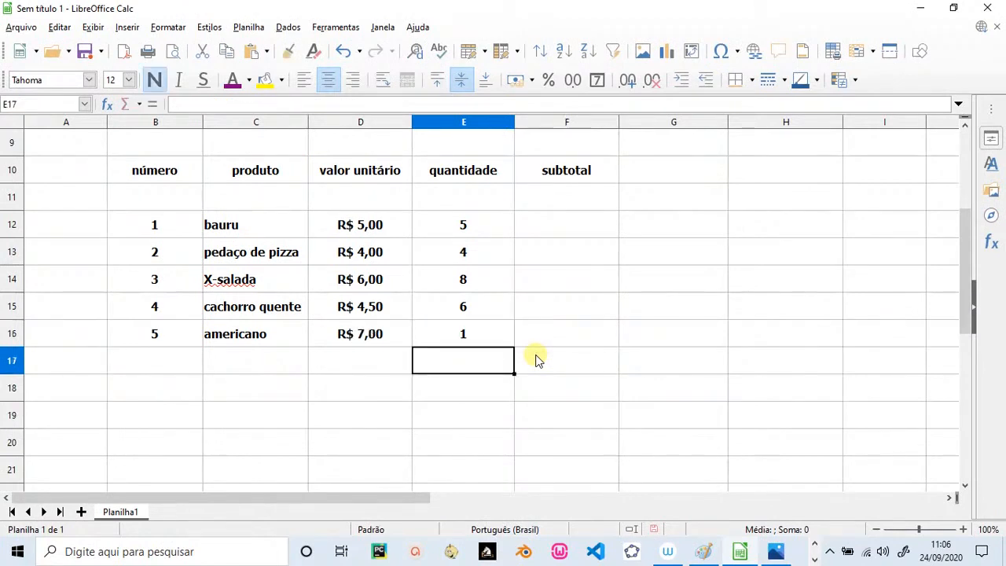
drag(963, 294, 956, 240)
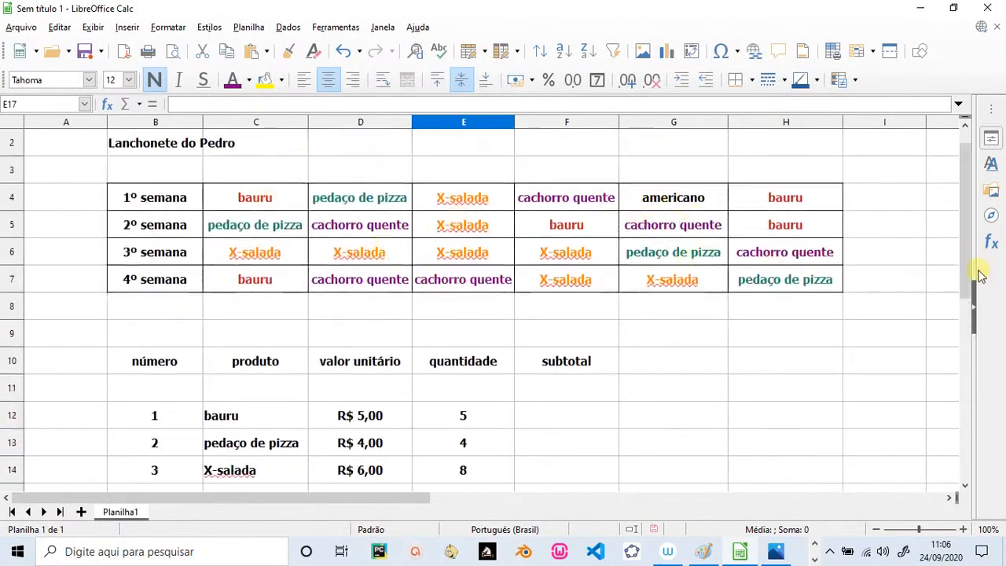
drag(970, 263, 951, 317)
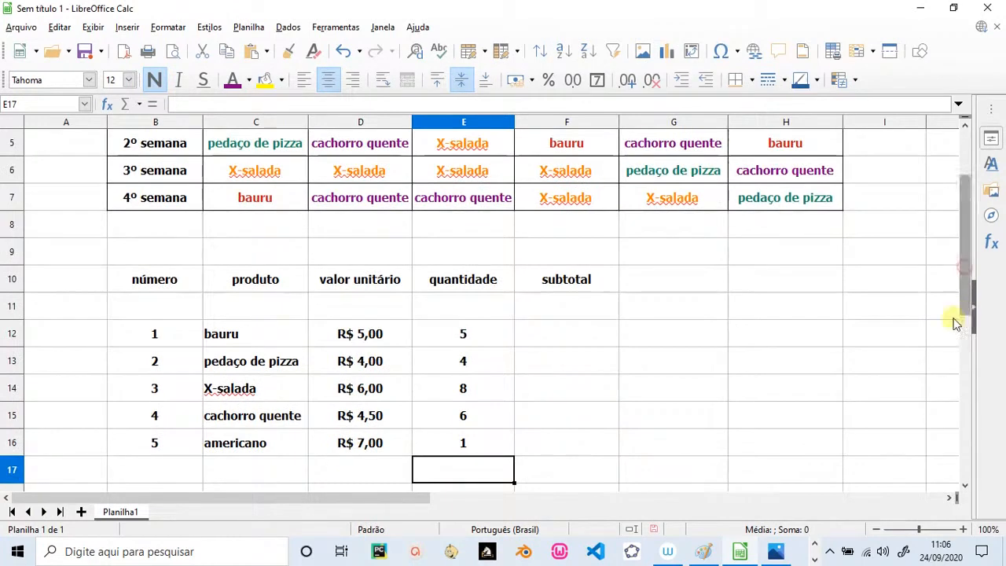
Calculate the bauru subtotal in F12 with the formula =E12*D12 and fill it down to F16
click(542, 338)
double_click(542, 340)
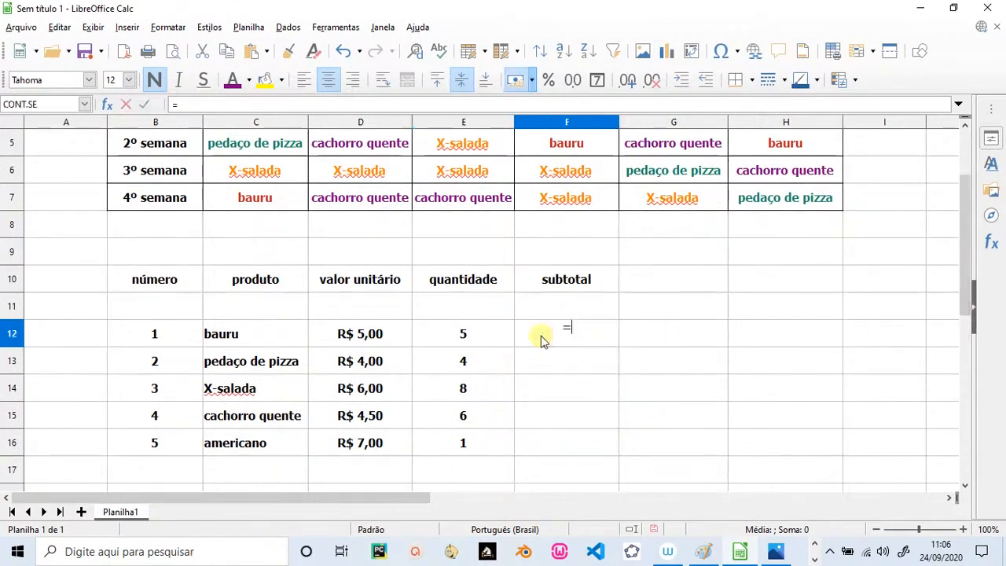
text(=)
click(430, 334)
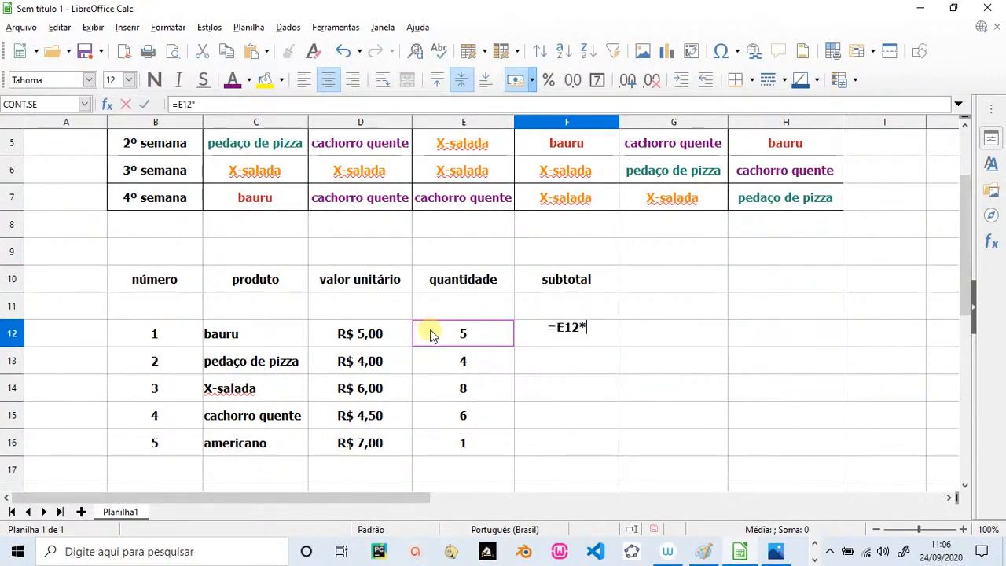
click(359, 334)
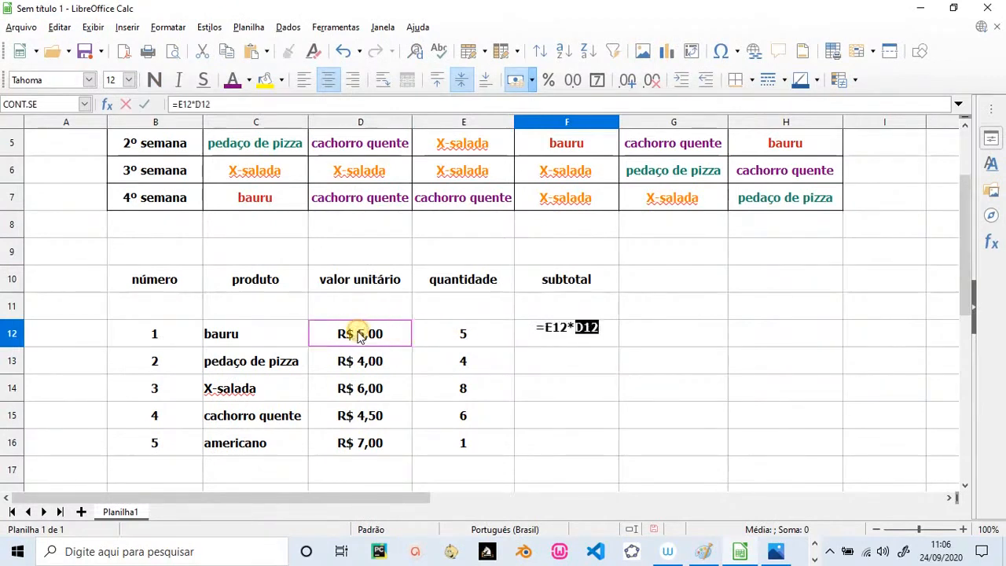
key(Return)
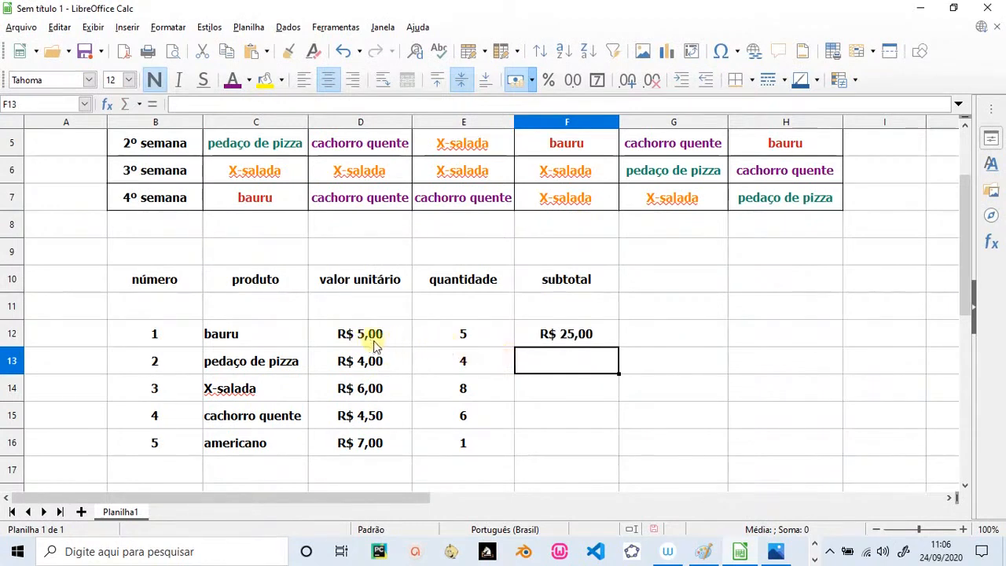
click(531, 337)
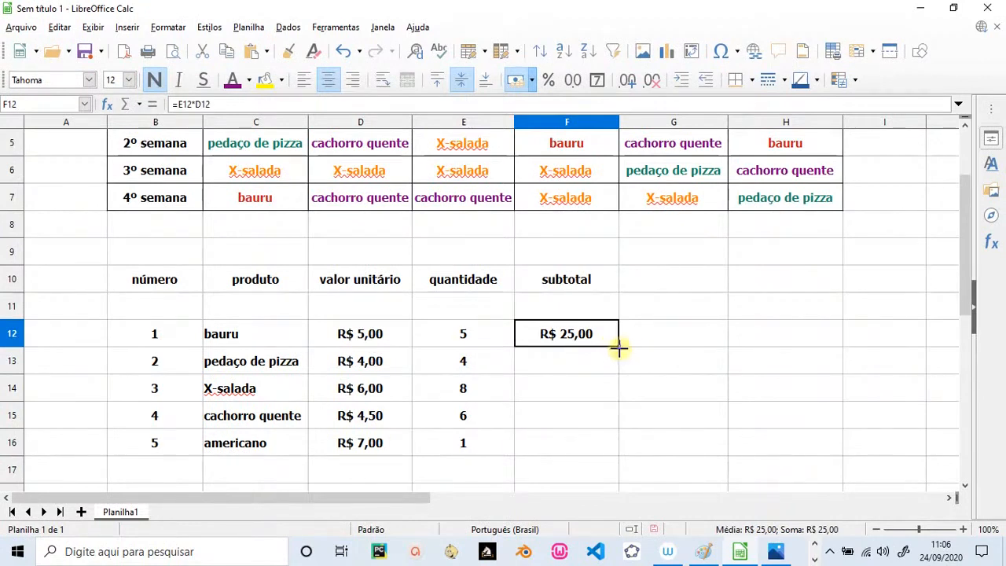
drag(618, 347, 619, 454)
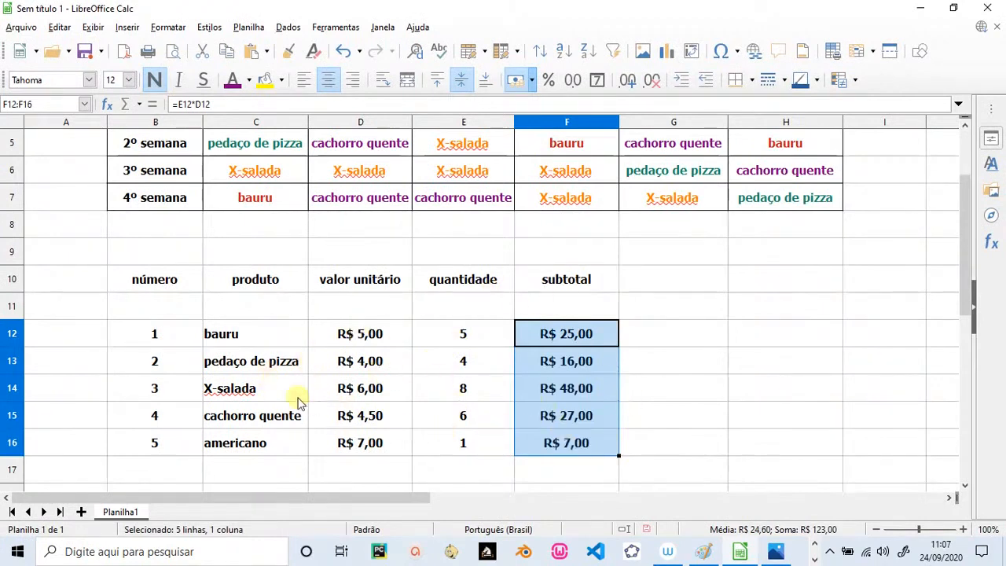
Enter the label "total geral:" in D18 below the summary table
scroll(651, 416, down, 2)
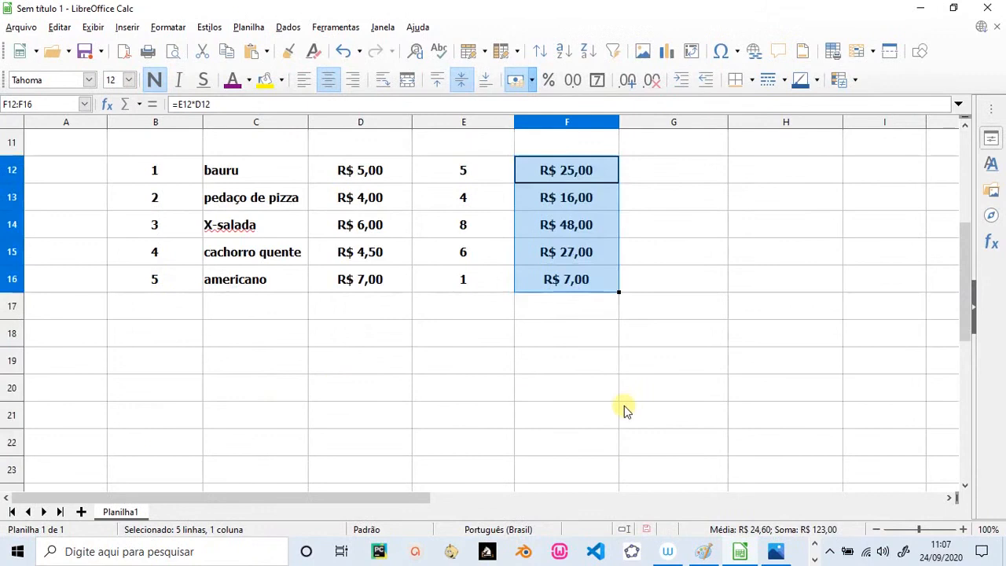
click(377, 331)
text(t)
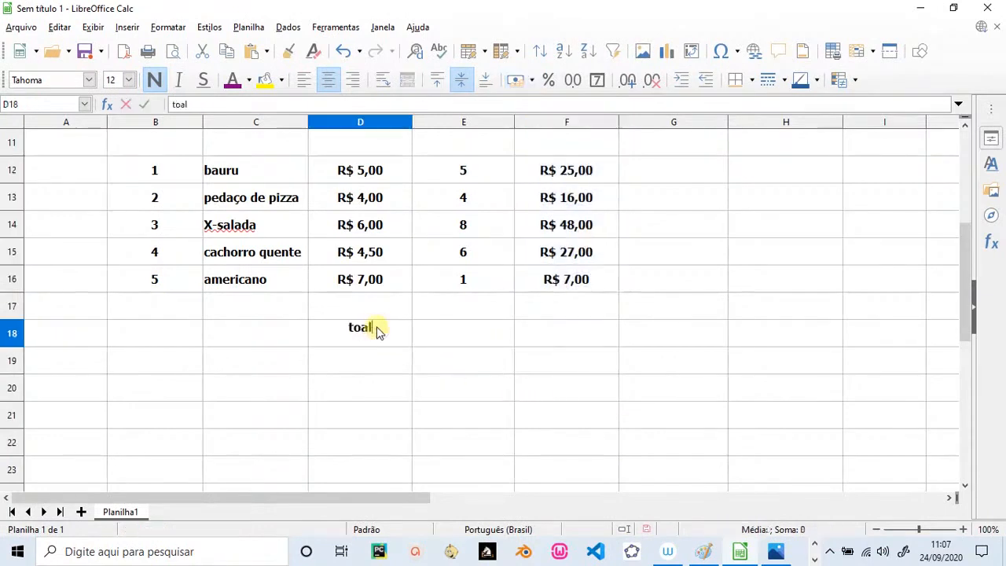
text(otal gera)
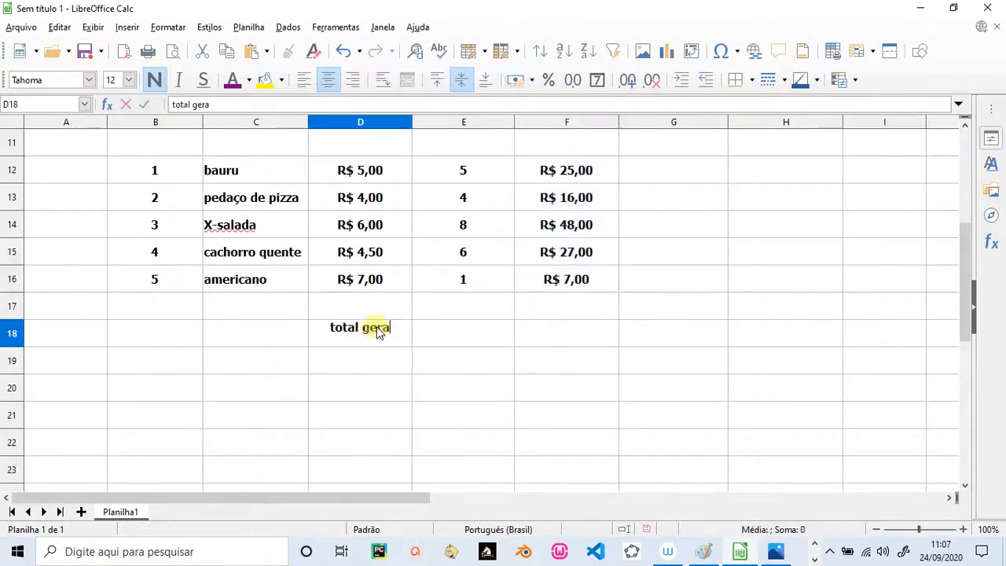
text(l:)
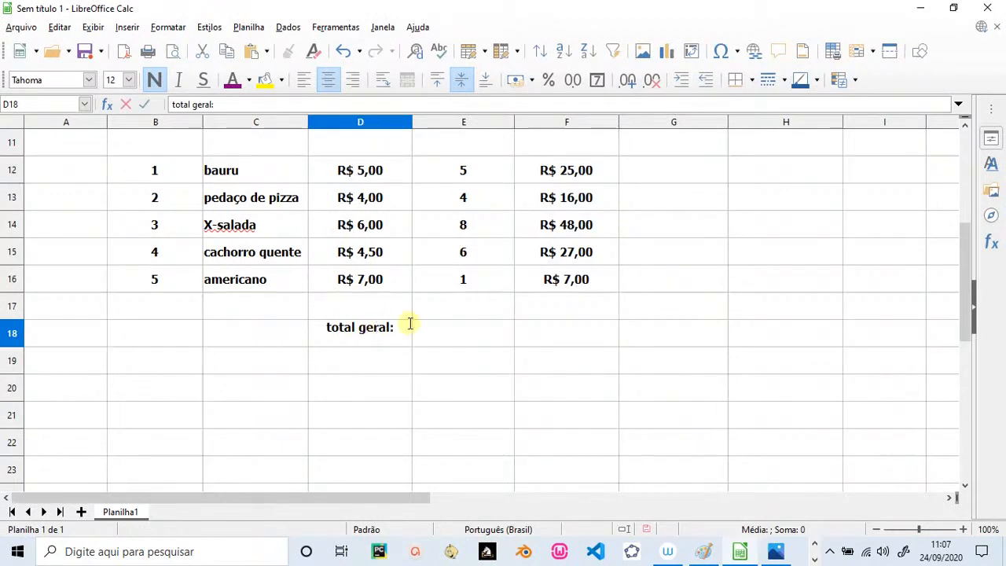
Total the subtotals in F18 with =SOMA(F12:F17) and format the result as currency
click(575, 325)
drag(577, 172, 579, 332)
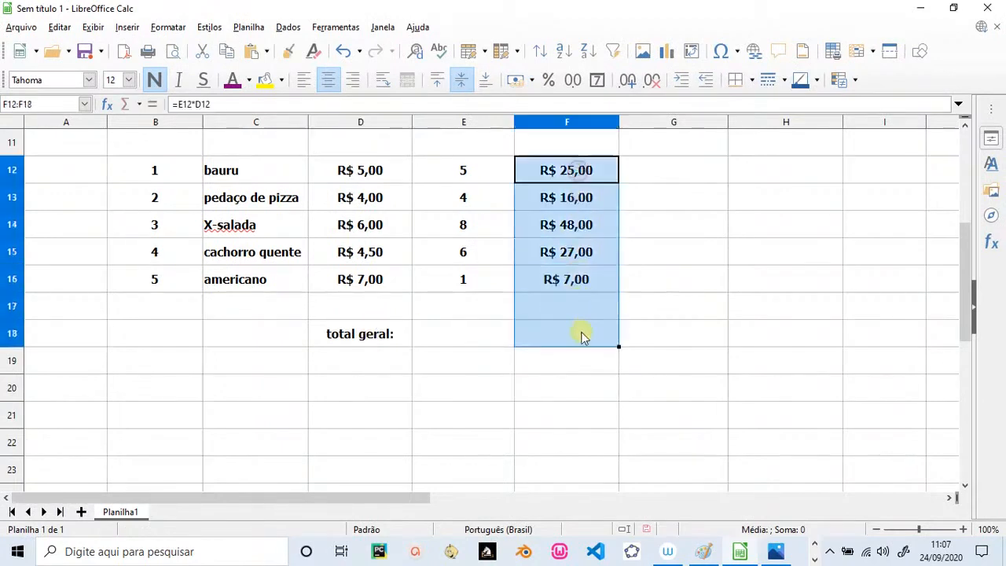
click(126, 110)
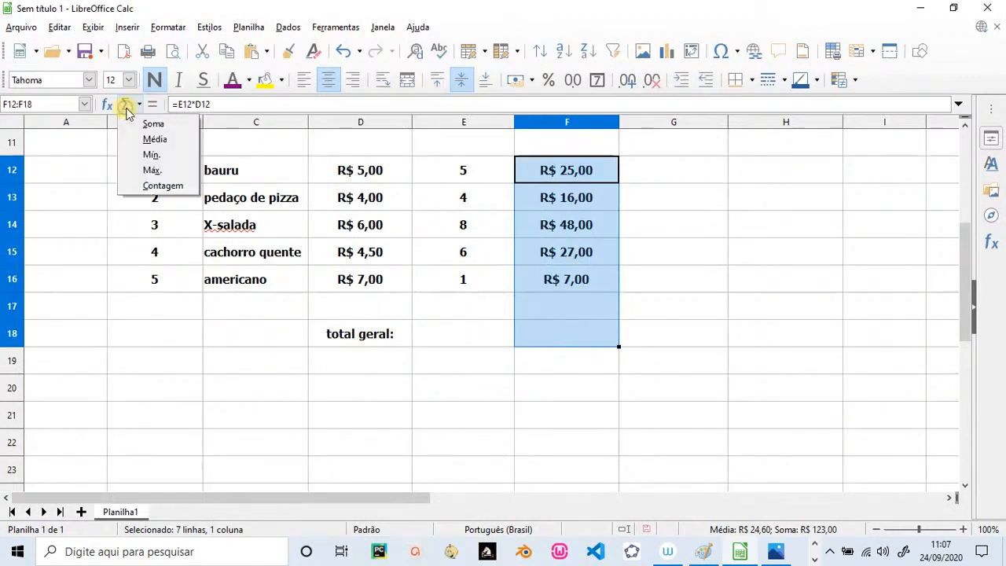
click(147, 125)
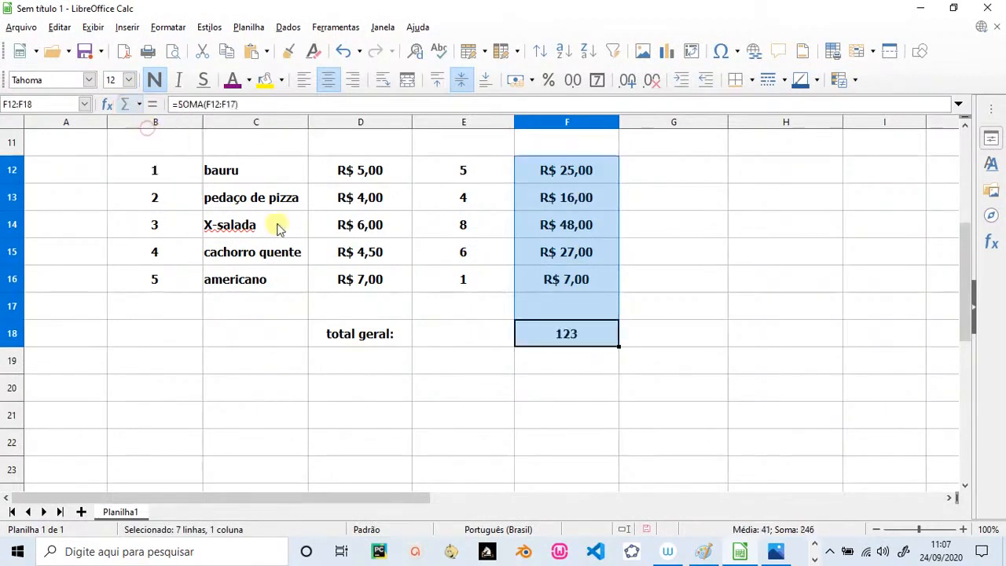
click(574, 353)
click(588, 331)
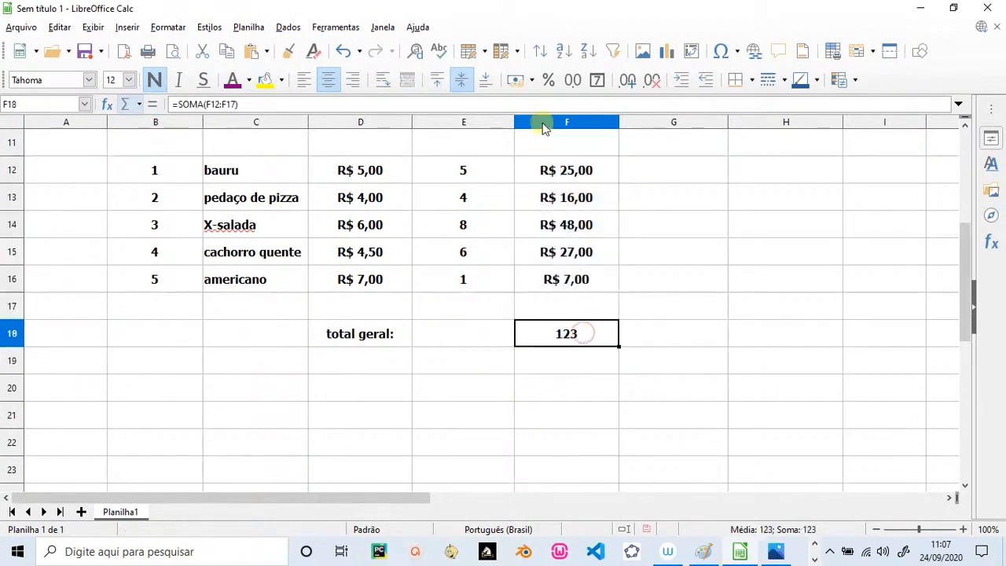
click(515, 79)
scroll(750, 380, up, 2)
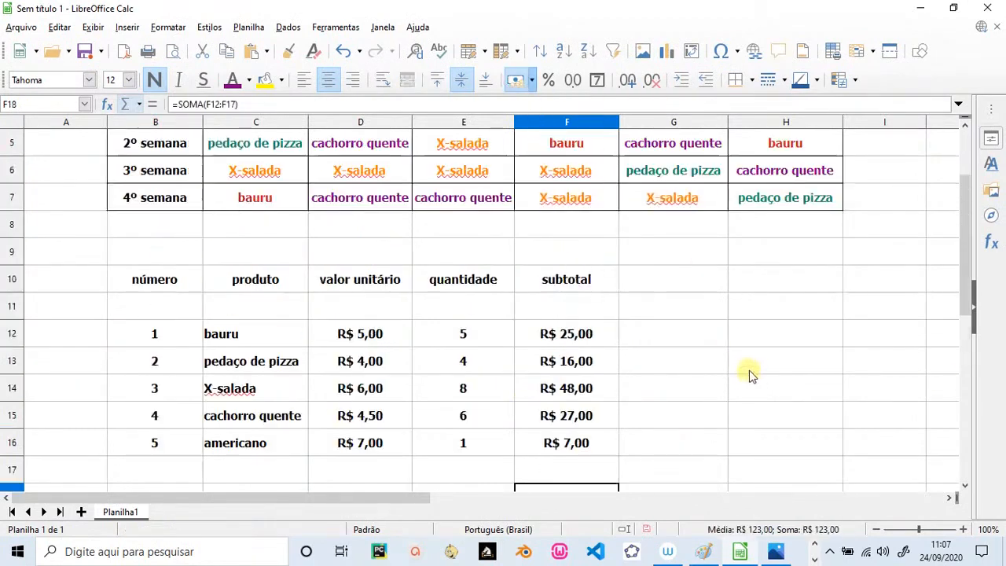
mouse_move(965, 254)
mouse_down()
mouse_move(965, 274)
mouse_move(959, 228)
mouse_move(967, 285)
mouse_move(966, 252)
mouse_up()
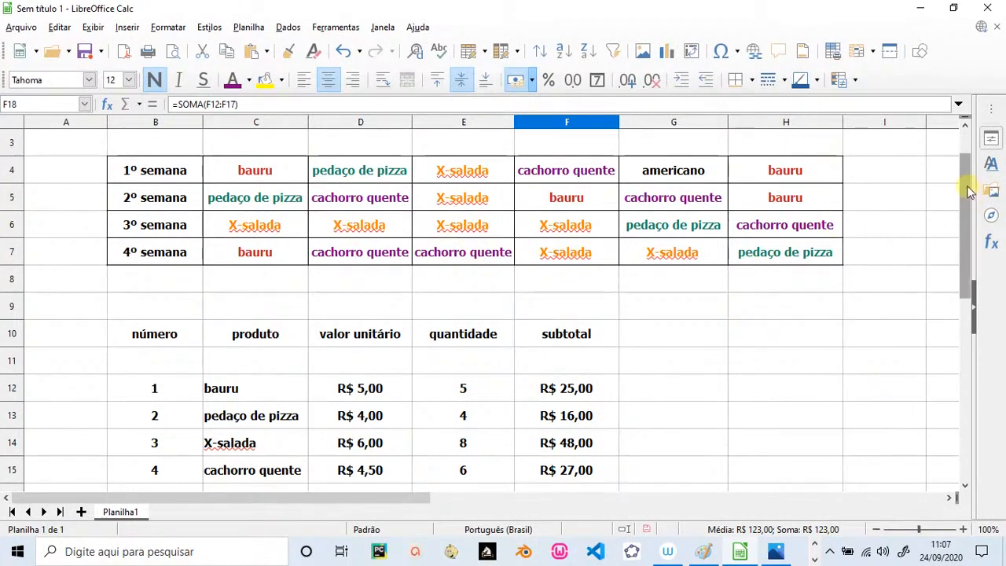
drag(970, 205, 974, 249)
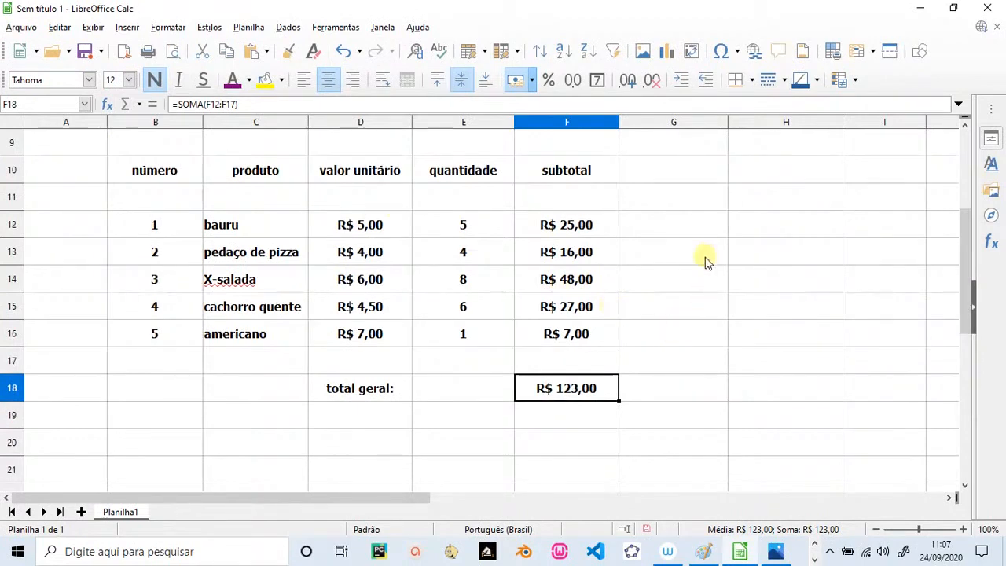
Switch from the spreadsheet to the open Paint window with the CONT.SE notes
key(alt+Tab)
key(alt+Tab)
key(alt+Tab)
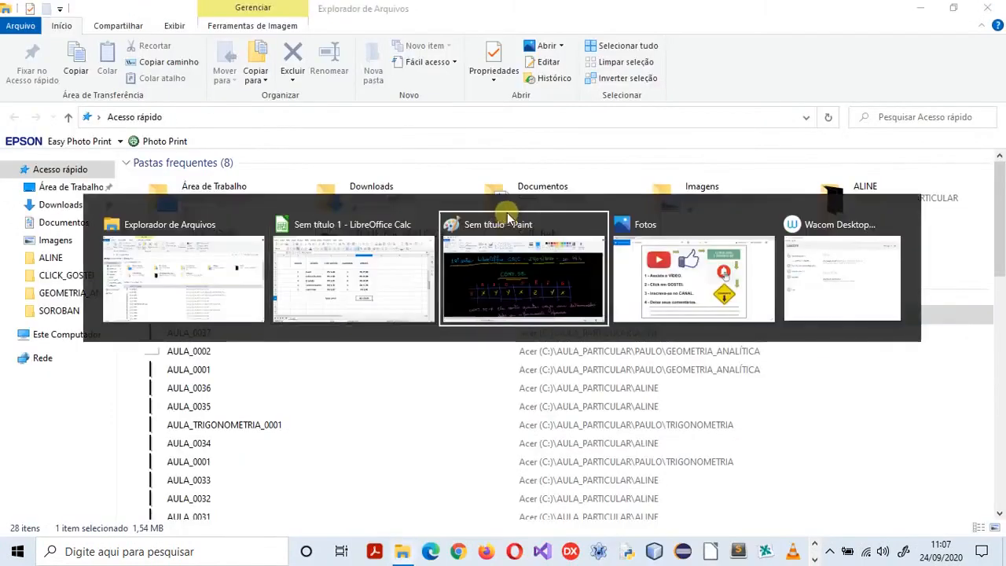